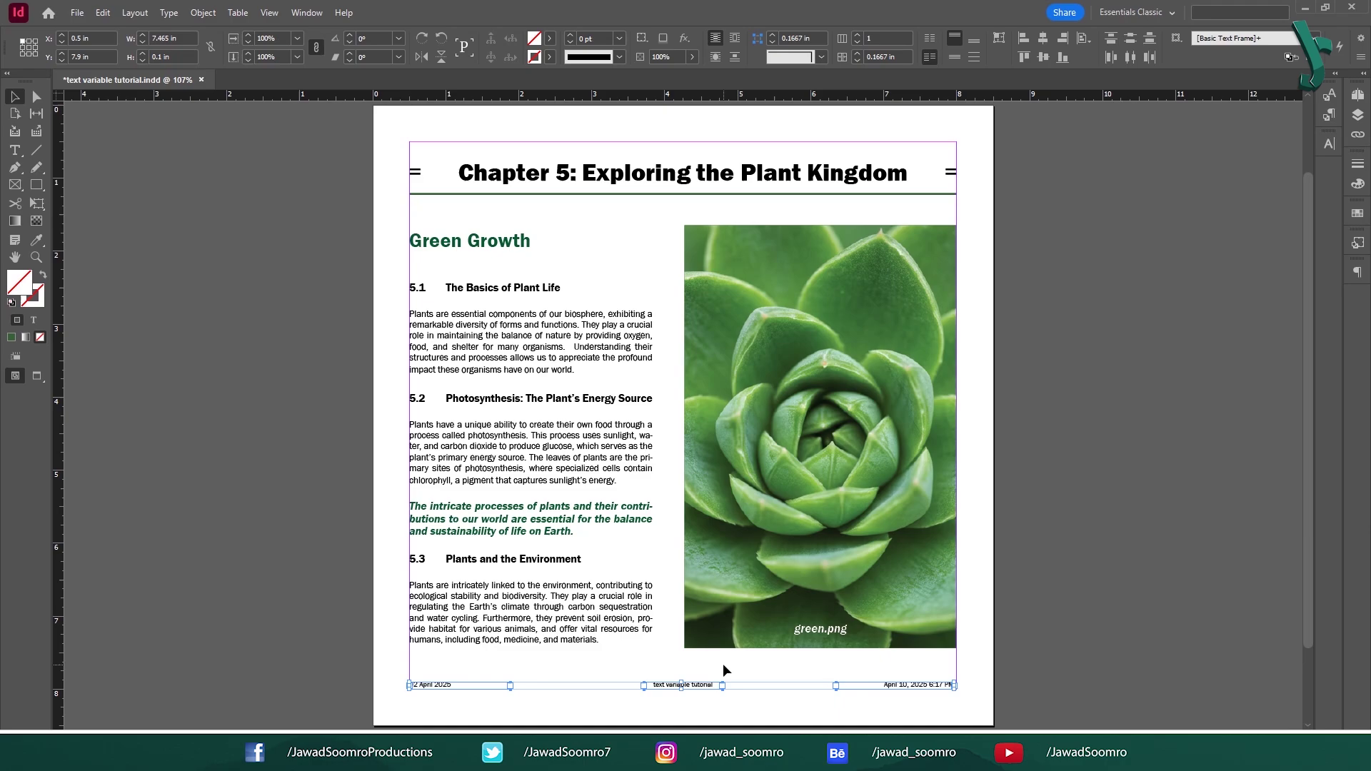
# Deselect the three footer text frames and bring up the Type menu.
pyautogui.click(963, 677)
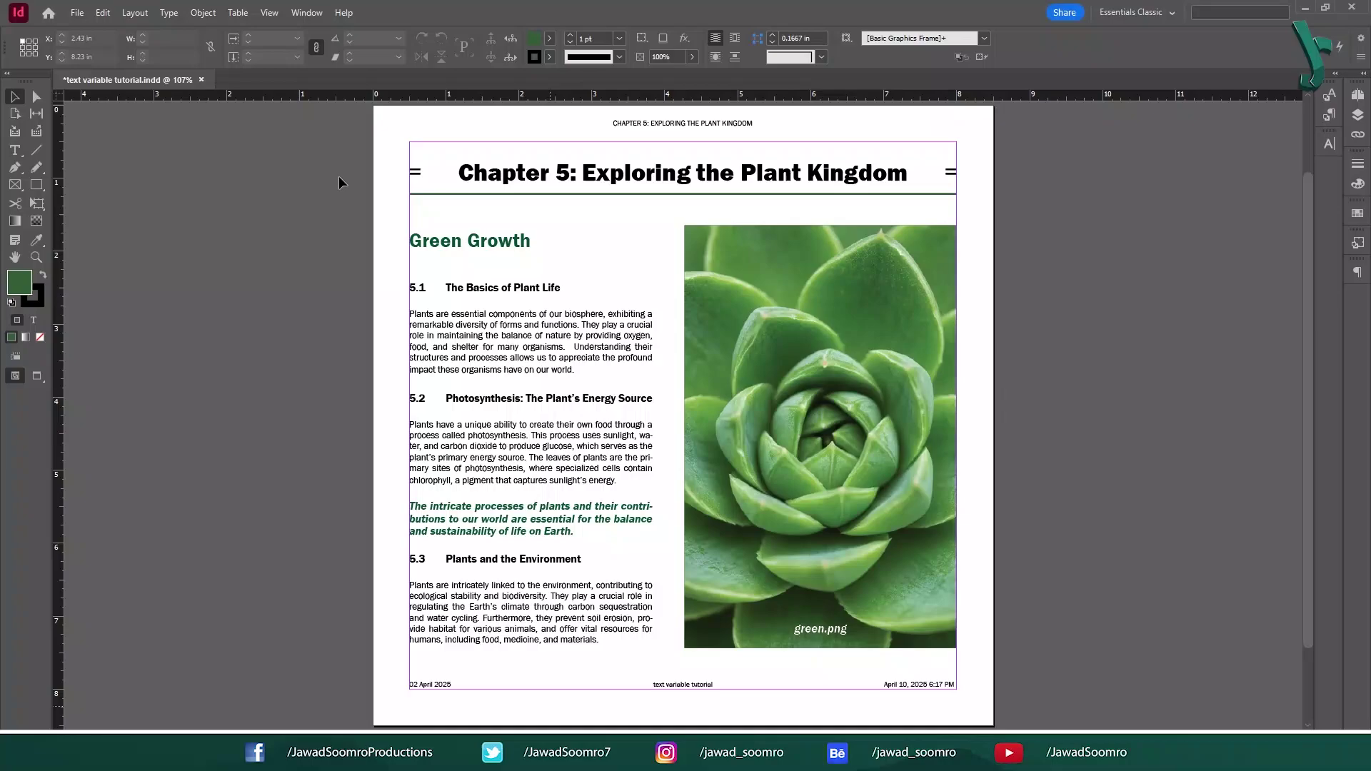
pyautogui.click(169, 12)
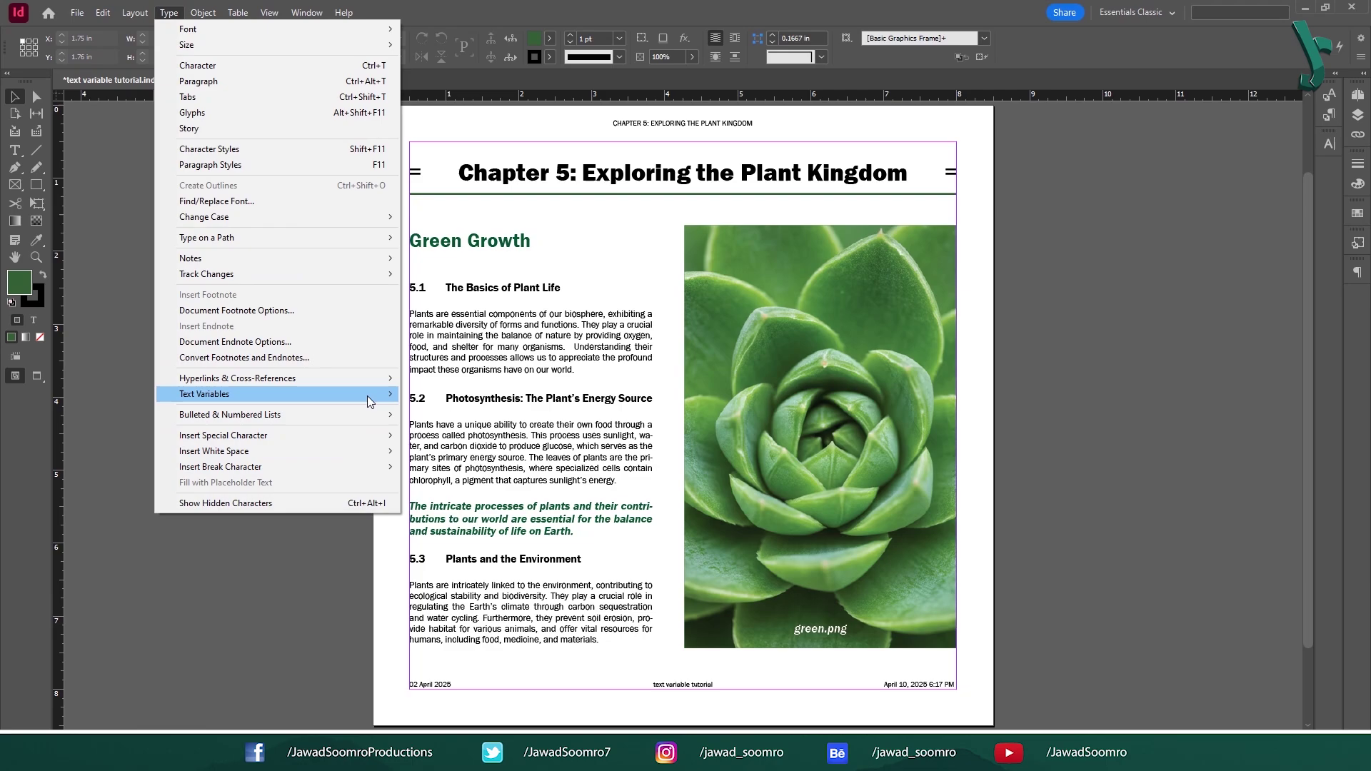
# Review the Insert Variable list and show the green.png link details in the Links panel.
pyautogui.moveTo(368, 397)
pyautogui.moveTo(493, 409)
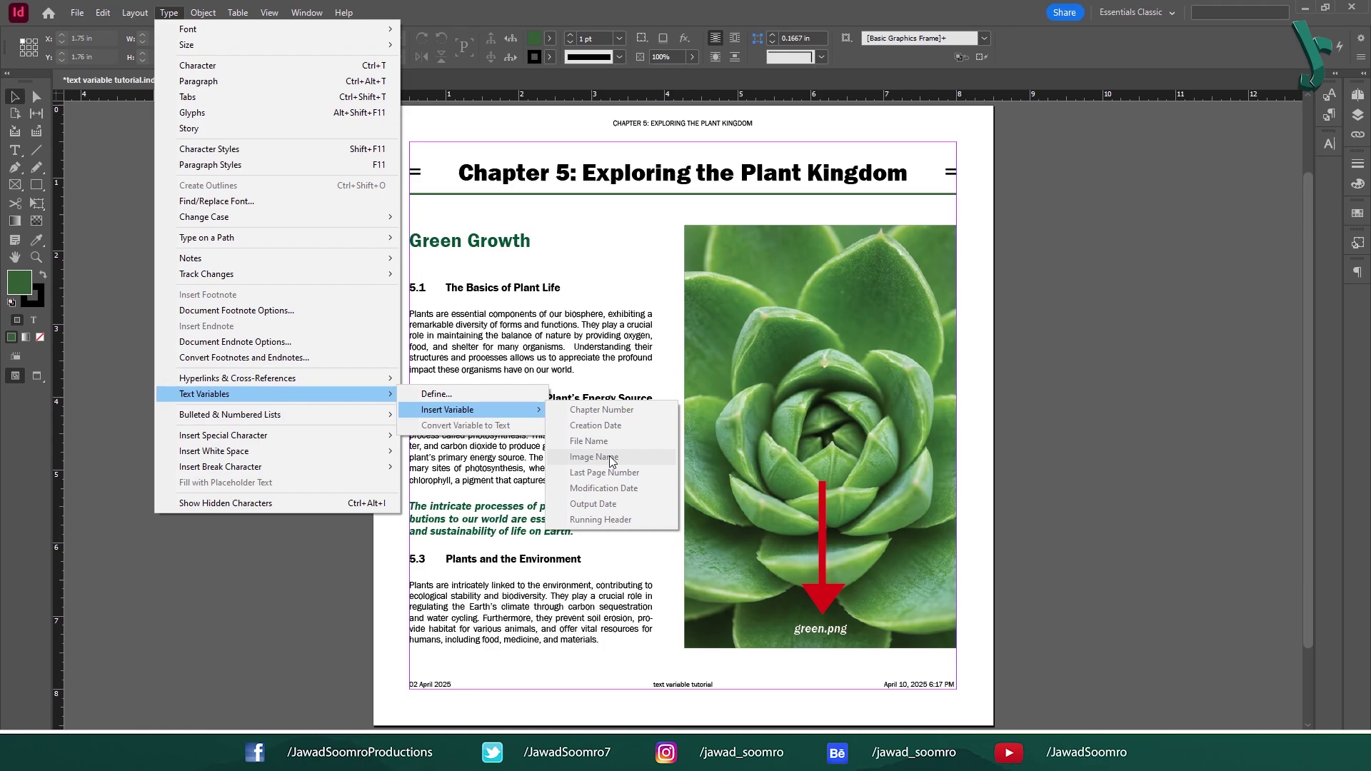
pyautogui.click(1357, 134)
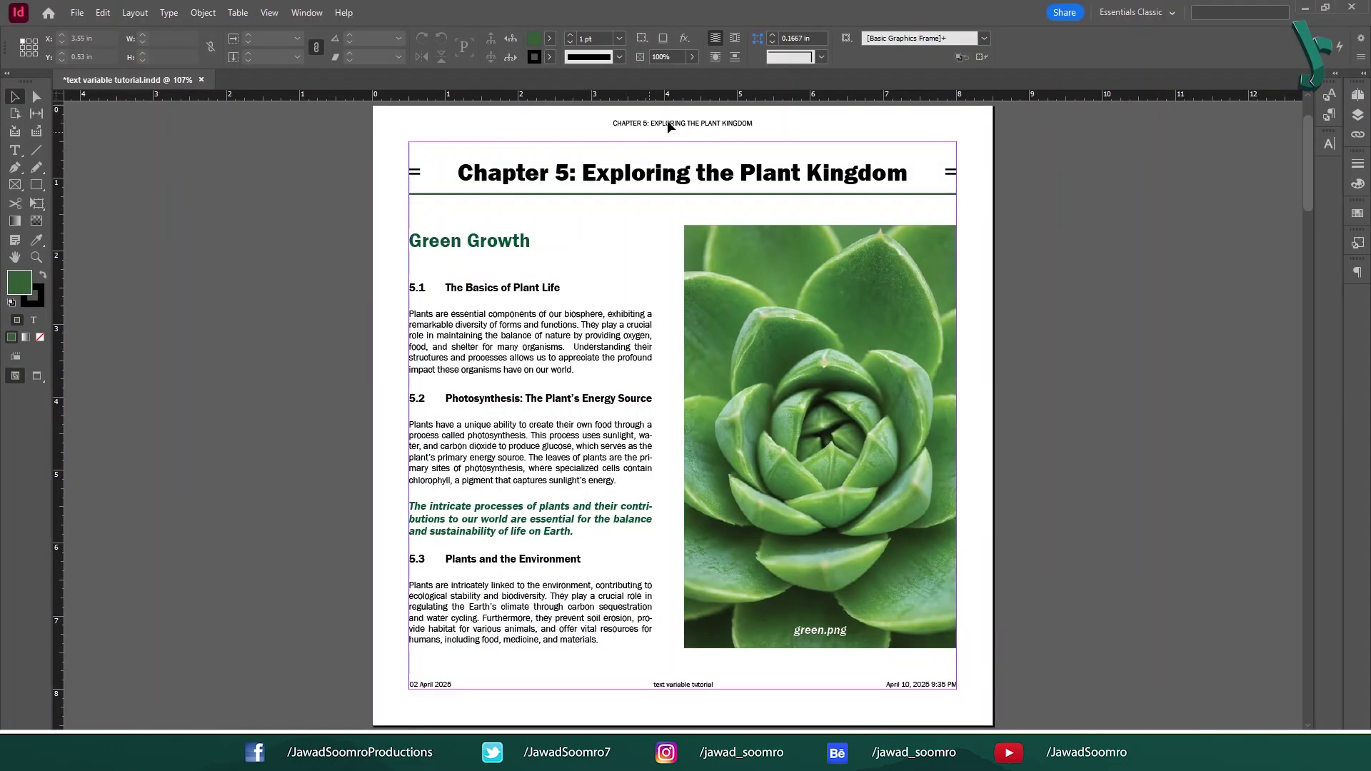
# Select and deselect the page-wide margin frame, then scroll through the following pages and back to page 5.
pyautogui.click(427, 684)
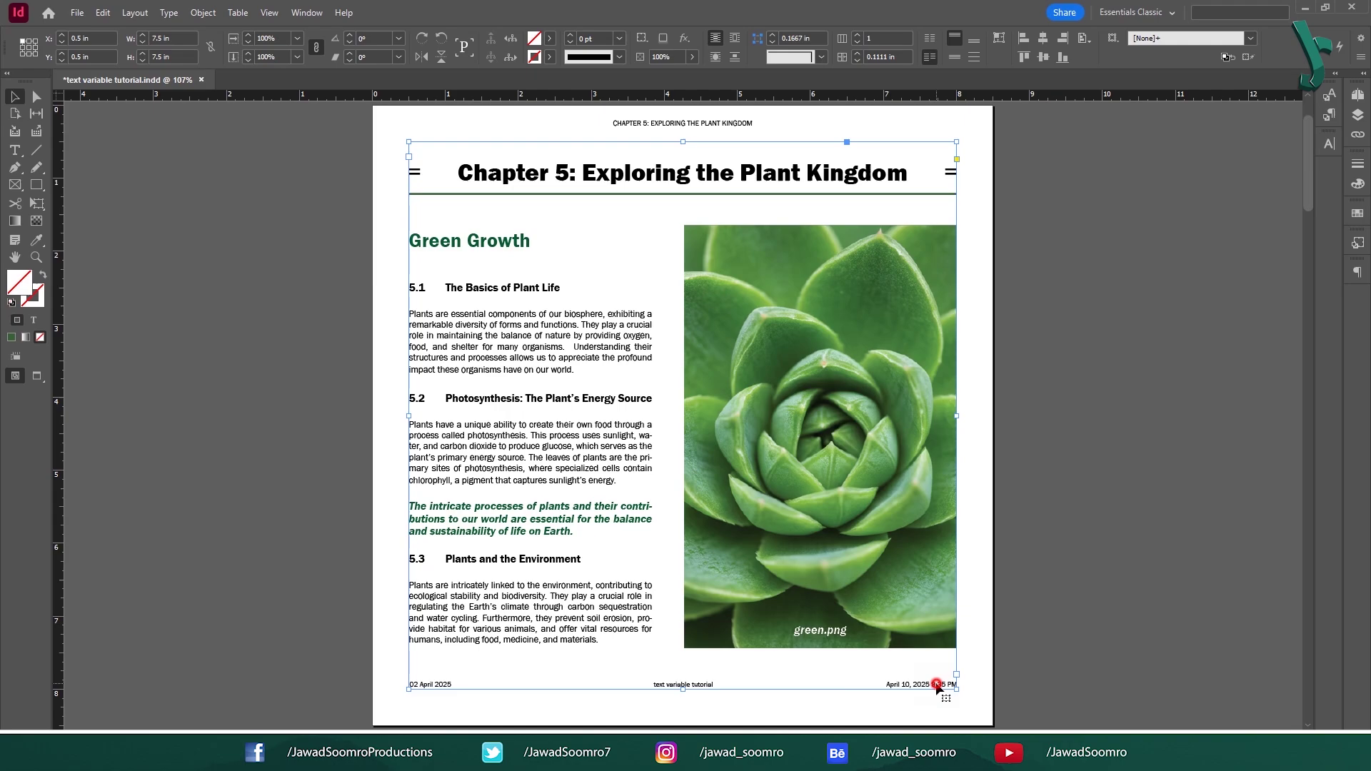
pyautogui.click(1160, 568)
pyautogui.scroll(-10, 1104, 504)
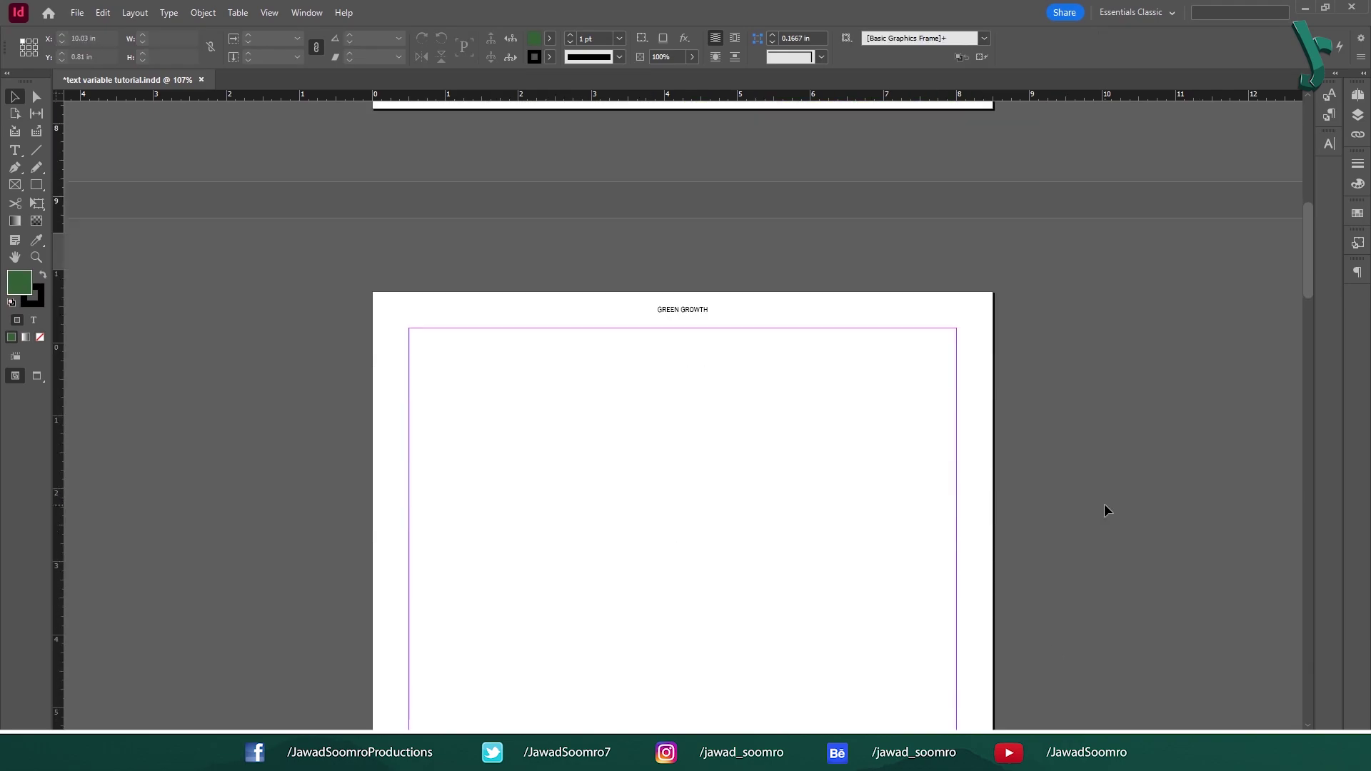
pyautogui.scroll(-3, 446, 495)
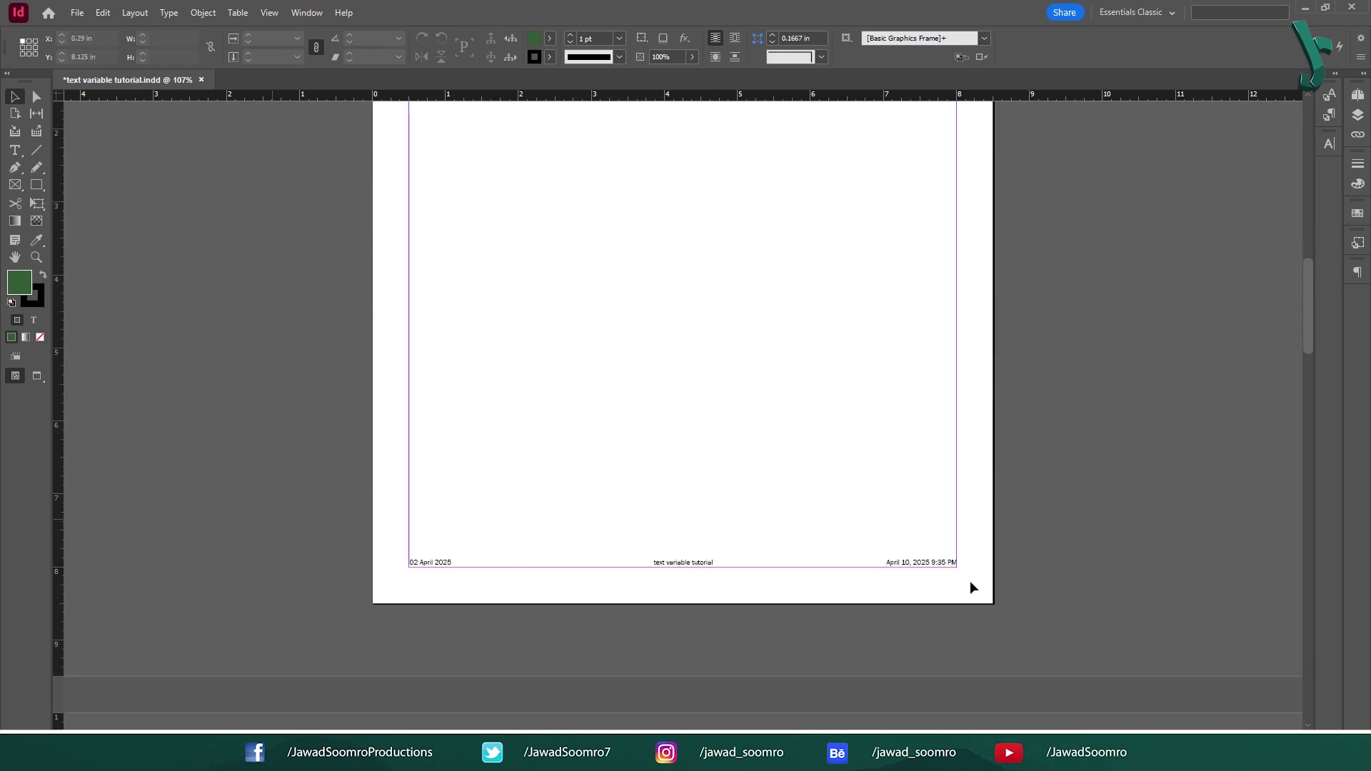
pyautogui.scroll(-8, 926, 553)
pyautogui.scroll(10, 902, 576)
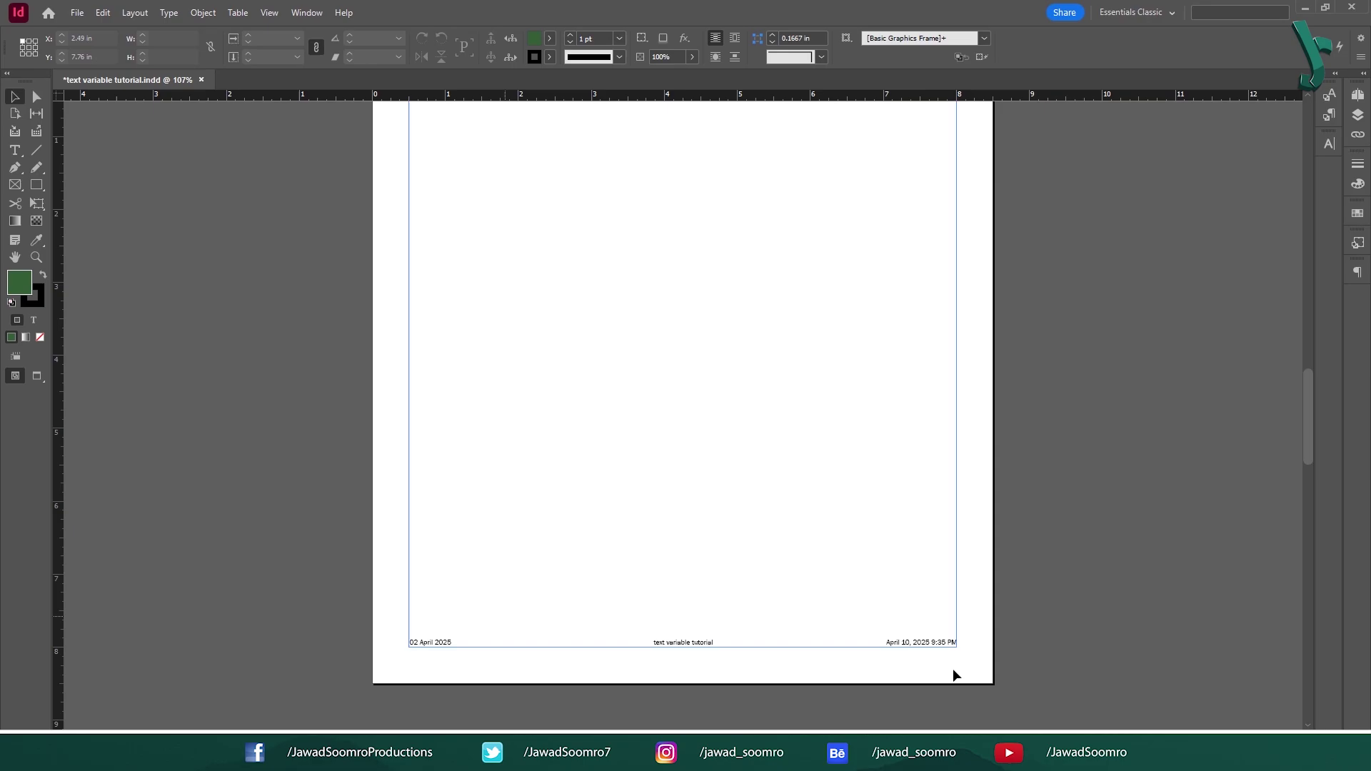
pyautogui.scroll(-4, 892, 643)
pyautogui.scroll(-9, 814, 614)
pyautogui.scroll(12, 642, 636)
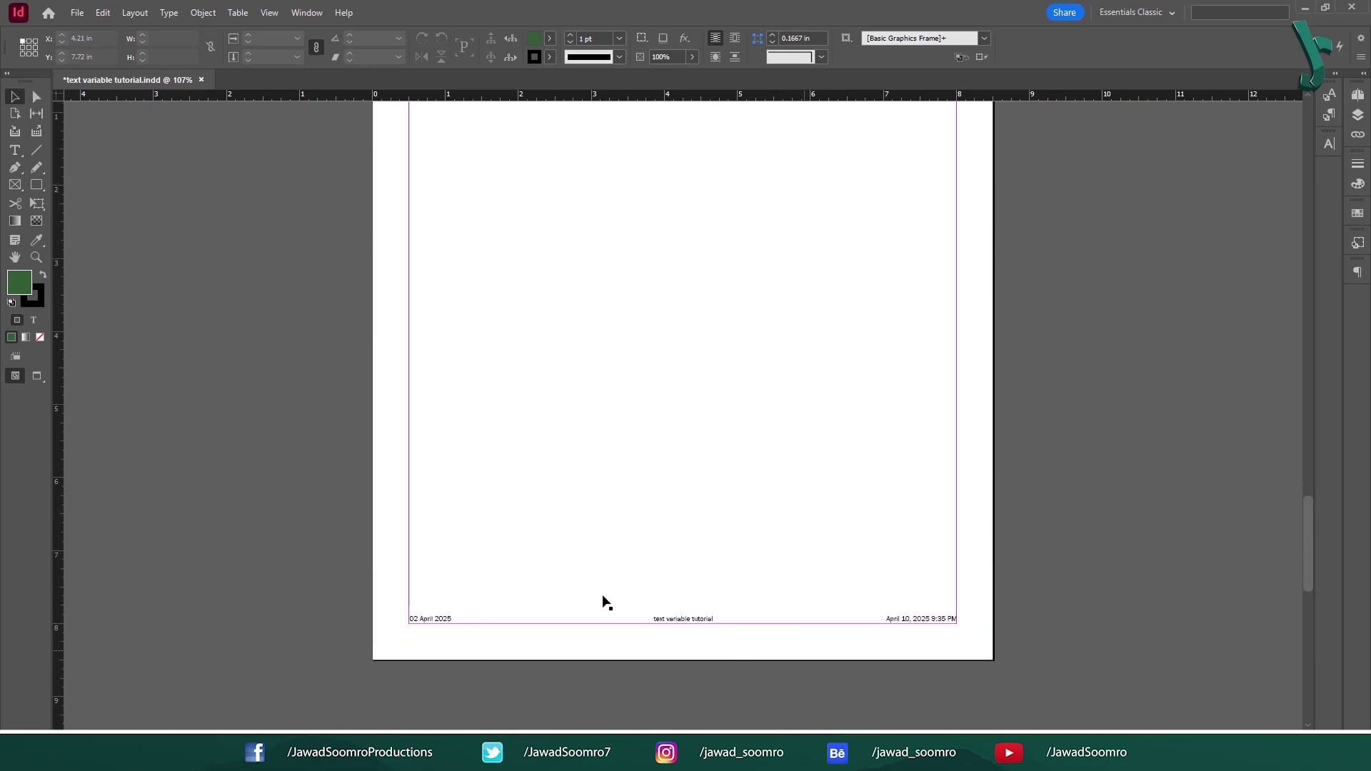
pyautogui.scroll(-3, 714, 603)
pyautogui.scroll(-9, 828, 603)
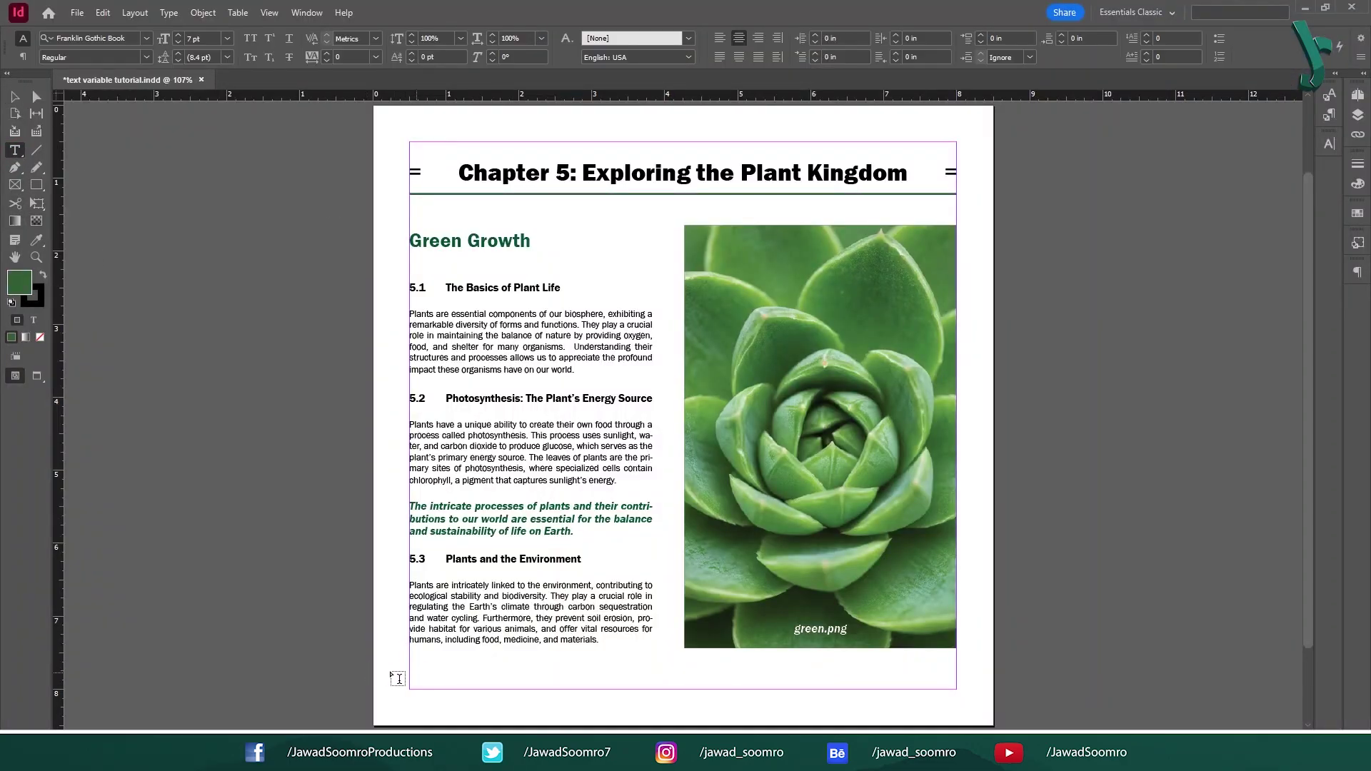
# Create a 1 × 0.1 in text frame aligned to the left and bottom margins.
pyautogui.click(413, 678)
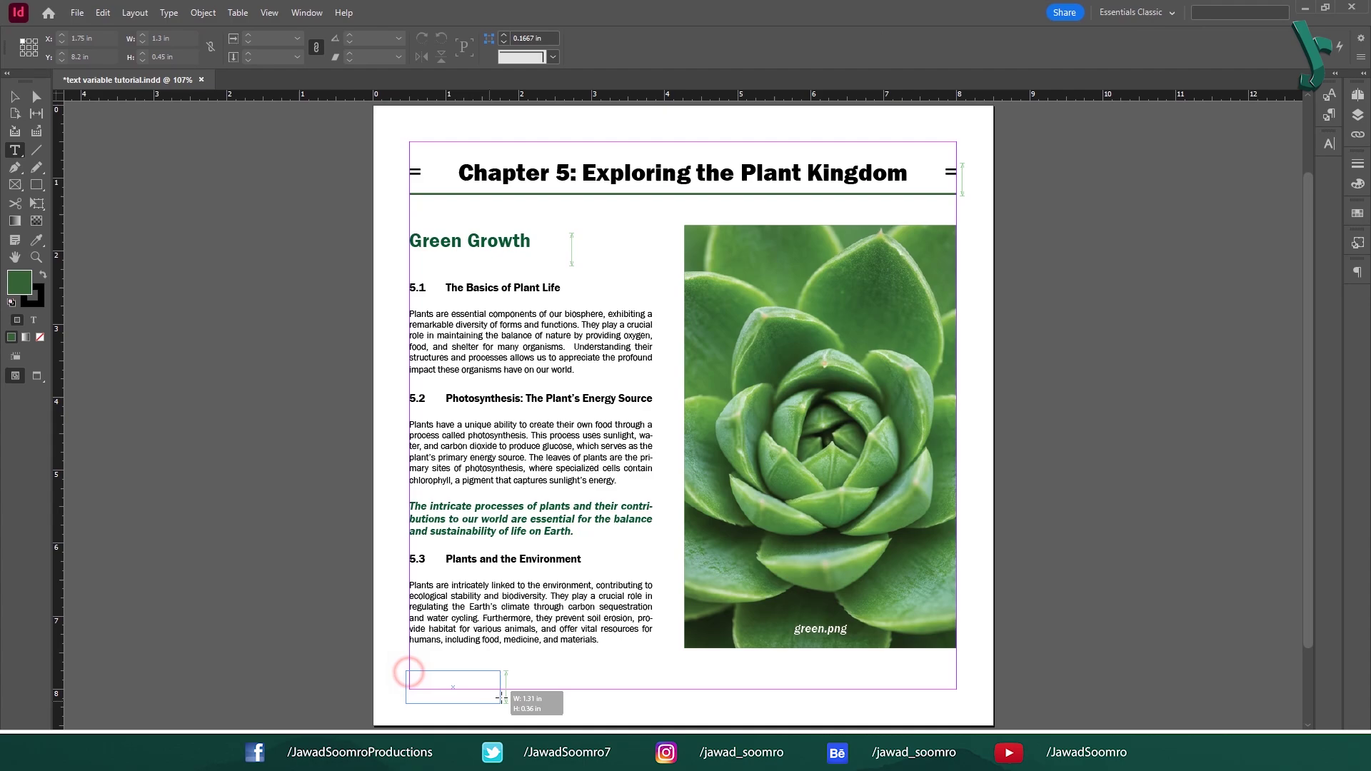
pyautogui.click(15, 95)
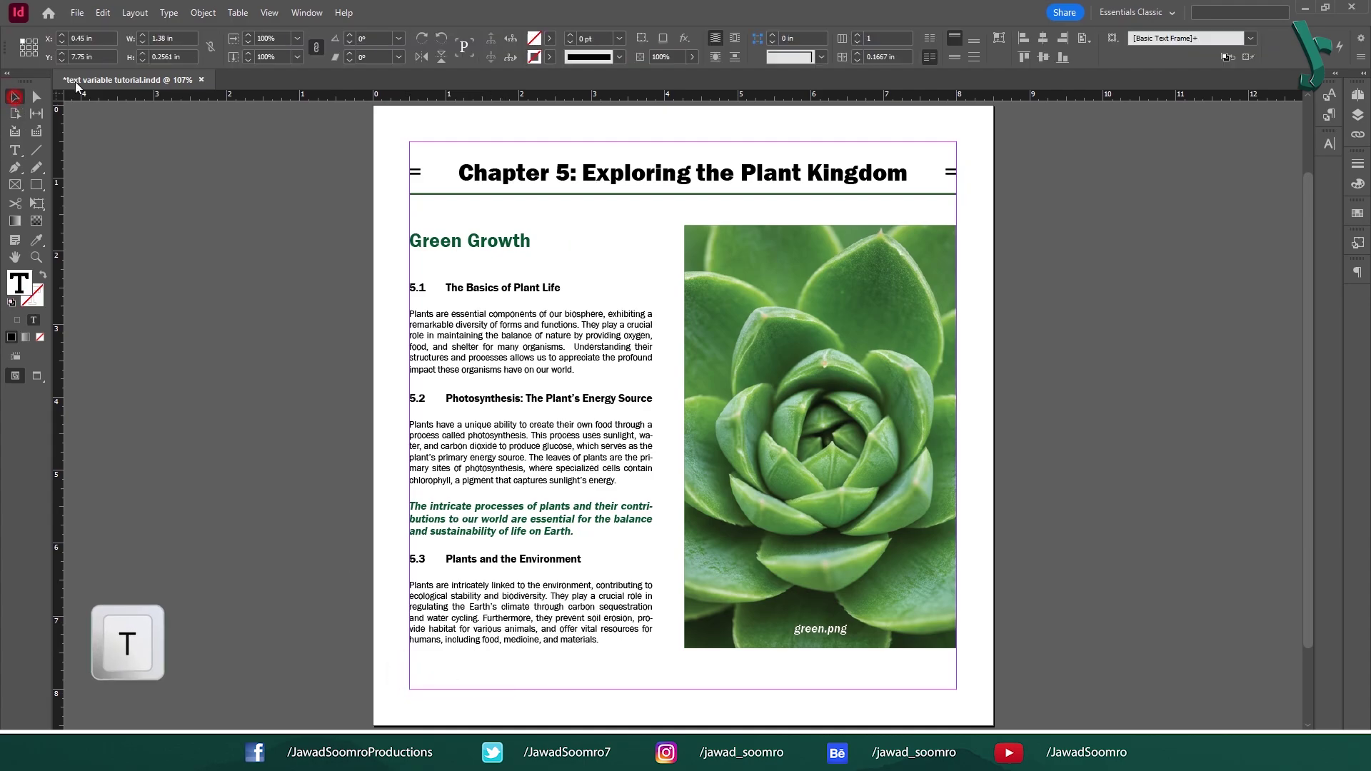
pyautogui.tripleClick(185, 32)
pyautogui.write('1')
pyautogui.press('Tab')
pyautogui.write('0.1')
pyautogui.press('Return')
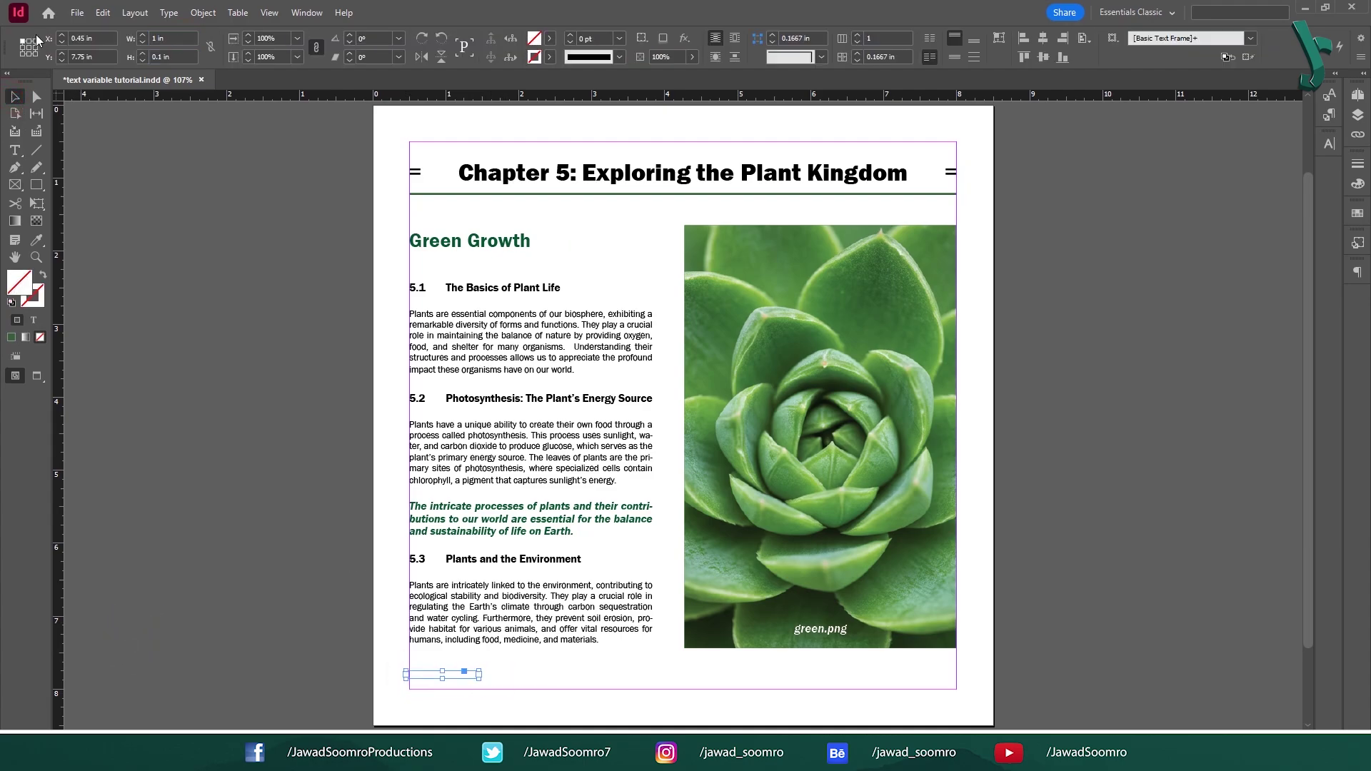
pyautogui.click(1062, 56)
pyautogui.click(1023, 38)
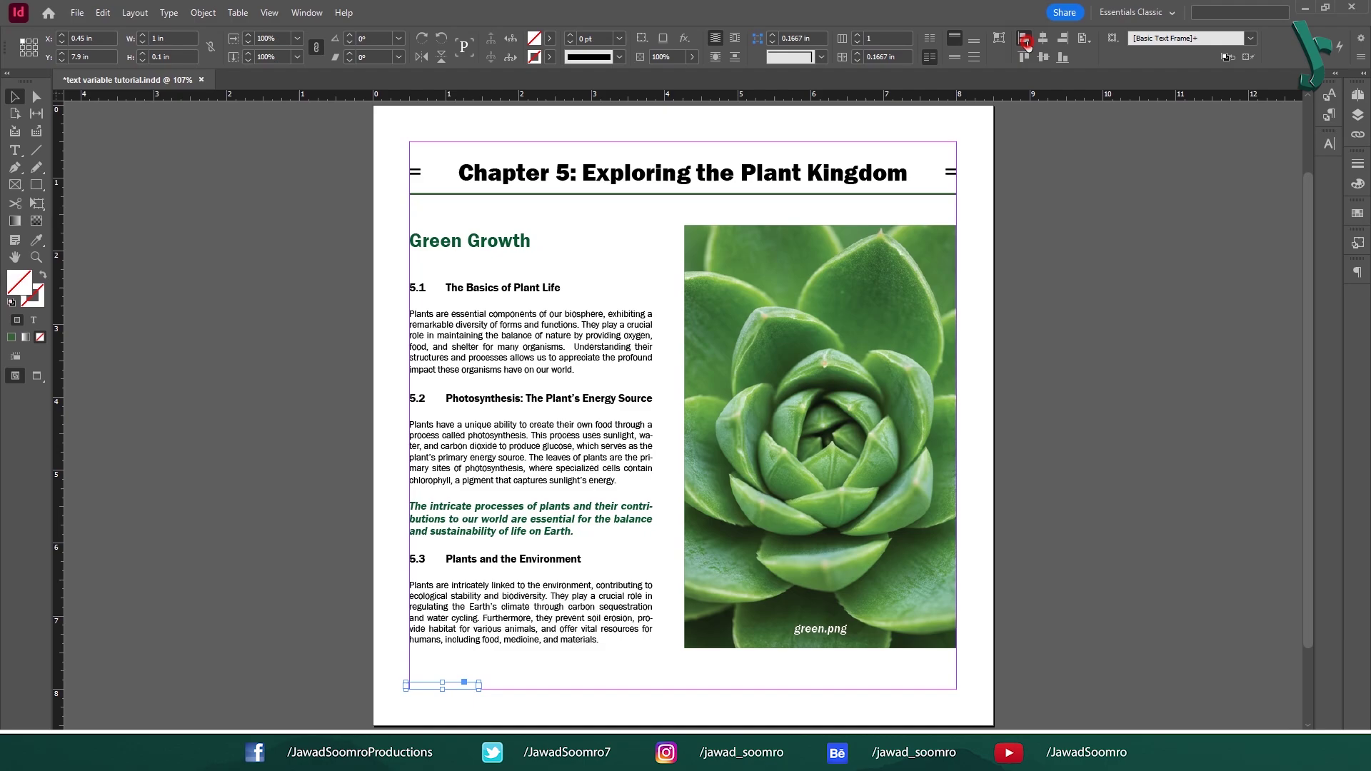
# Insert the Creation Date text variable into the small footer frame.
pyautogui.doubleClick(436, 682)
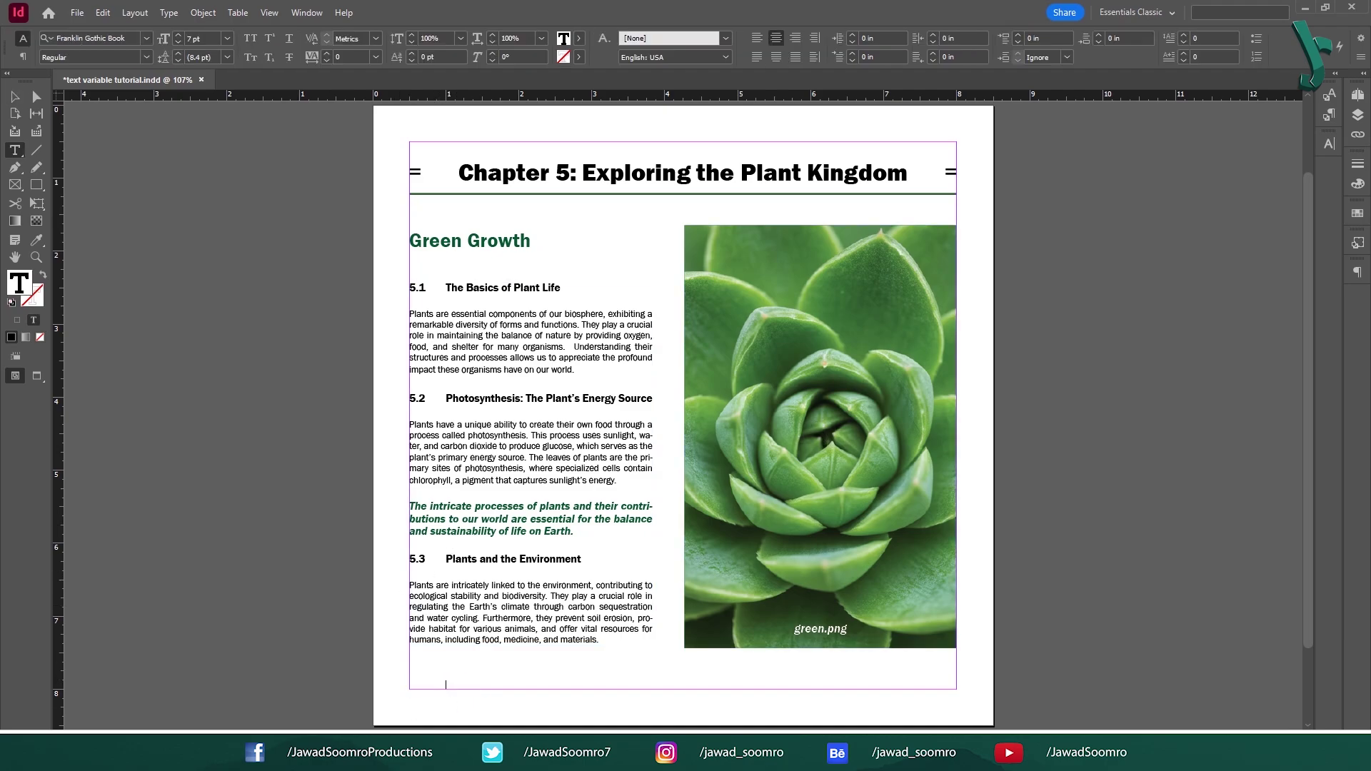
pyautogui.click(169, 13)
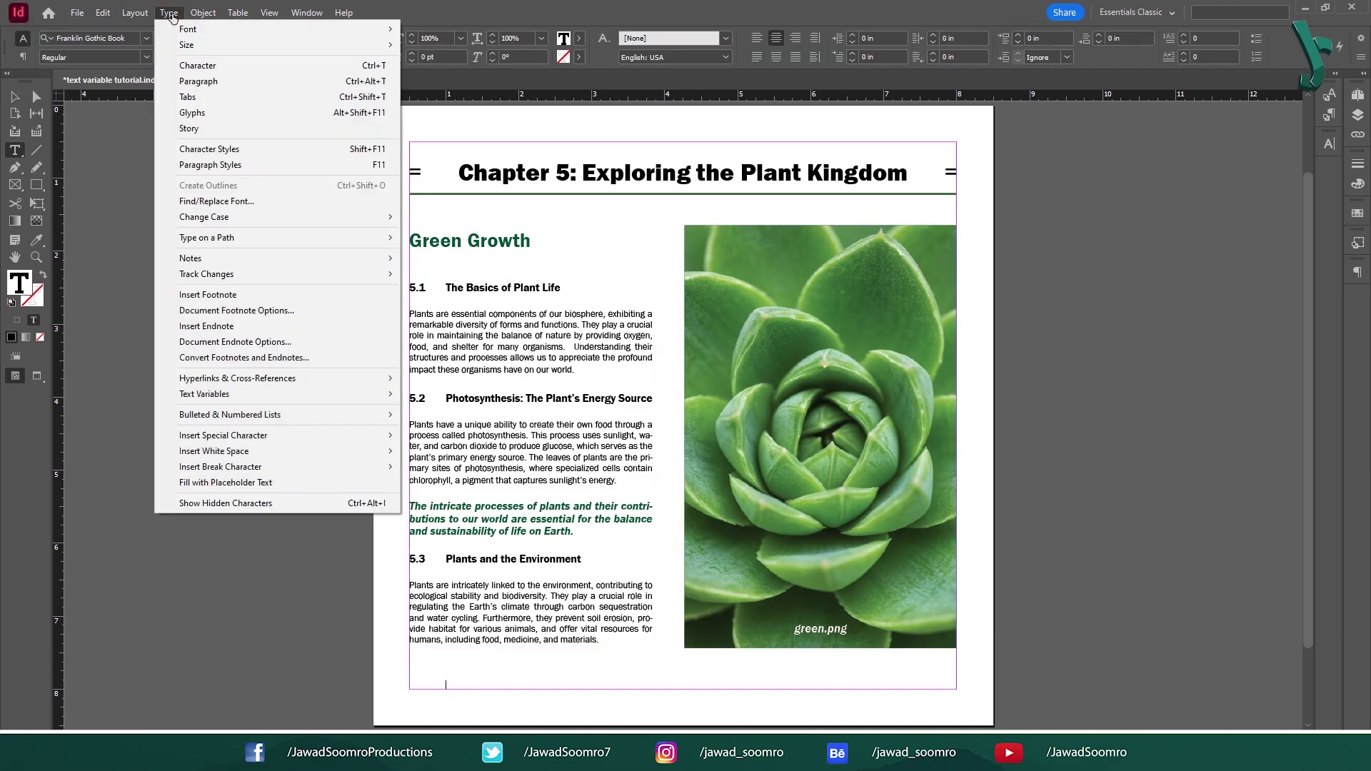
pyautogui.click(367, 394)
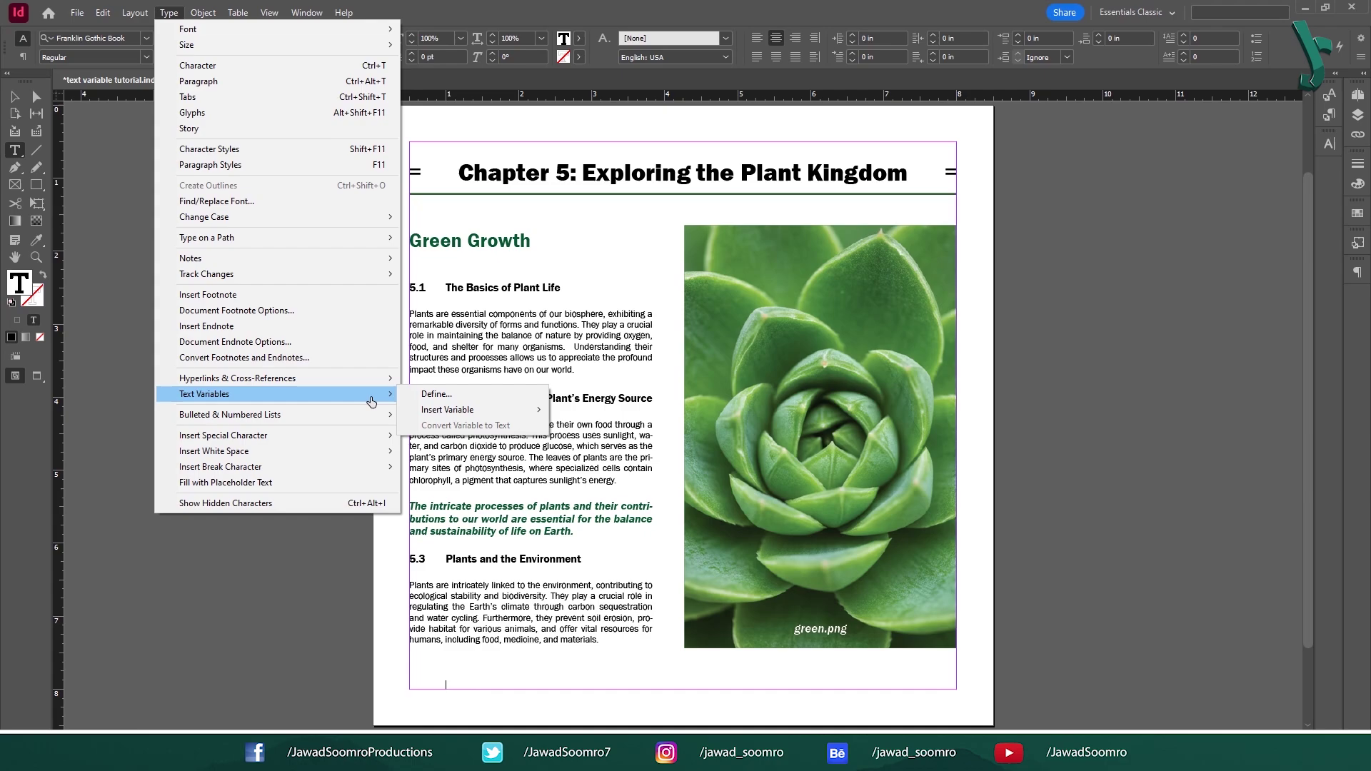
pyautogui.moveTo(504, 416)
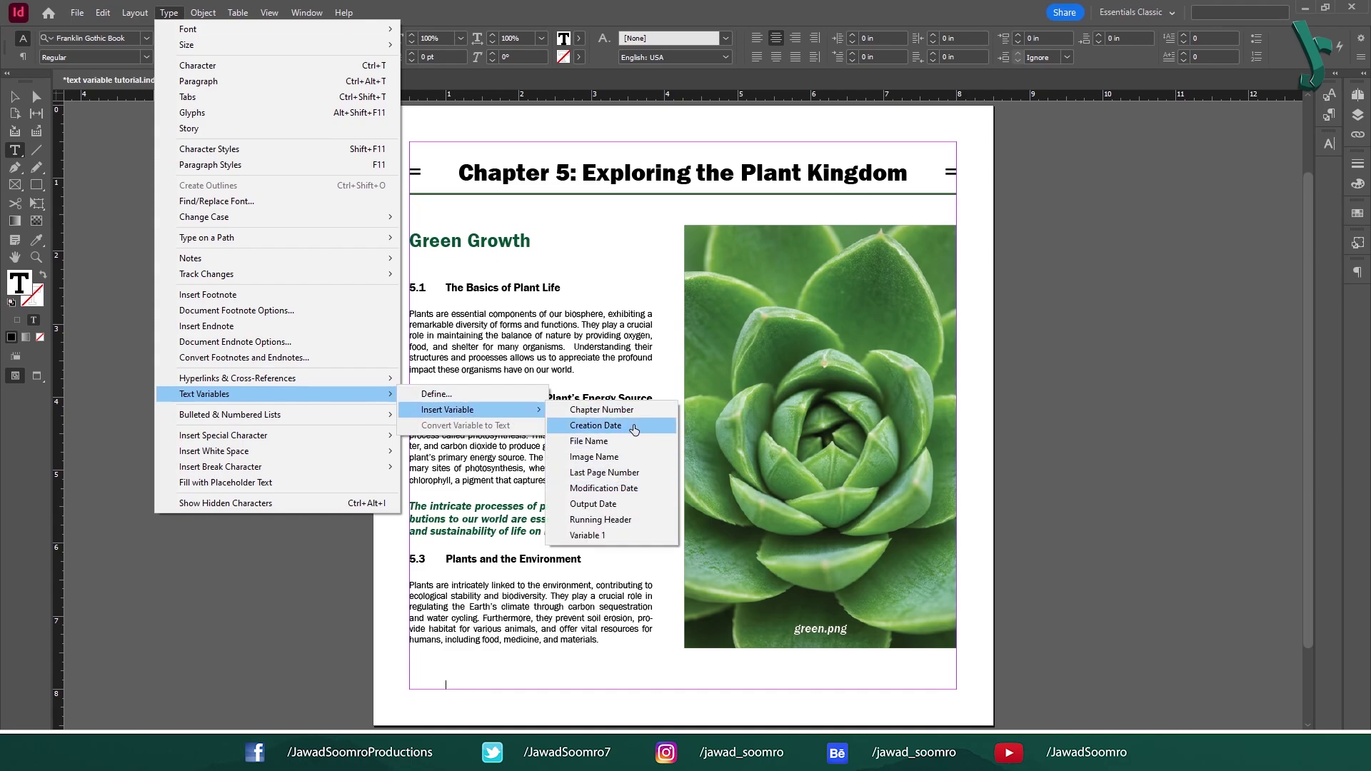
pyautogui.click(595, 426)
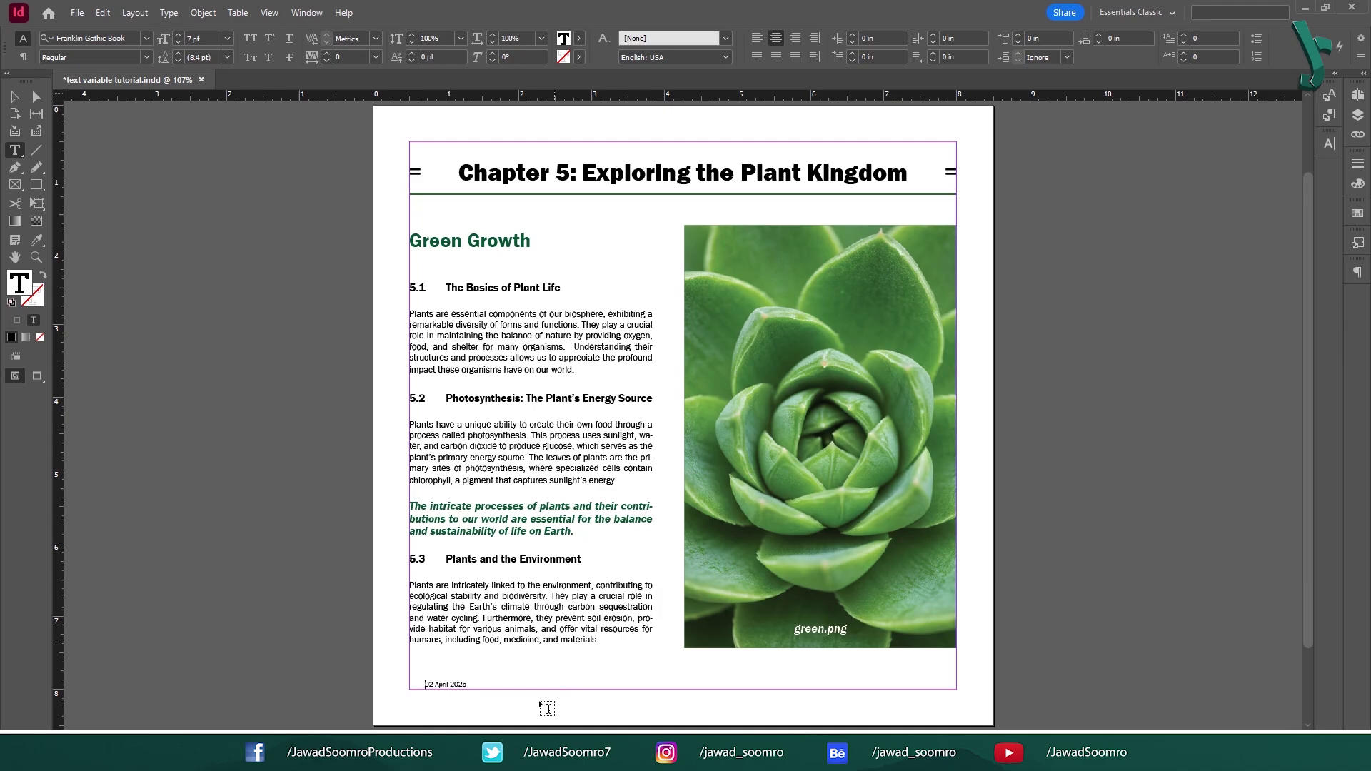
pyautogui.click(168, 12)
# Open the Creation Date variable's settings from the Text Variables definitions.
pyautogui.moveTo(359, 394)
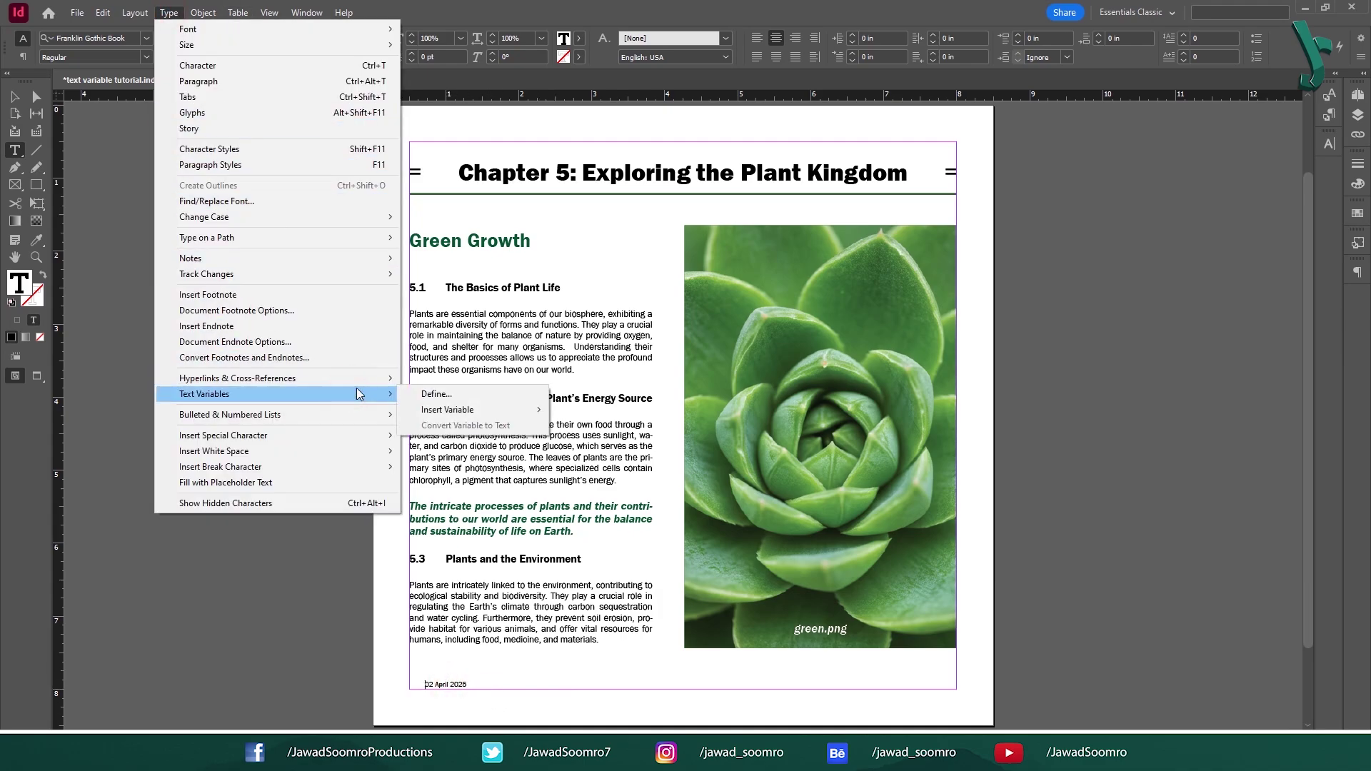
pyautogui.click(454, 396)
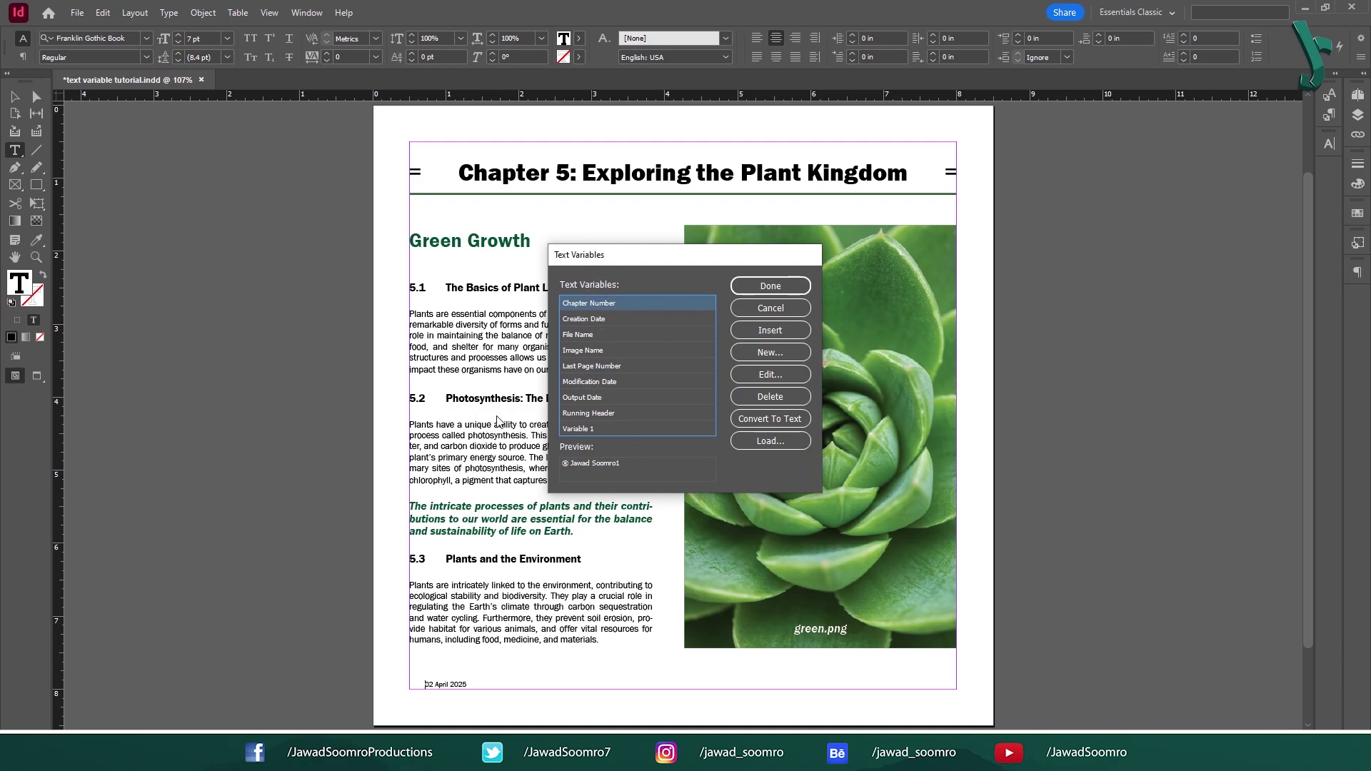
pyautogui.click(598, 320)
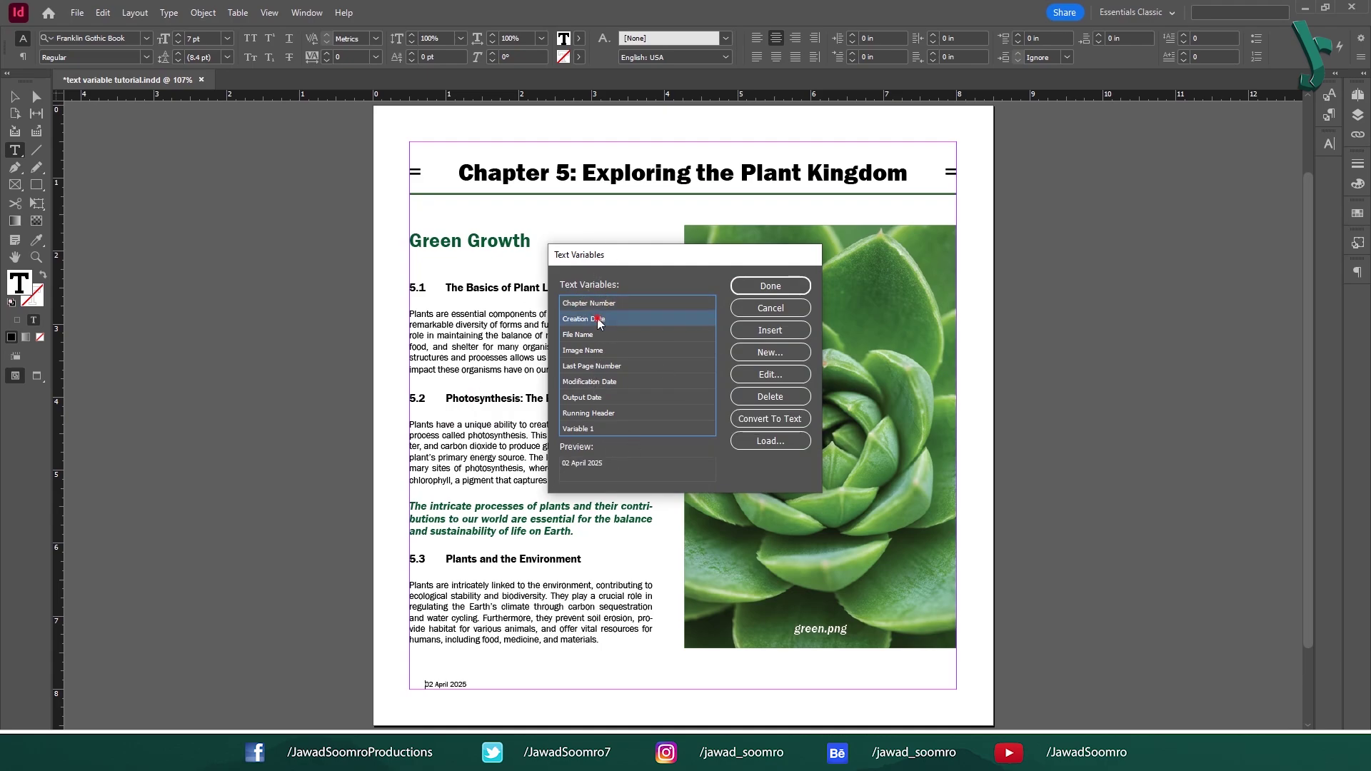
pyautogui.click(784, 377)
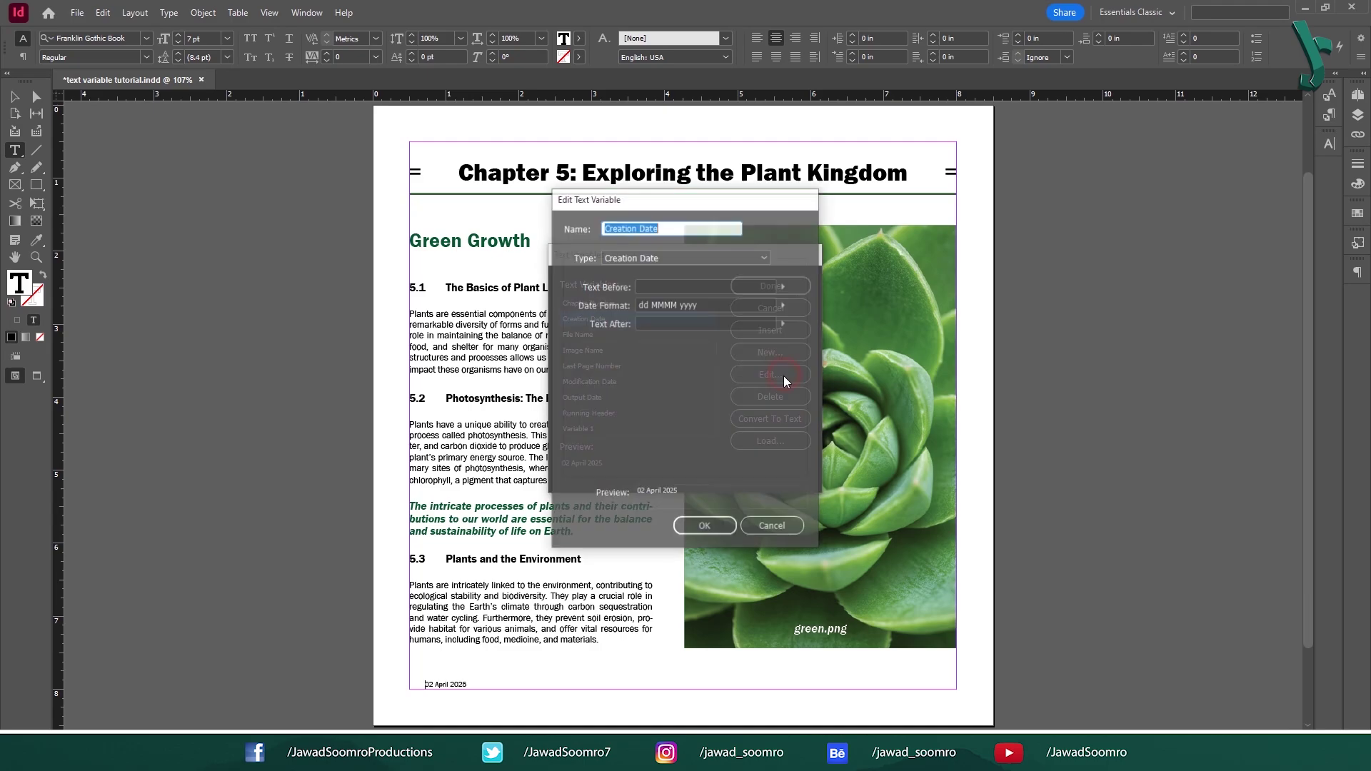
# Browse the Creation Date variable's name, type, Text Before and date format options.
pyautogui.click(718, 230)
pyautogui.click(728, 257)
pyautogui.click(722, 257)
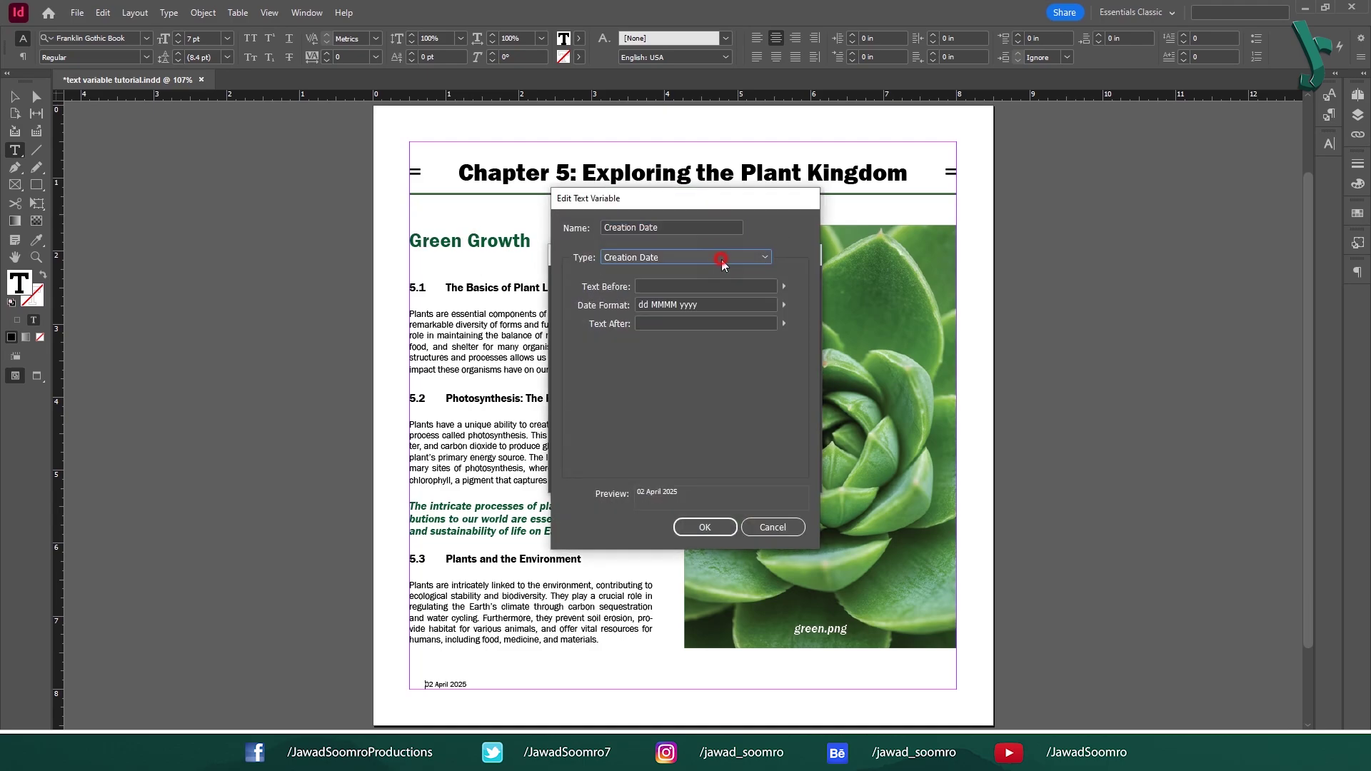
pyautogui.click(734, 289)
pyautogui.click(783, 286)
pyautogui.click(783, 286)
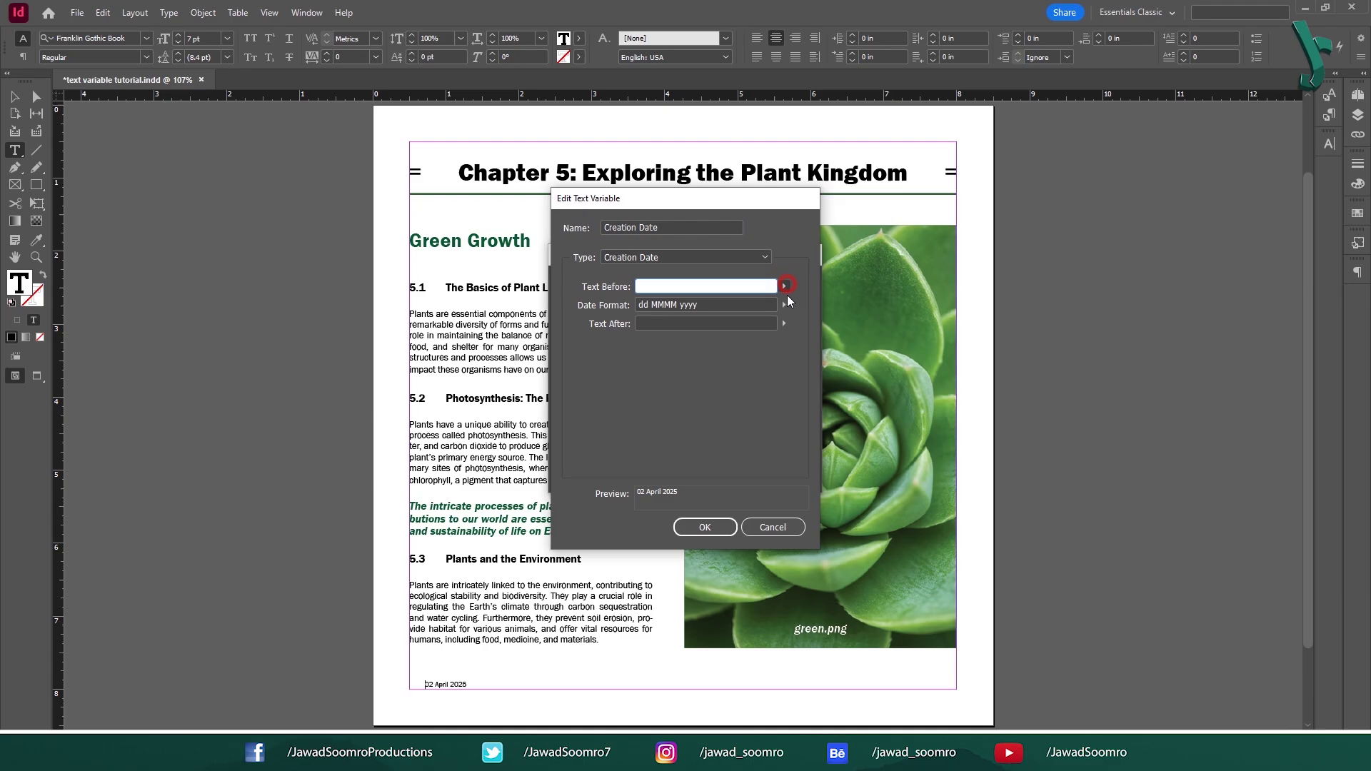
pyautogui.click(784, 306)
pyautogui.click(785, 306)
# Keep the dd MMMM yyyy date format and confirm the Creation Date settings.
pyautogui.click(783, 324)
pyautogui.click(783, 323)
pyautogui.press('Tab')
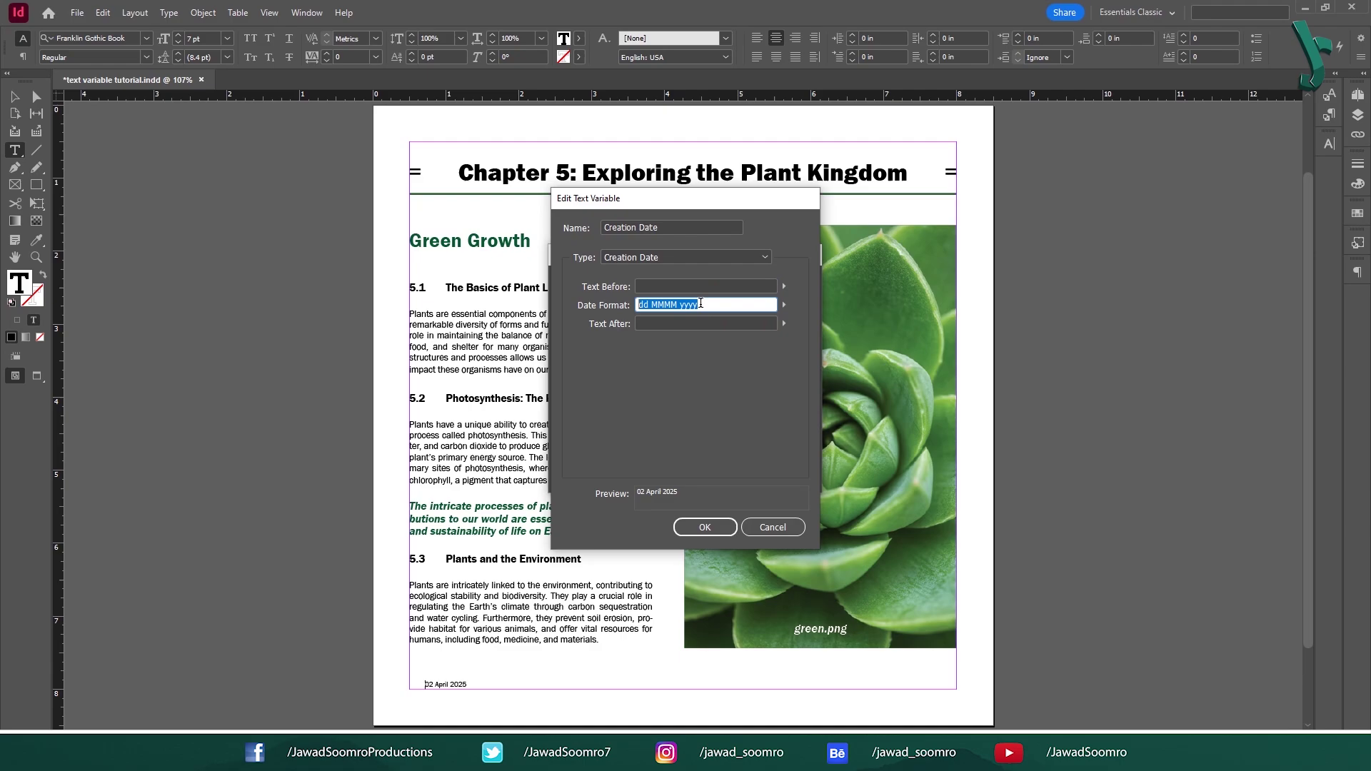
pyautogui.write('dd')
pyautogui.press('BackSpace')
pyautogui.press('BackSpace')
pyautogui.press('BackSpace')
pyautogui.press('BackSpace')
pyautogui.press('BackSpace')
pyautogui.press('BackSpace')
pyautogui.press('BackSpace')
pyautogui.press('BackSpace')
pyautogui.click(705, 527)
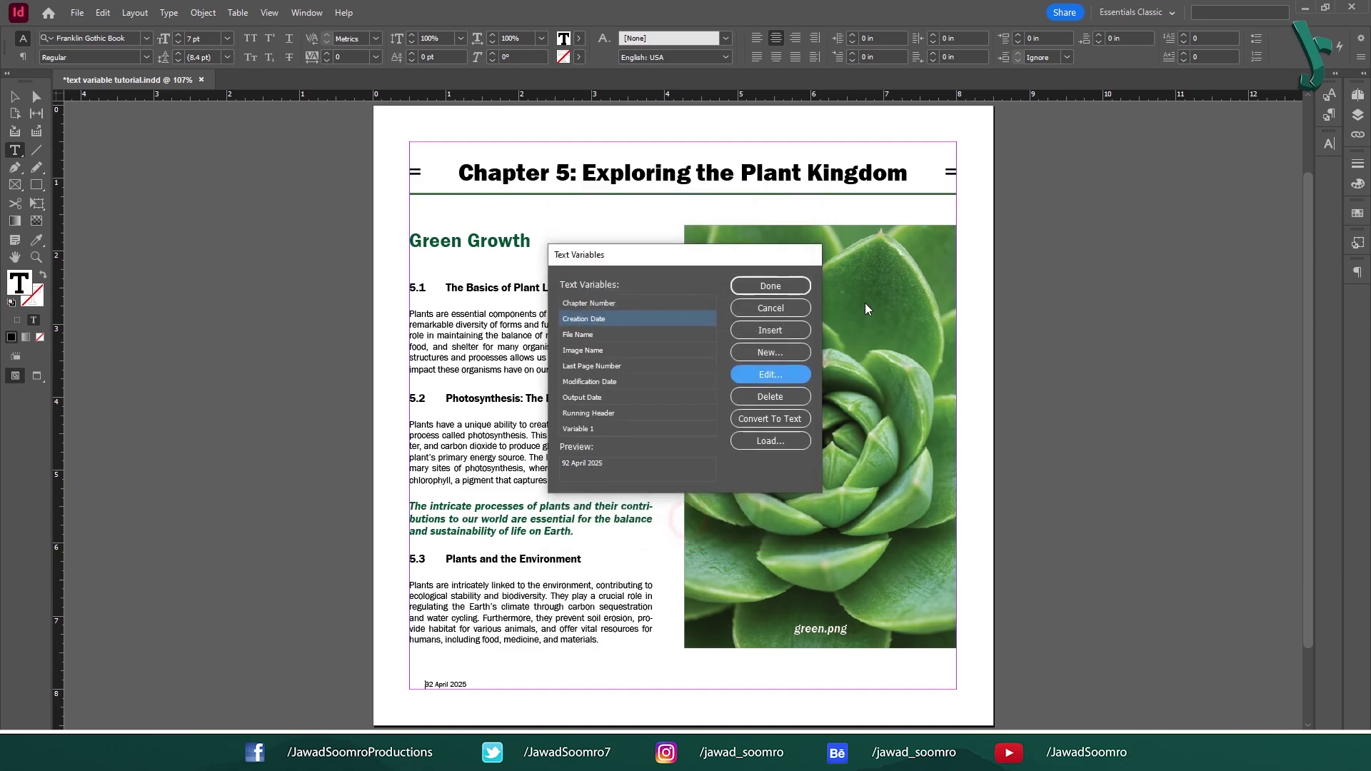
# Close Text Variables, then reopen a variable's definition and close it unchanged.
pyautogui.click(792, 284)
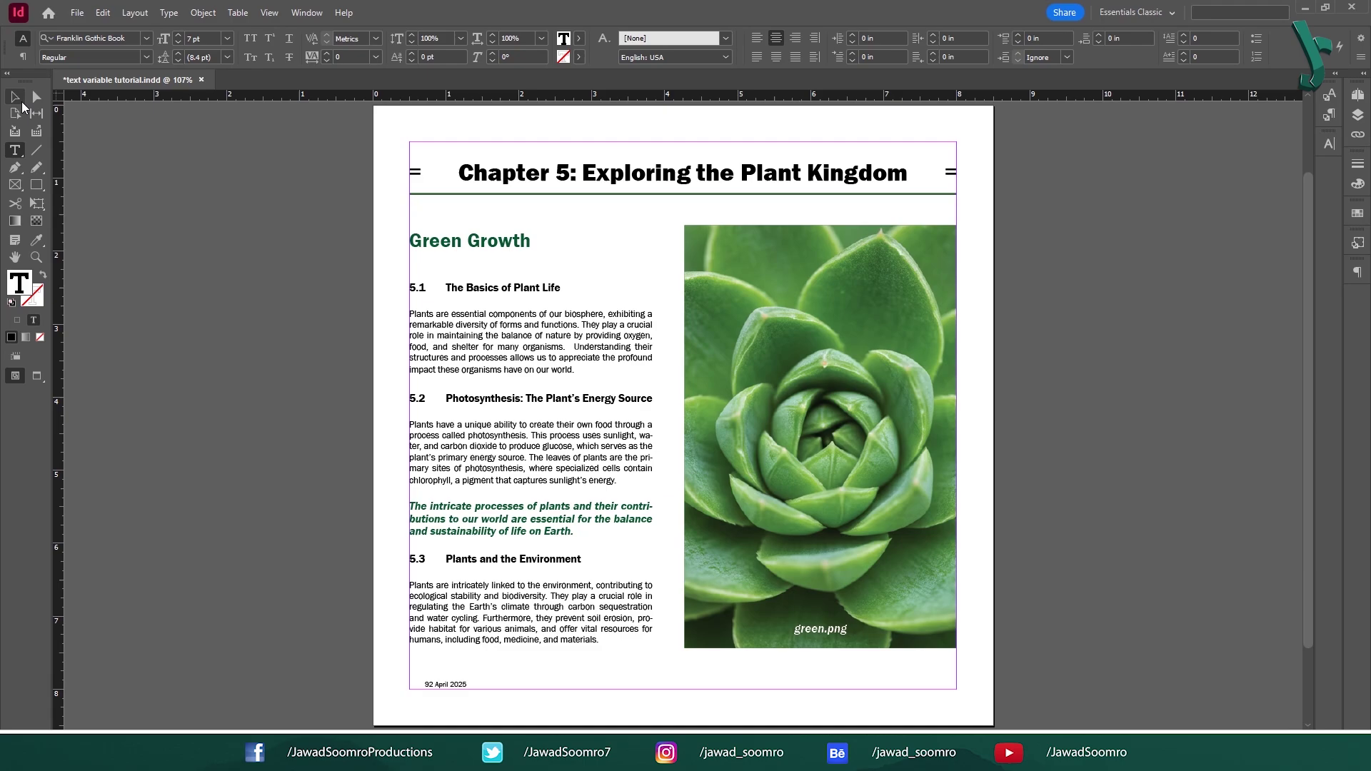
pyautogui.click(169, 13)
pyautogui.click(329, 397)
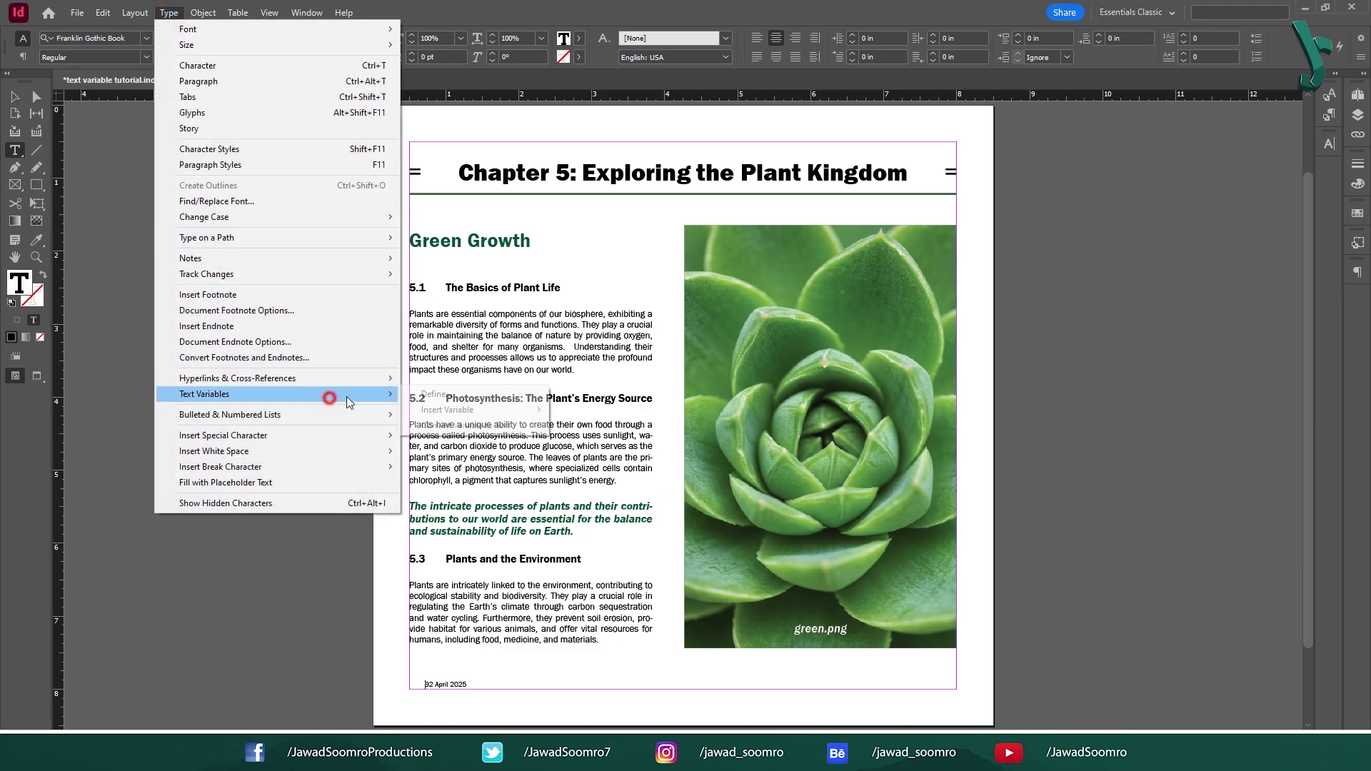
pyautogui.click(434, 394)
pyautogui.click(770, 374)
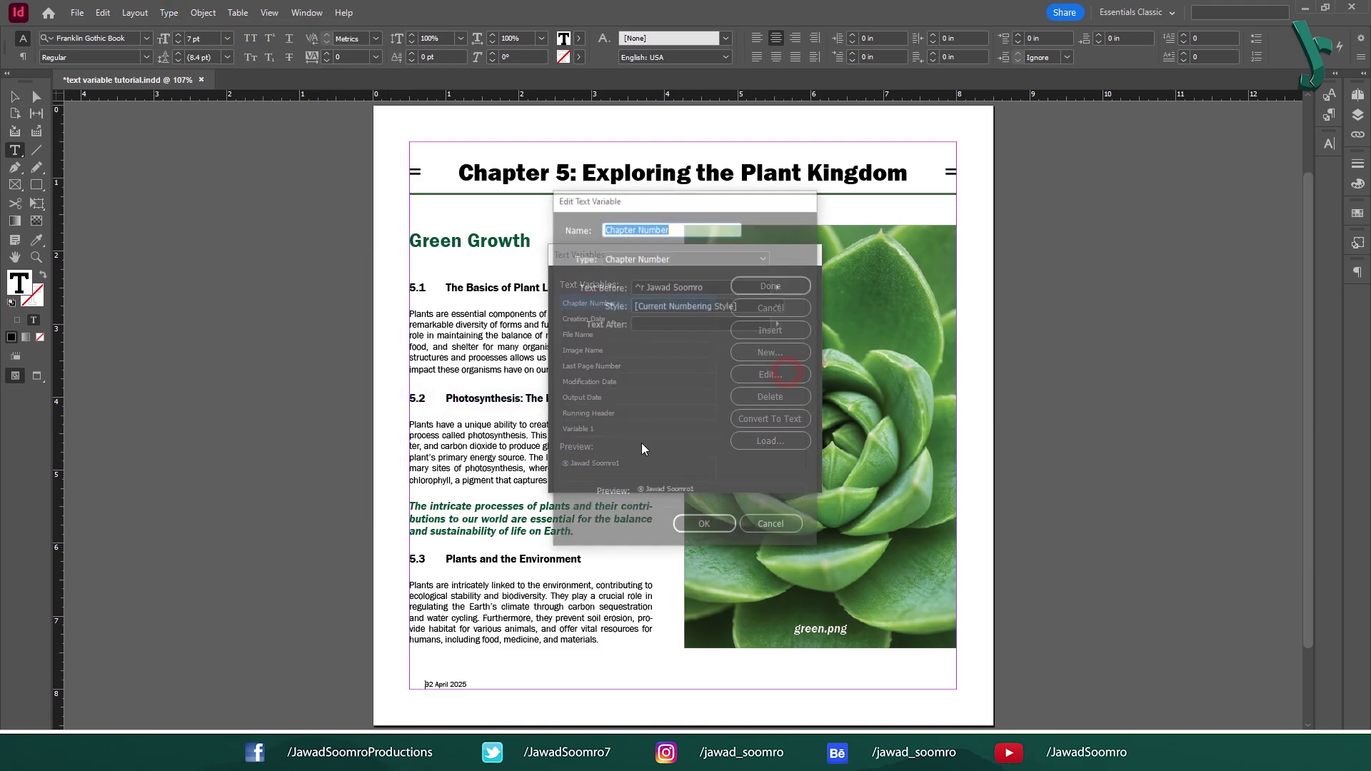
pyautogui.click(770, 523)
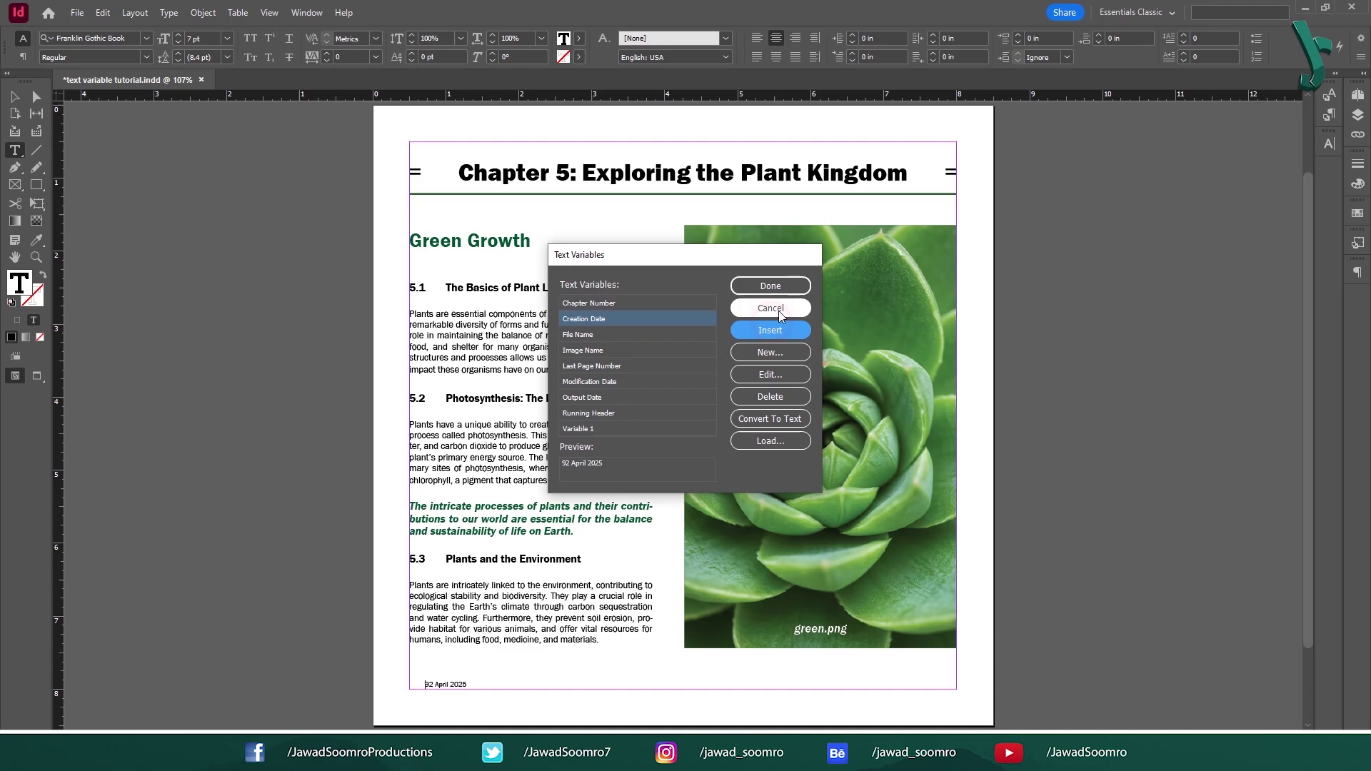
pyautogui.click(780, 315)
# Duplicate the date frame to the footer centre and replace its text with the File Name variable.
pyautogui.press('Escape')
pyautogui.moveTo(687, 686); pyautogui.dragTo(689, 688)
pyautogui.doubleClick(683, 685)
pyautogui.hotkey('ctrl', 'a')
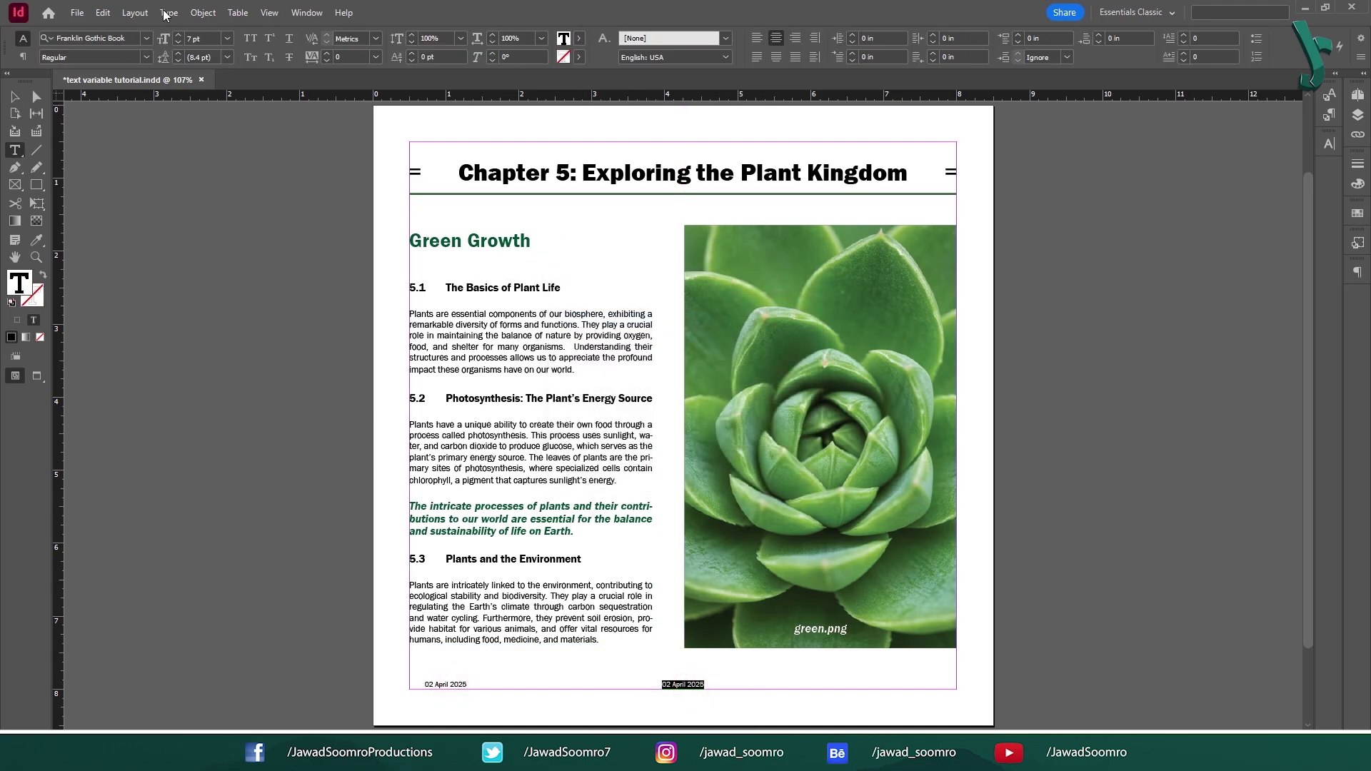
pyautogui.click(168, 13)
pyautogui.moveTo(352, 389)
pyautogui.moveTo(484, 412)
pyautogui.click(592, 444)
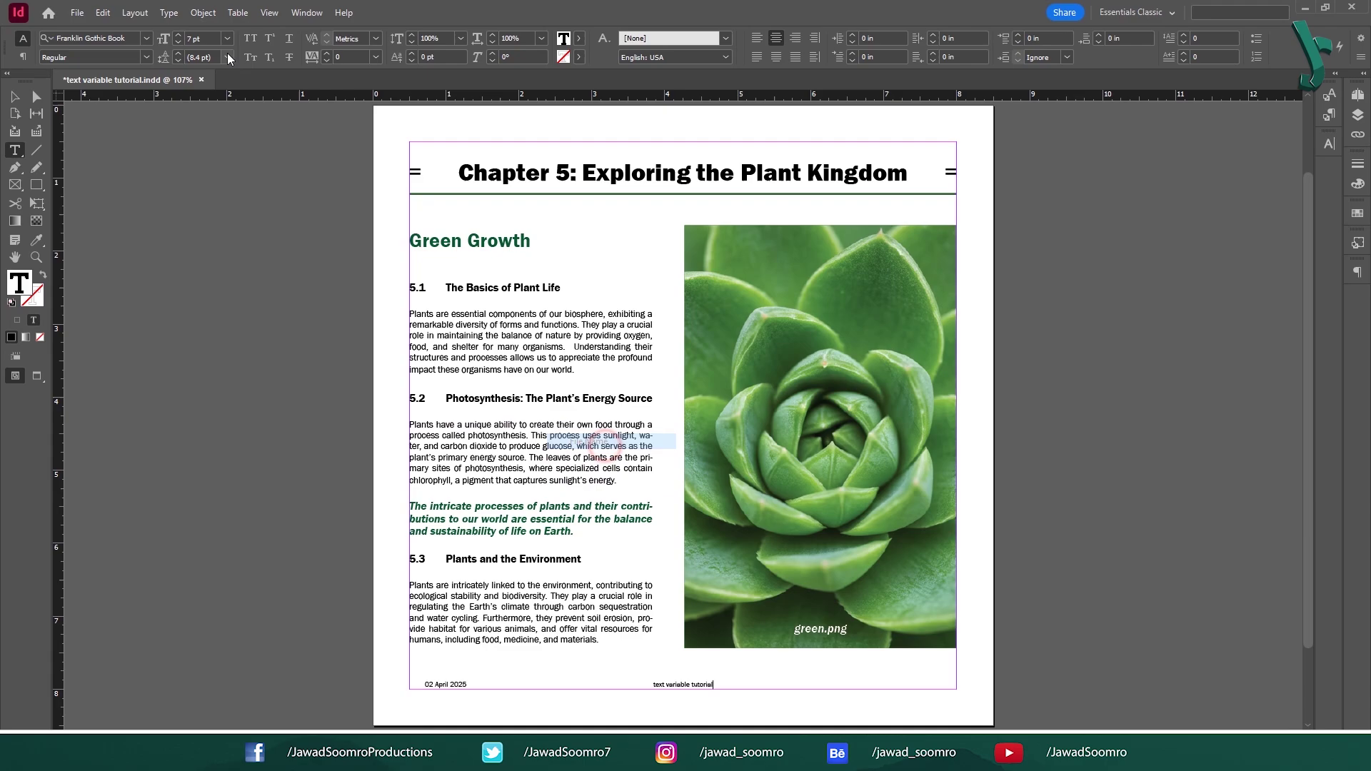
pyautogui.click(168, 12)
# Inspect the File Name variable's Text Before/After special characters and close the dialogs unchanged.
pyautogui.moveTo(336, 392)
pyautogui.click(434, 395)
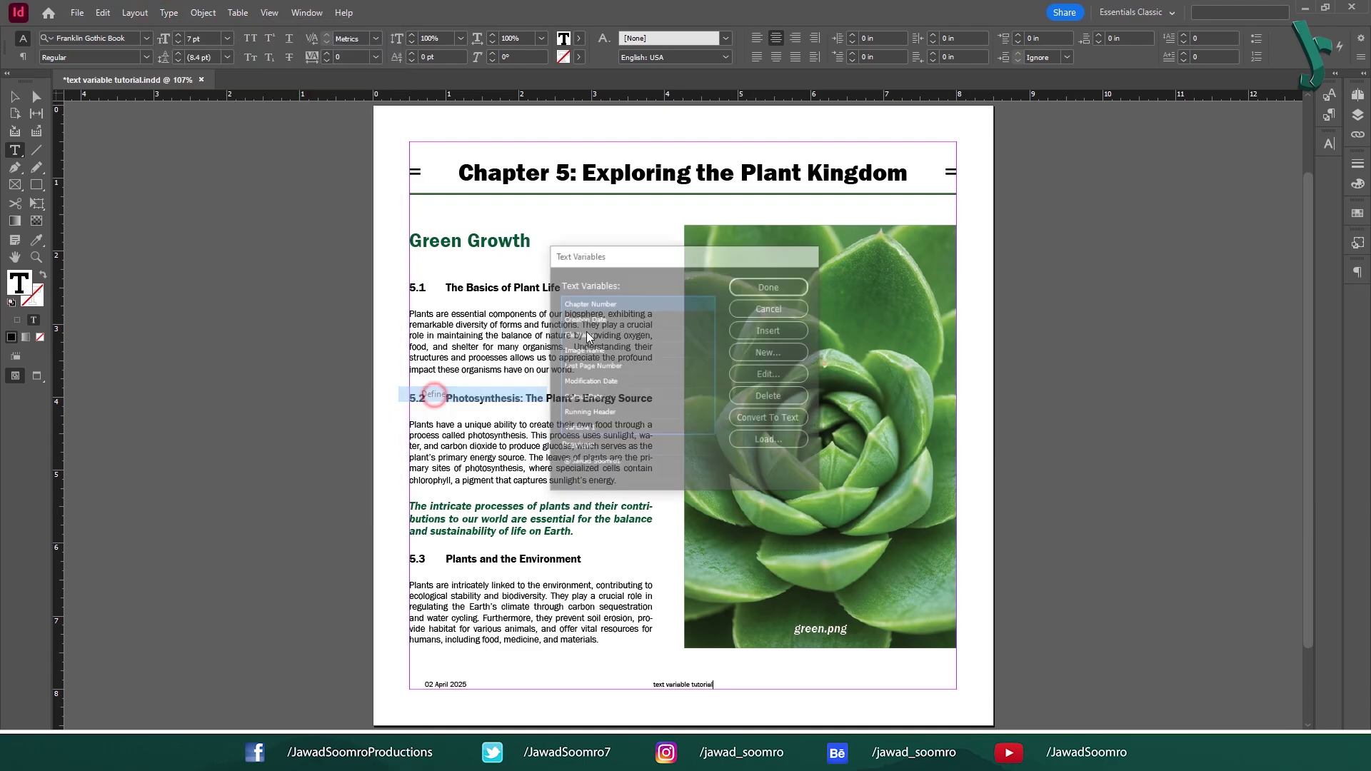
pyautogui.click(619, 334)
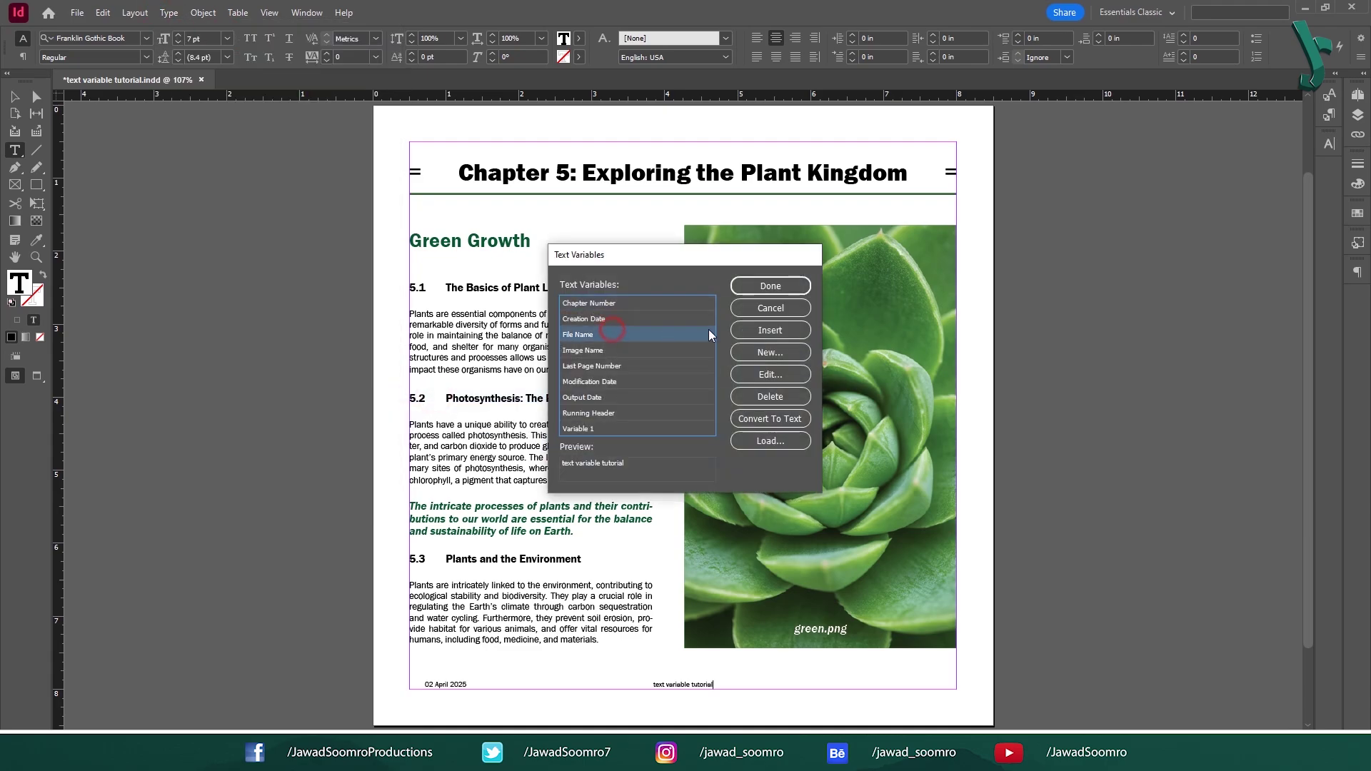
pyautogui.click(775, 378)
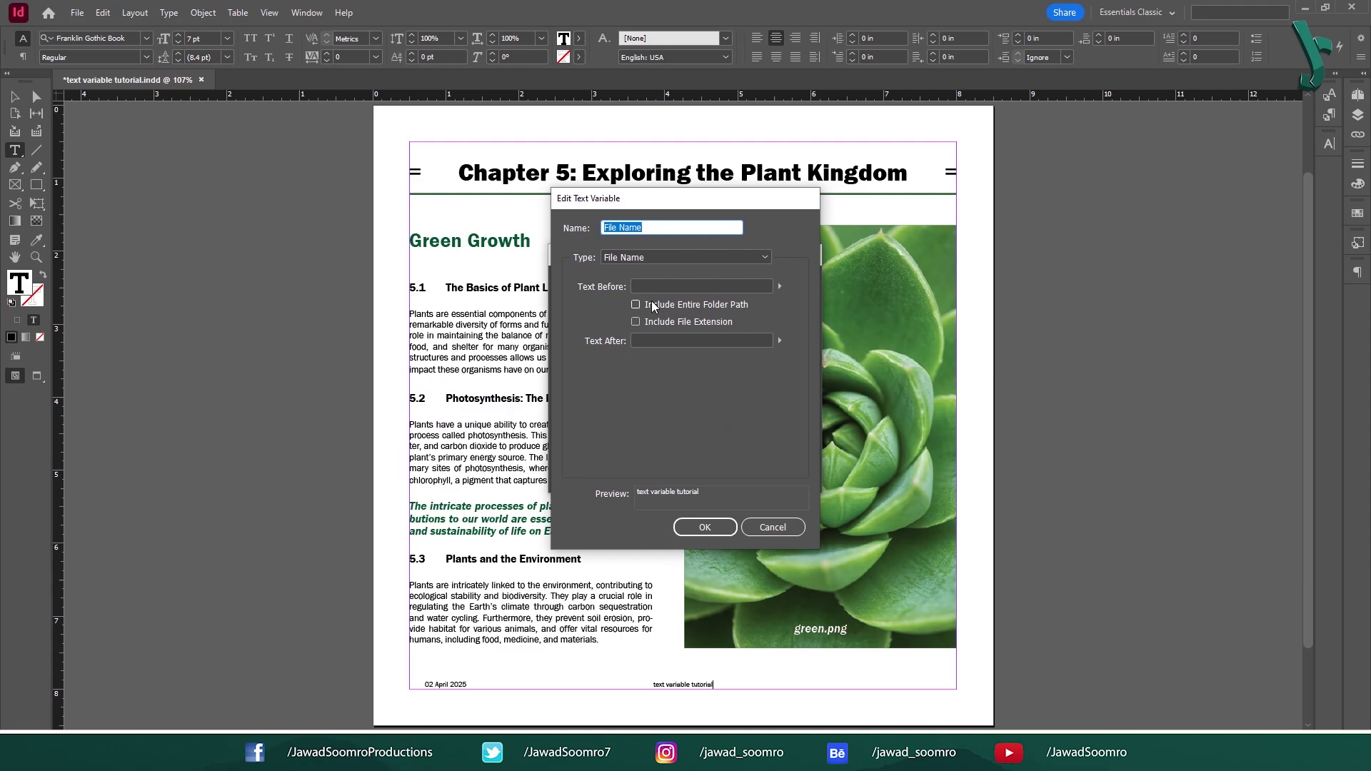
pyautogui.click(779, 286)
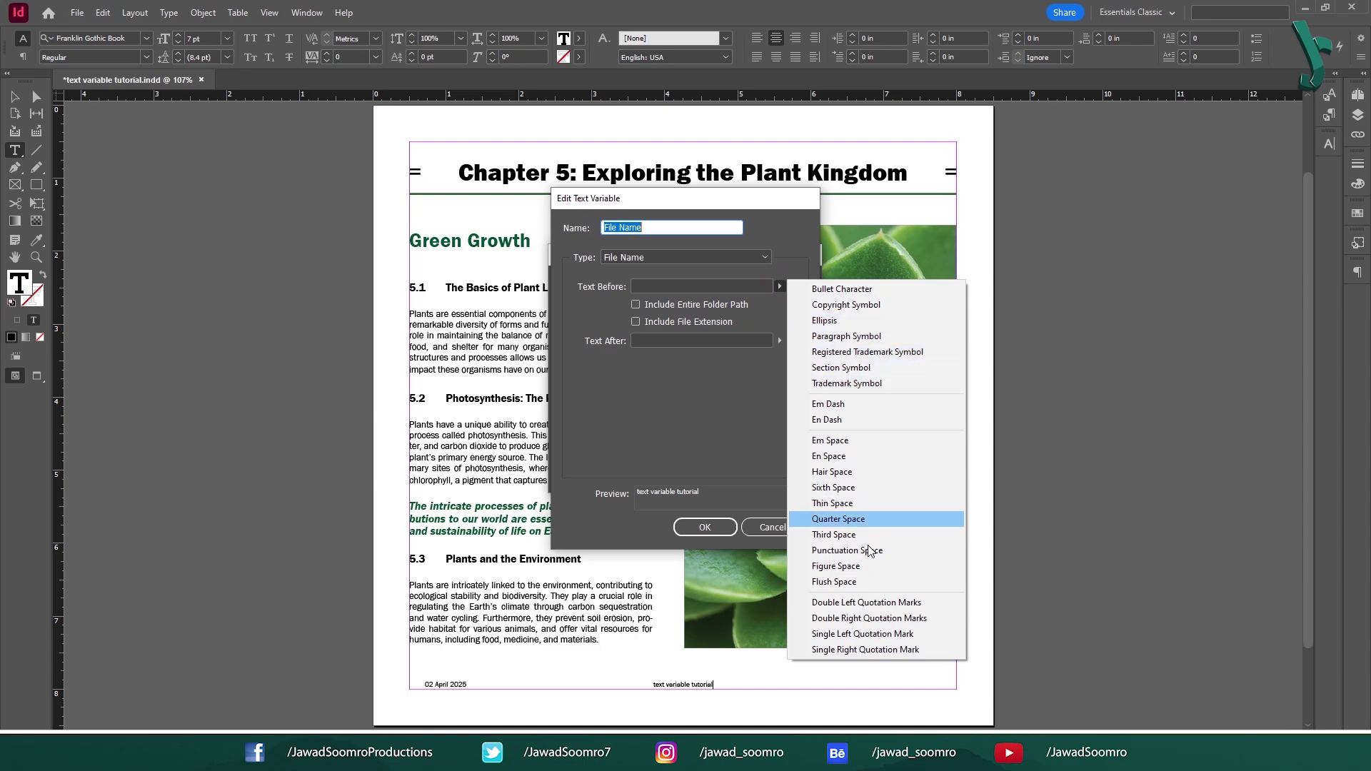
pyautogui.click(663, 362)
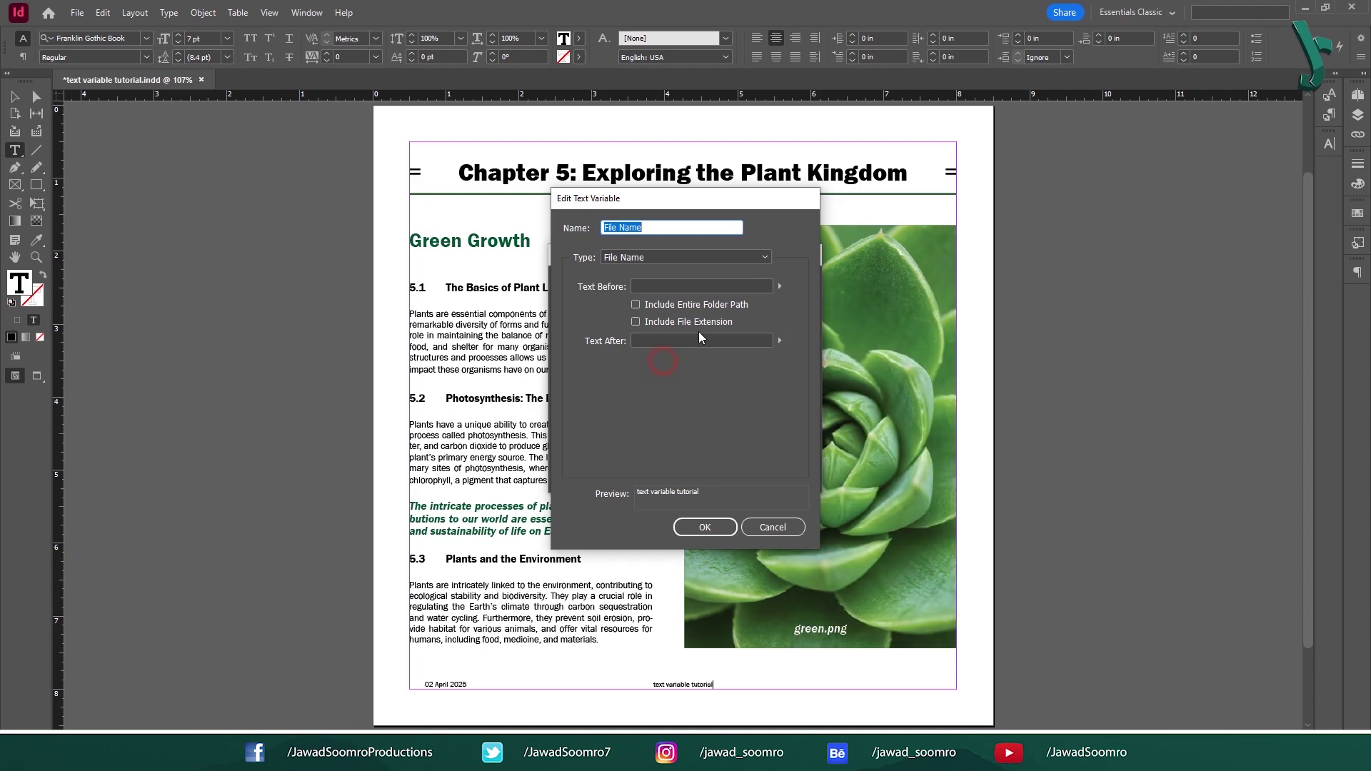
pyautogui.click(779, 340)
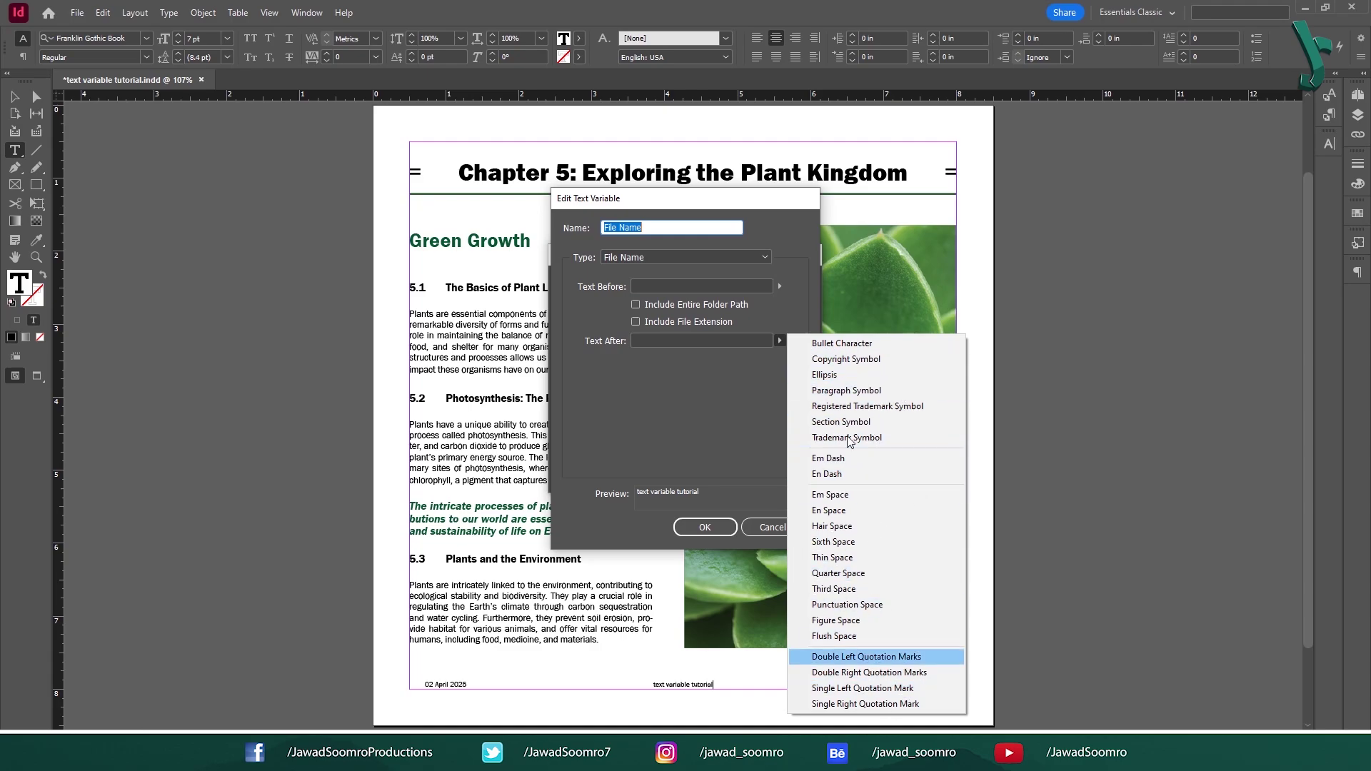
pyautogui.click(692, 526)
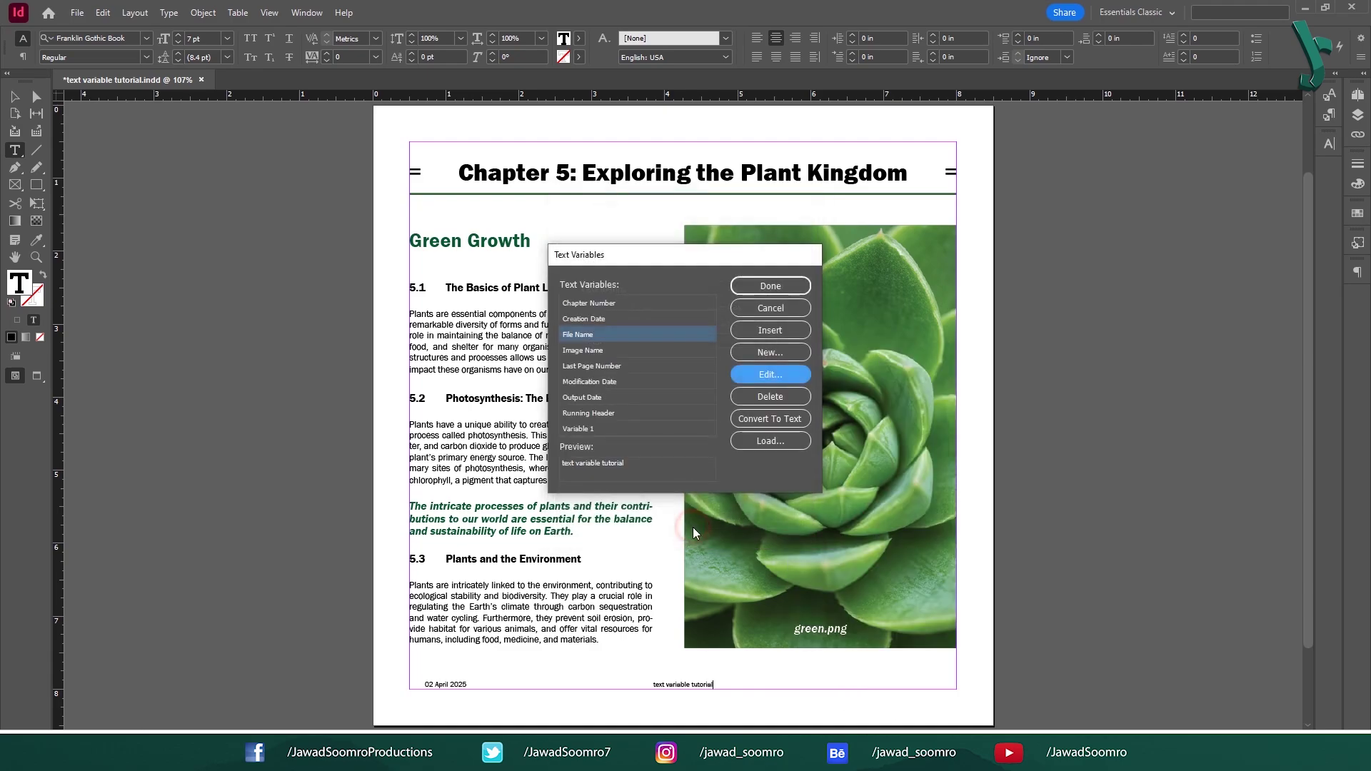
pyautogui.click(779, 283)
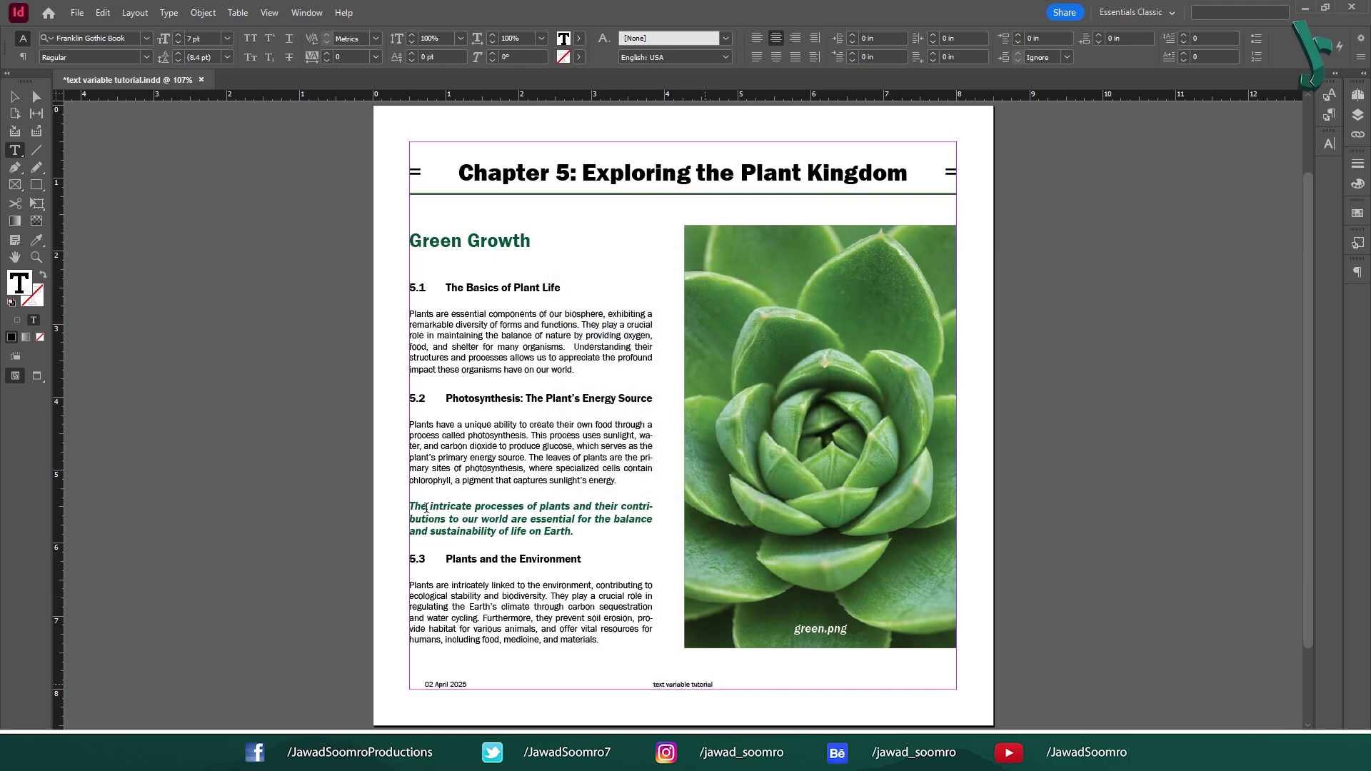
pyautogui.click(14, 97)
pyautogui.click(297, 258)
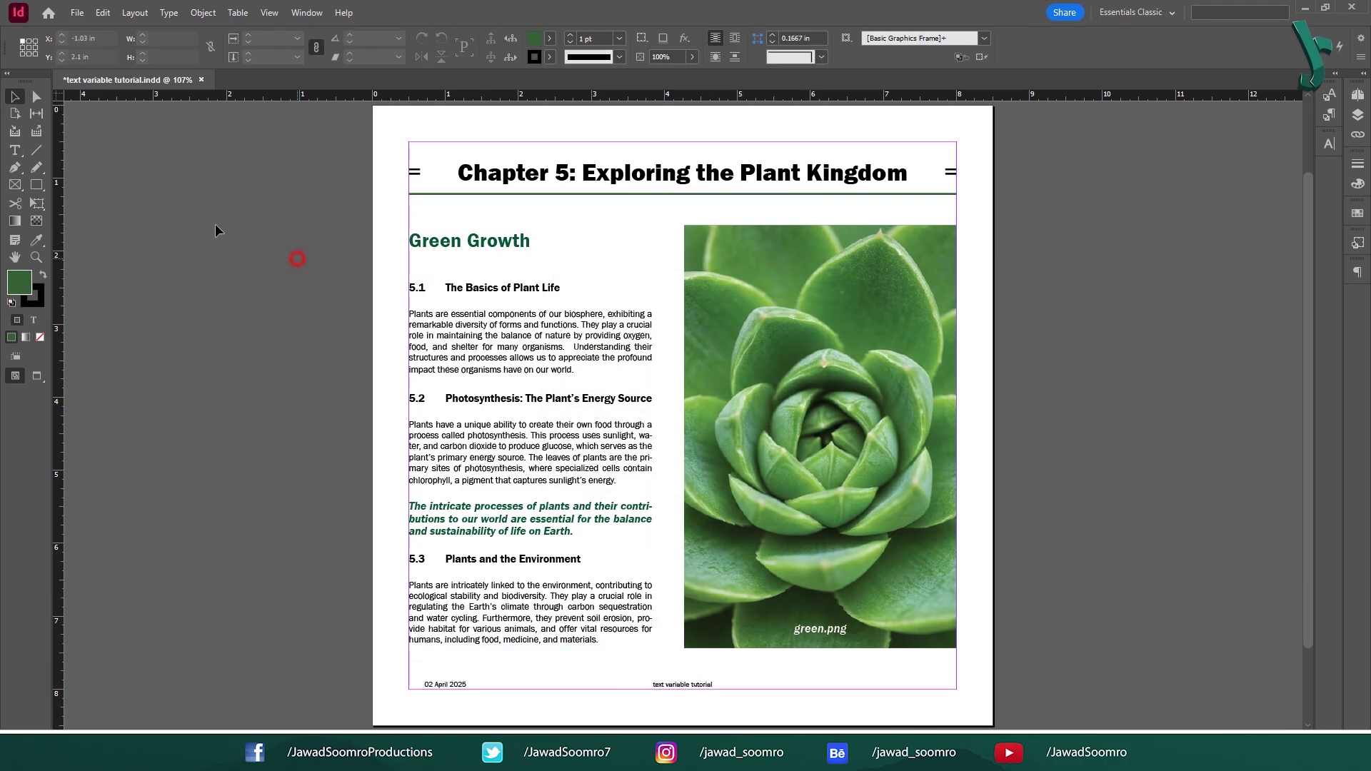
pyautogui.click(15, 151)
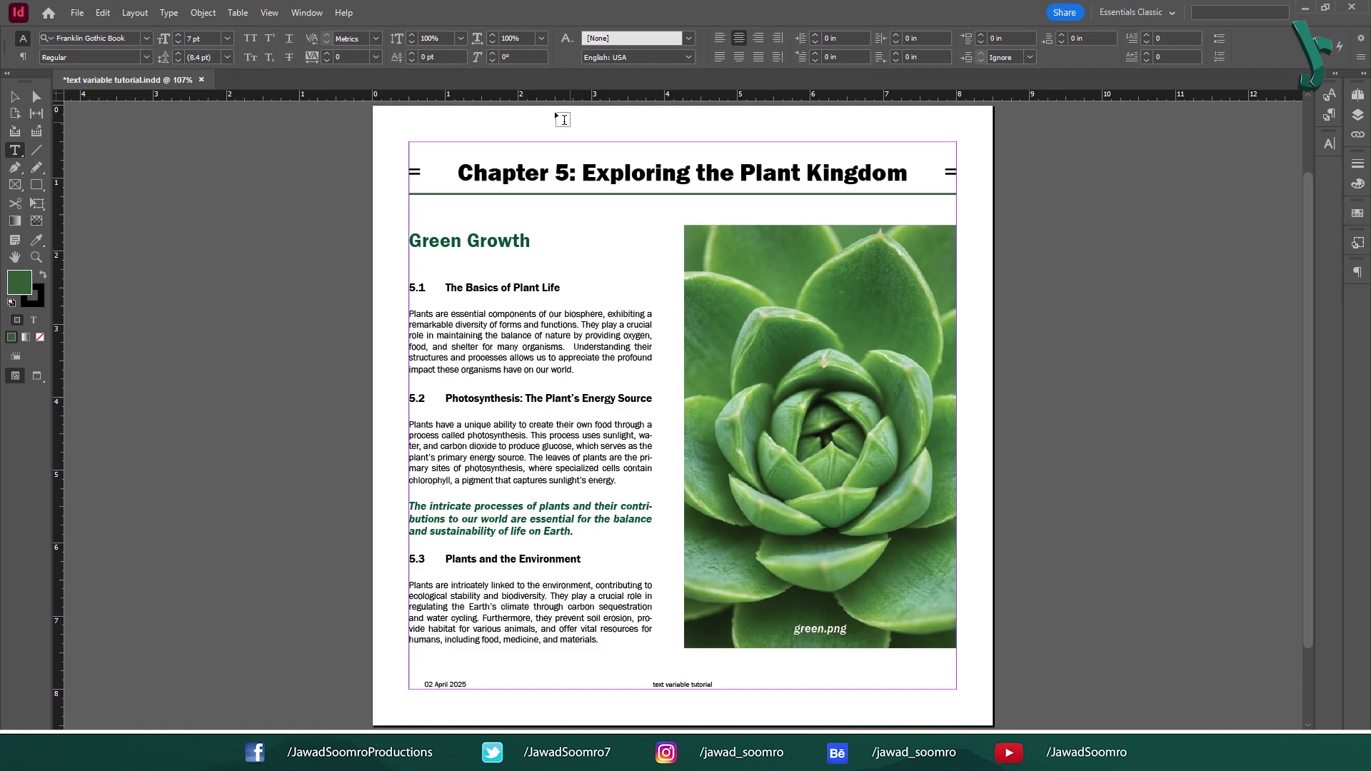
pyautogui.moveTo(481, 116); pyautogui.dragTo(901, 129)
pyautogui.click(751, 122)
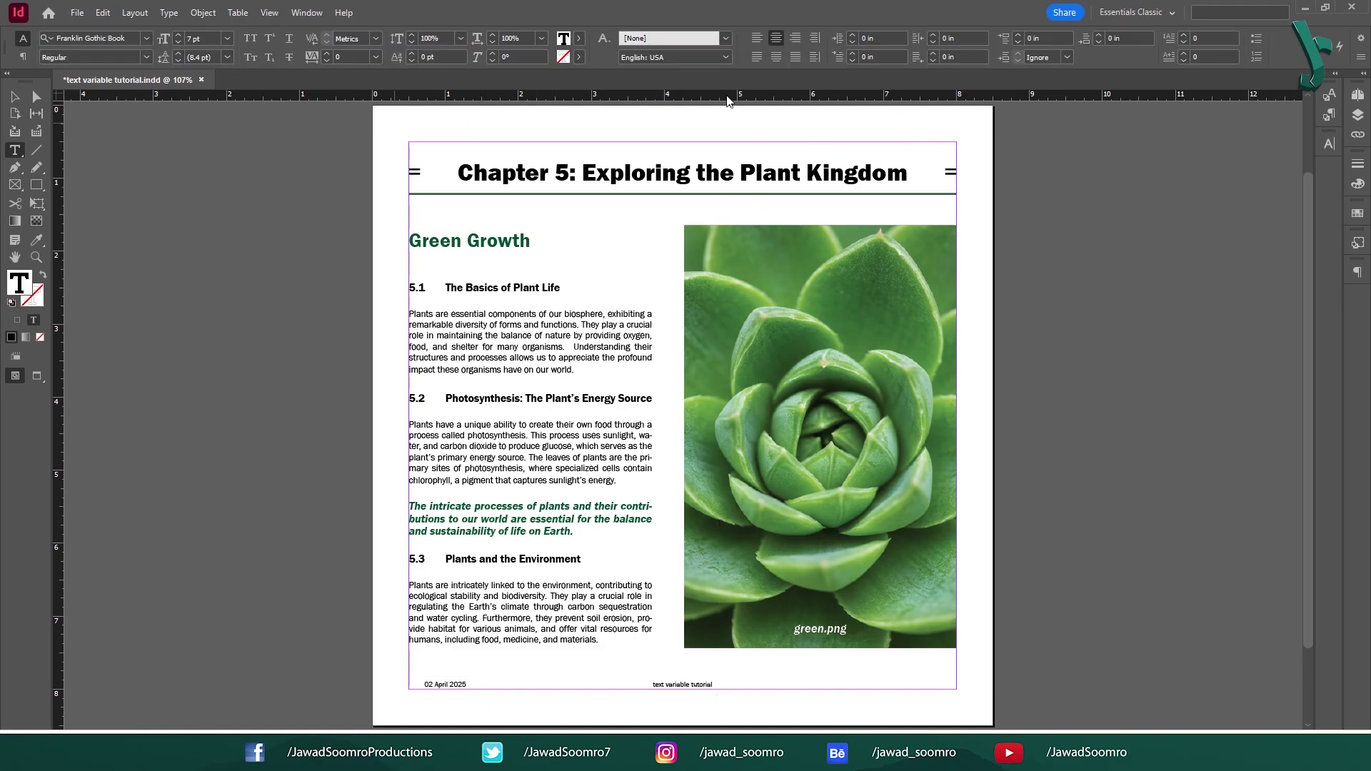
pyautogui.click(169, 12)
pyautogui.click(380, 393)
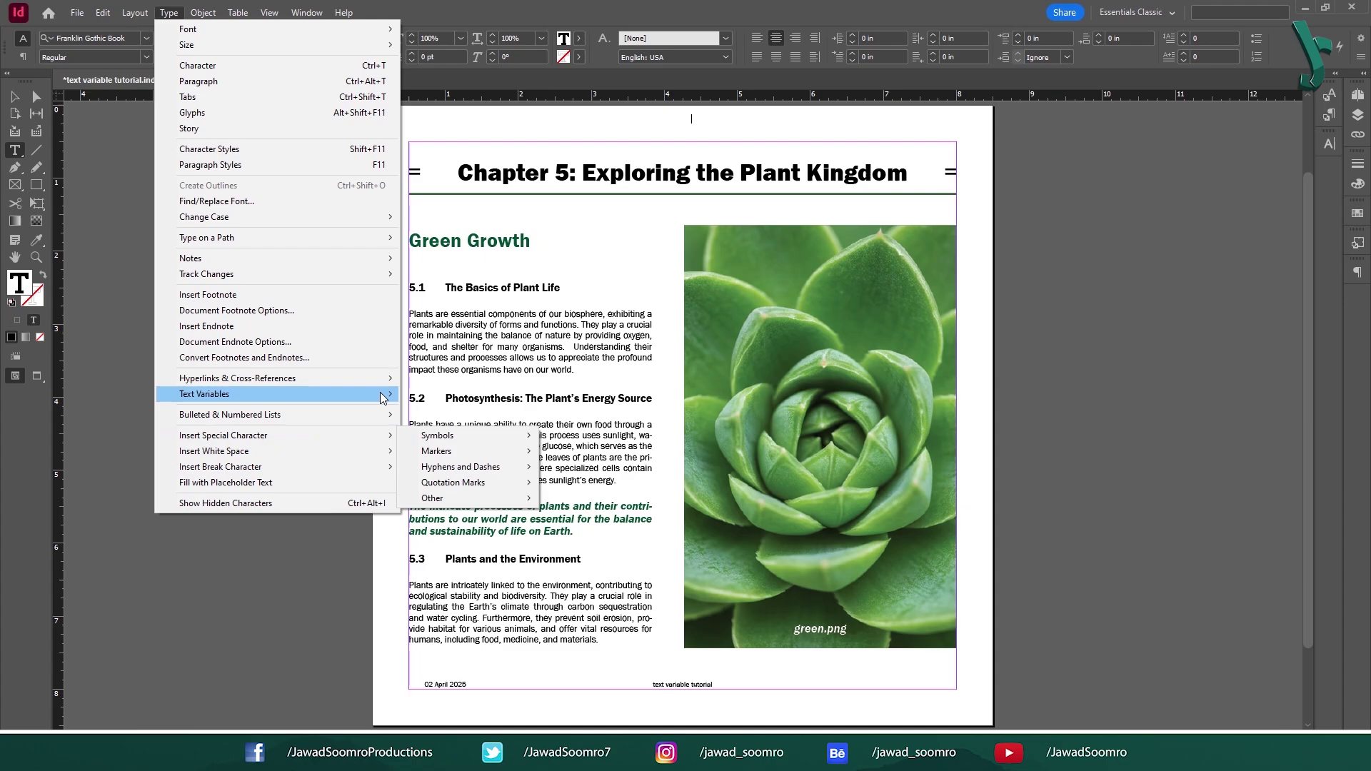
pyautogui.moveTo(483, 411)
pyautogui.click(614, 519)
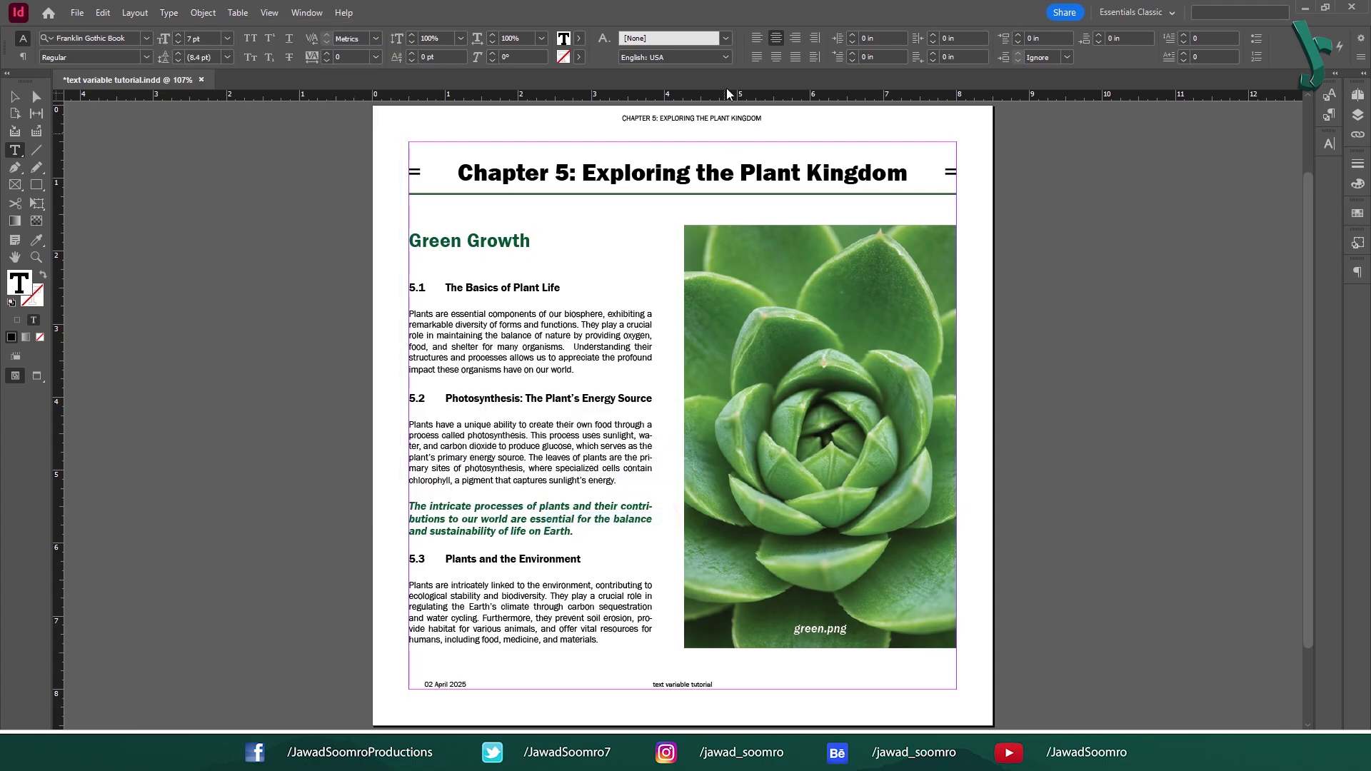
pyautogui.click(17, 100)
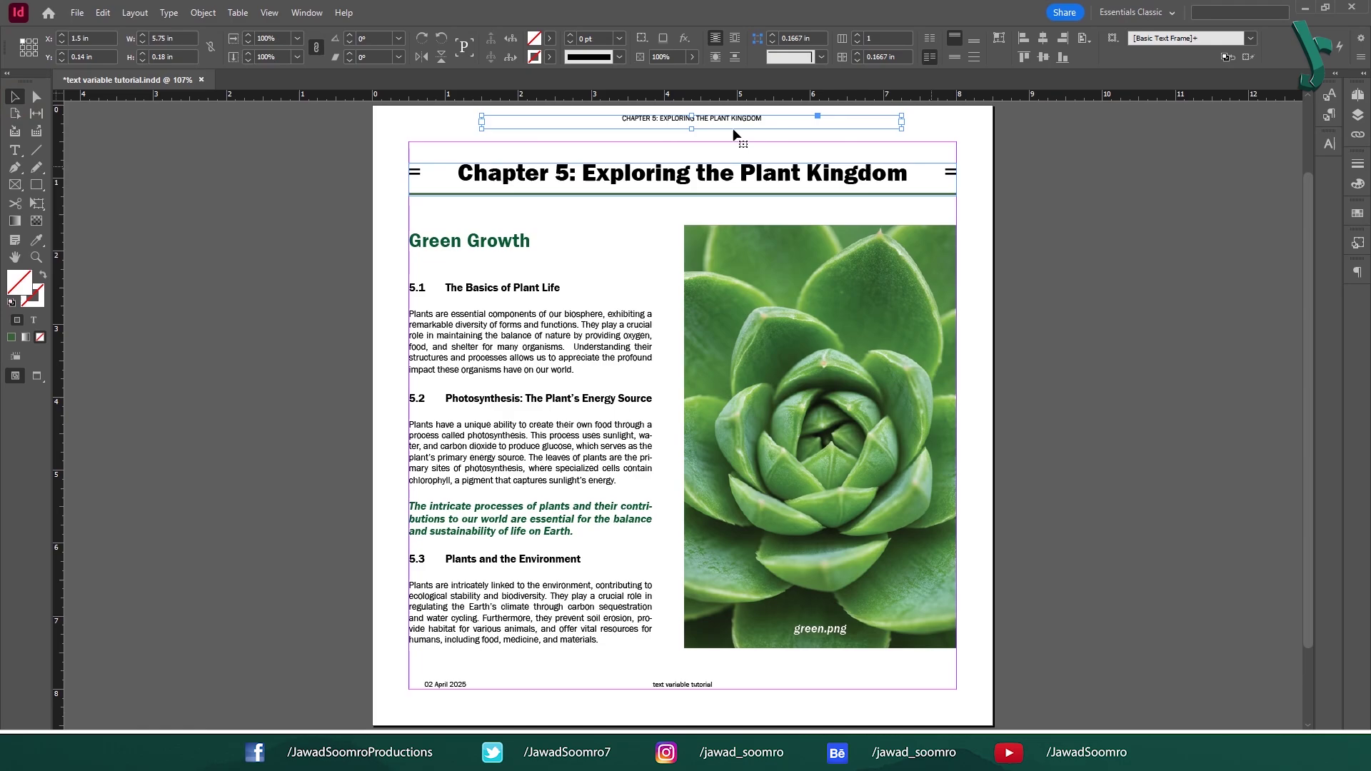
pyautogui.click(730, 120)
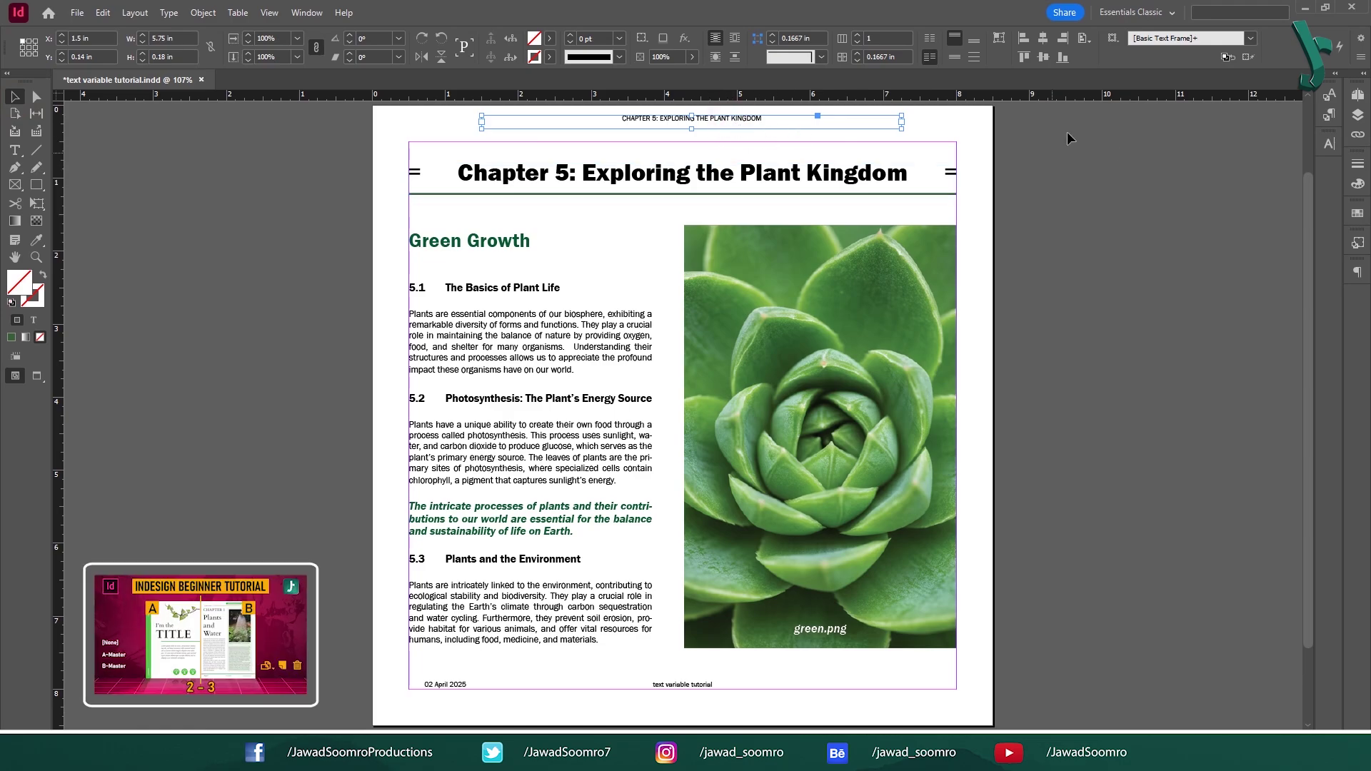
pyautogui.scroll(-1, 1041, 198)
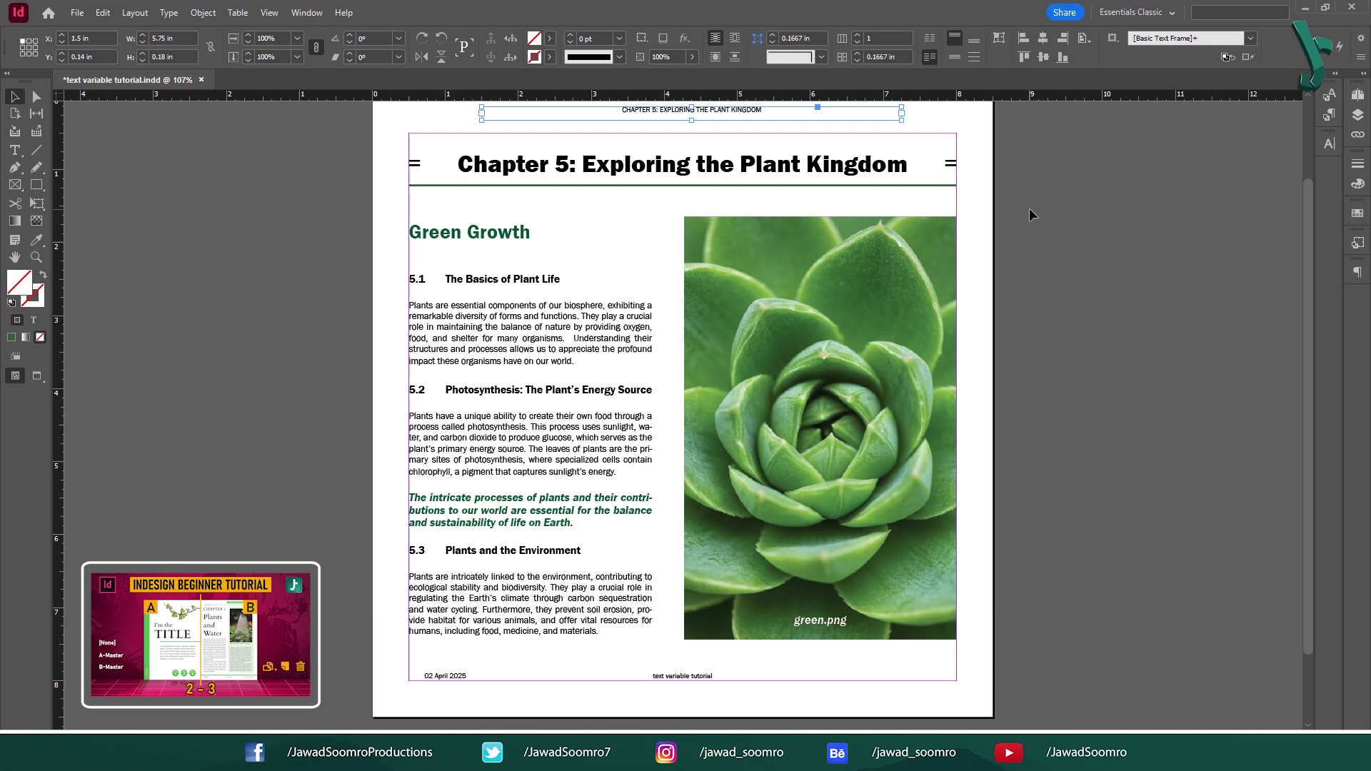
pyautogui.press('Delete')
pyautogui.scroll(1, 1030, 208)
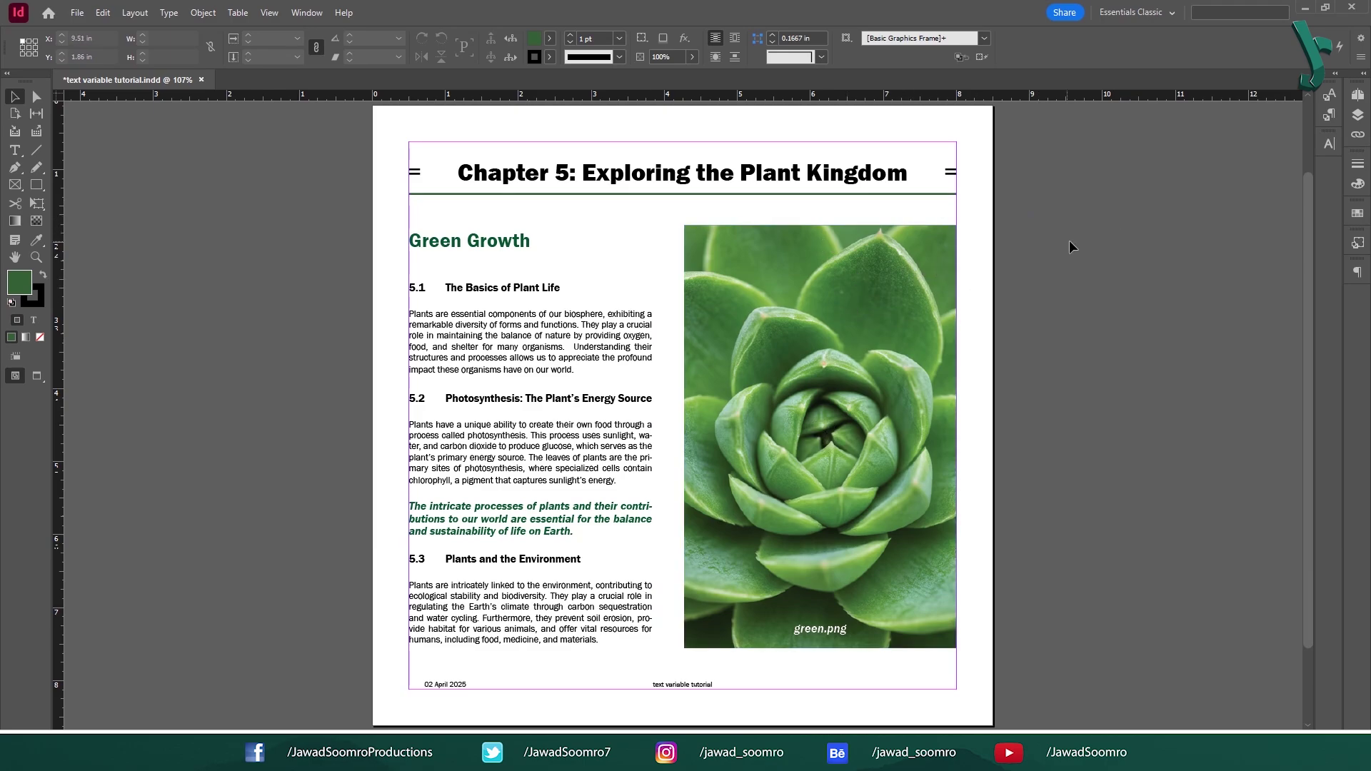
# On the A-Master page, draw a top text frame holding the Running Header variable.
pyautogui.click(290, 14)
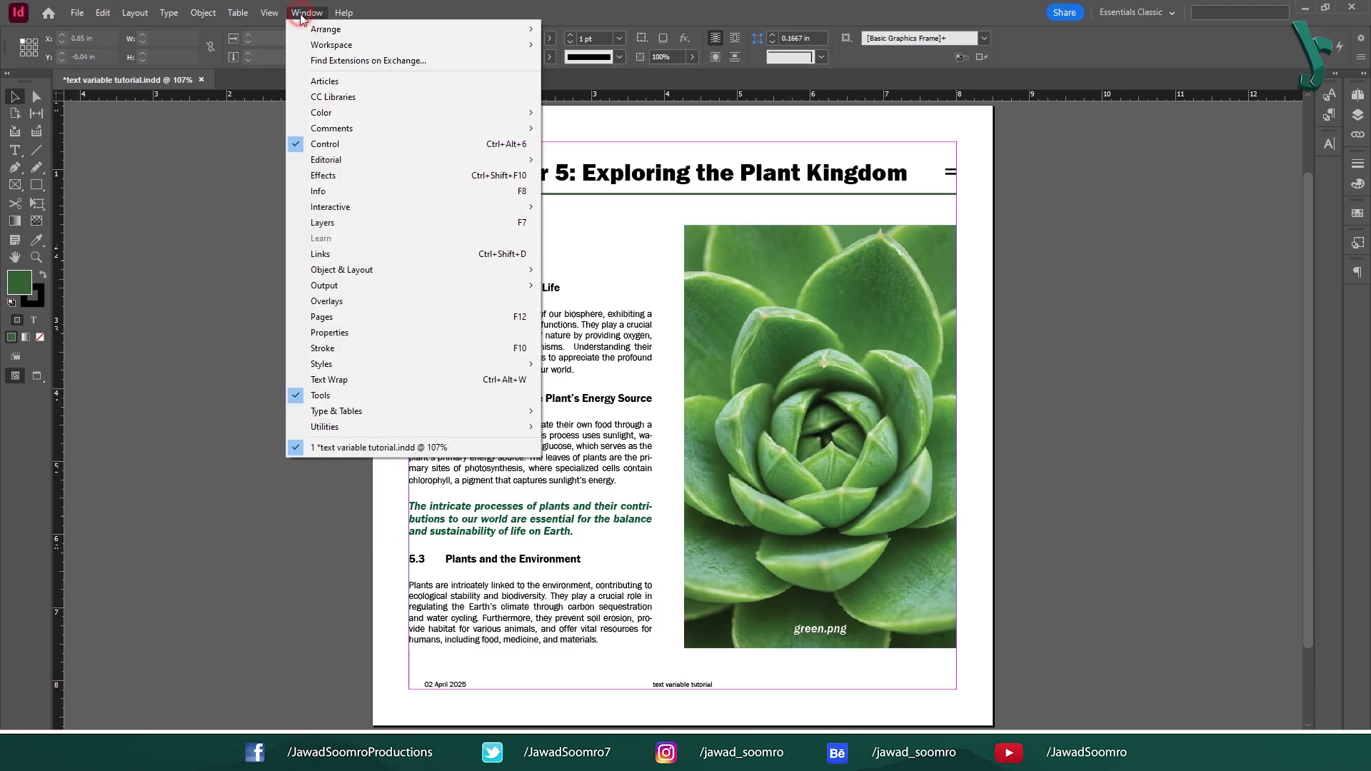
pyautogui.click(525, 325)
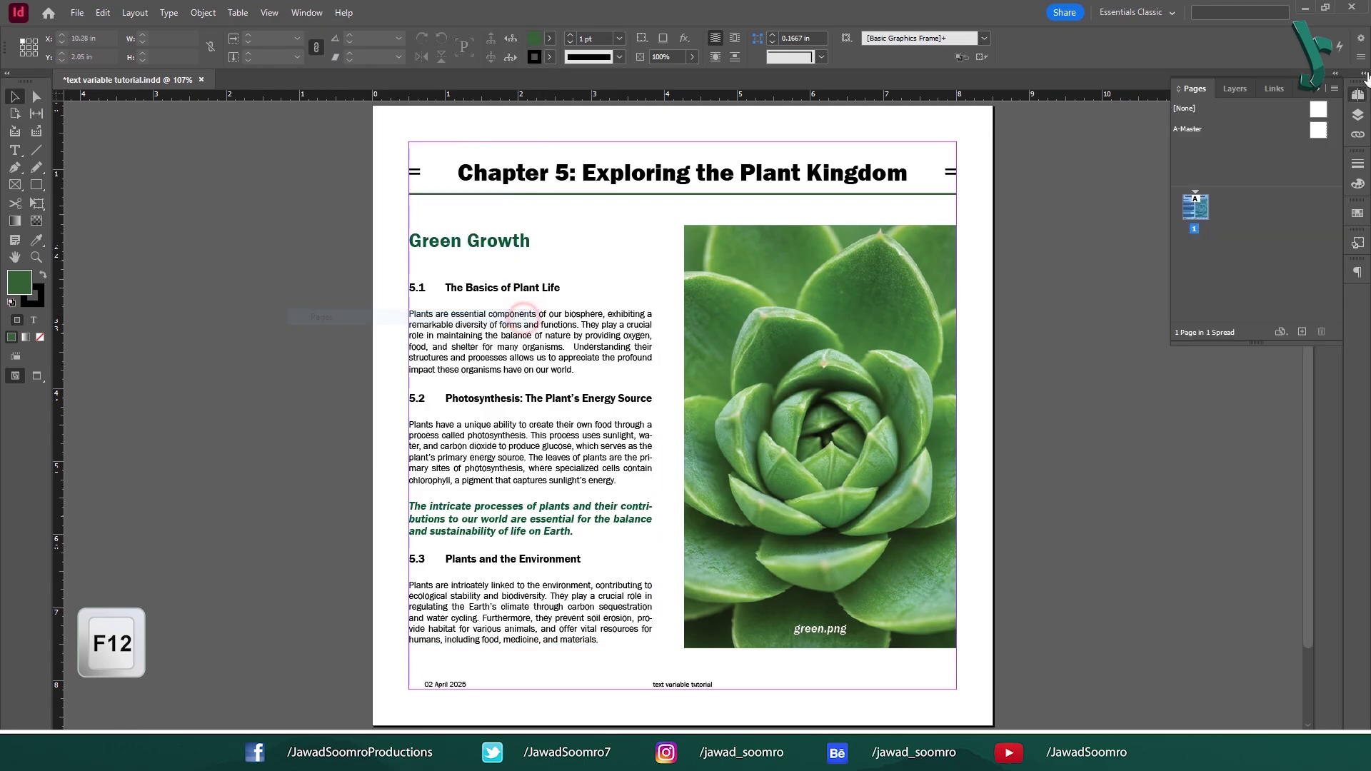
pyautogui.doubleClick(1319, 131)
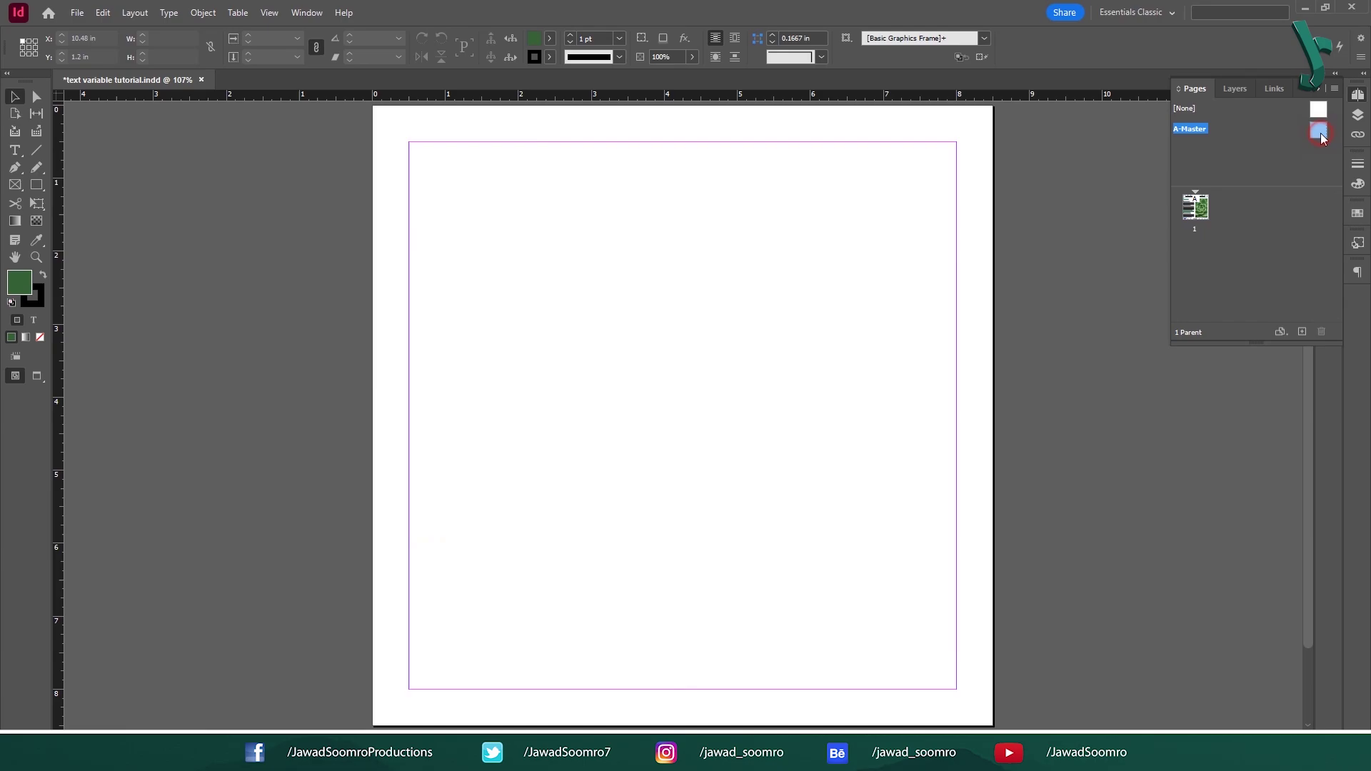
pyautogui.click(14, 150)
pyautogui.moveTo(515, 112); pyautogui.dragTo(946, 130)
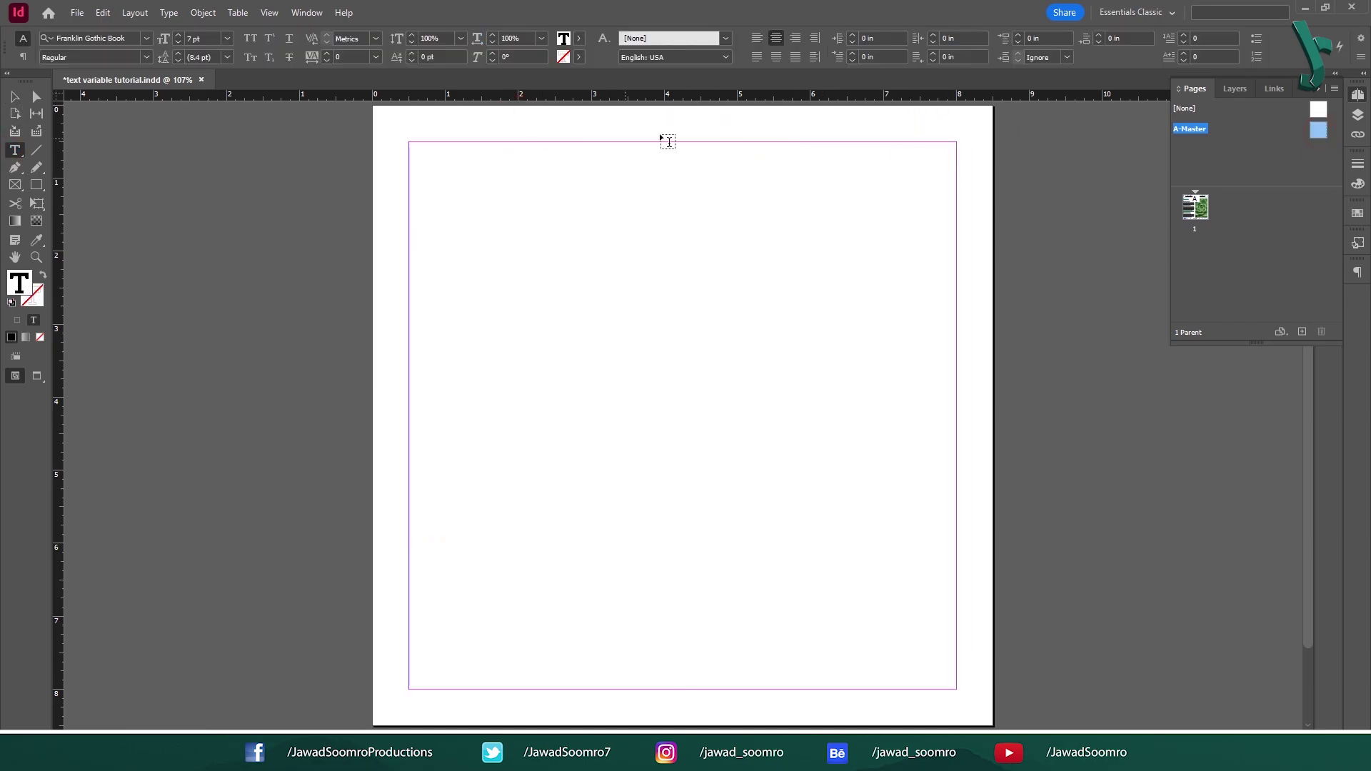
pyautogui.click(166, 12)
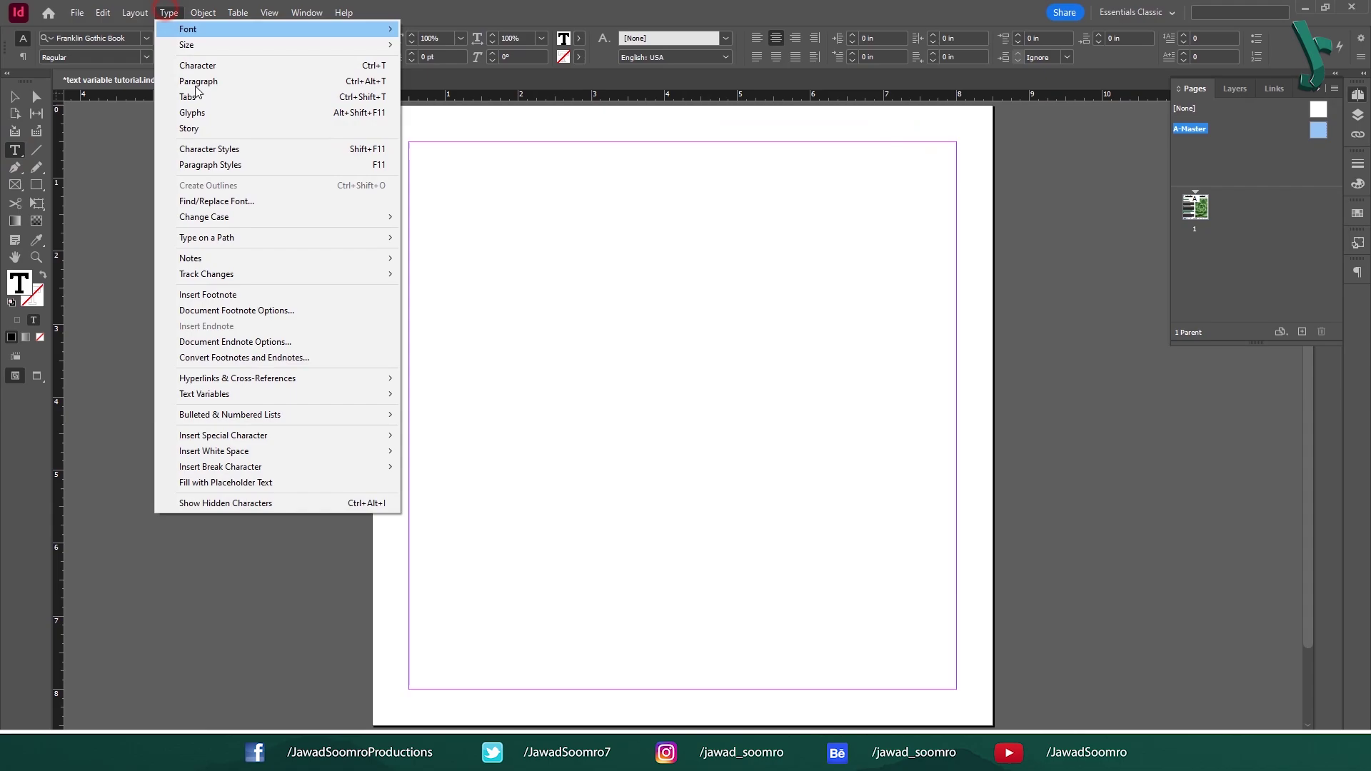
pyautogui.click(334, 394)
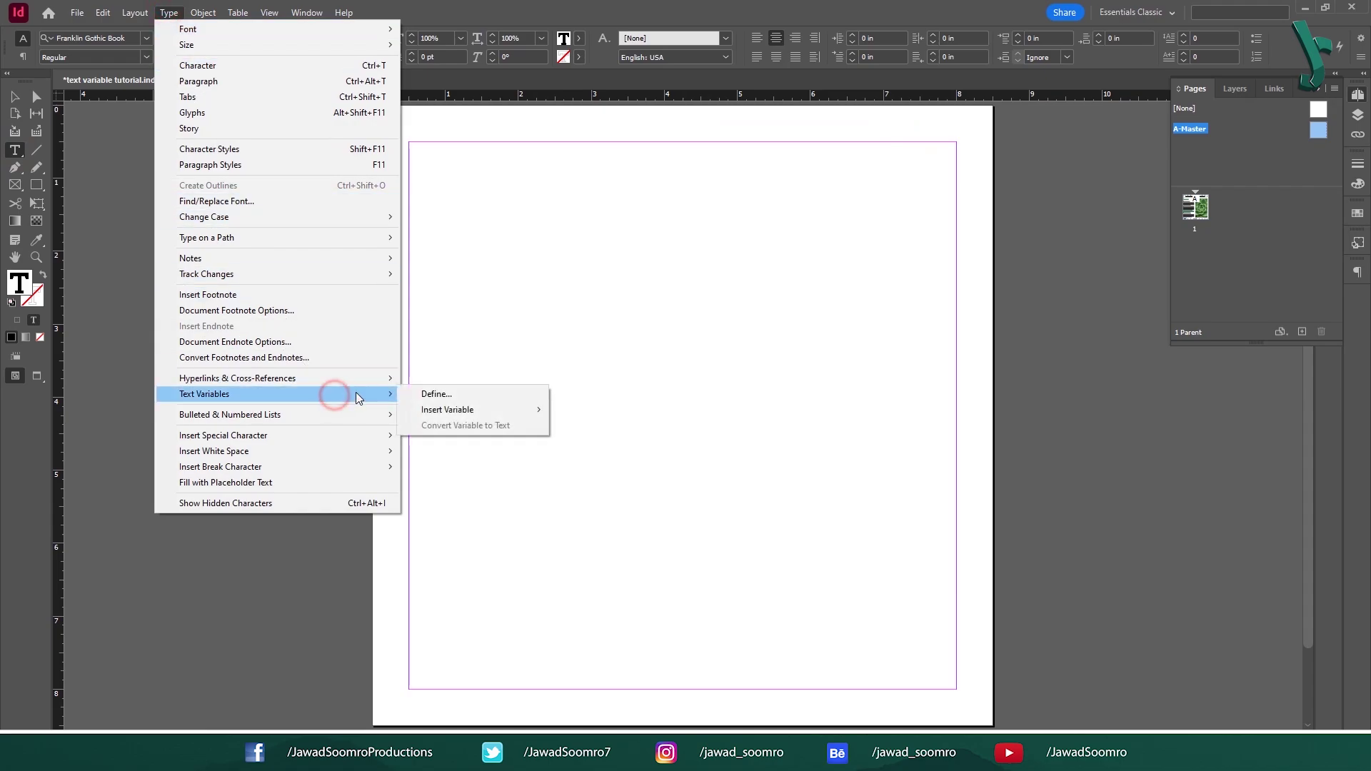
pyautogui.click(499, 410)
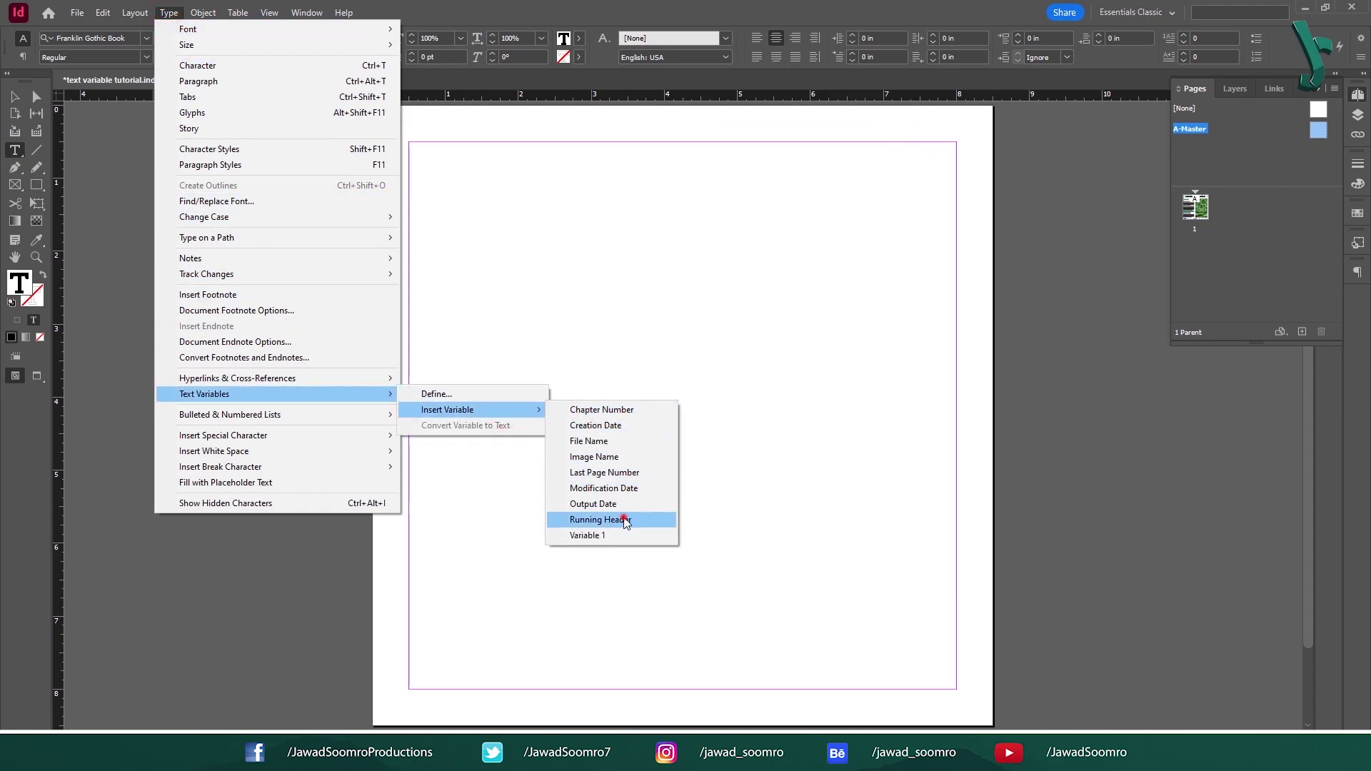
pyautogui.click(625, 521)
# Centre the running header frame horizontally, nudge it down, and select its text.
pyautogui.click(15, 98)
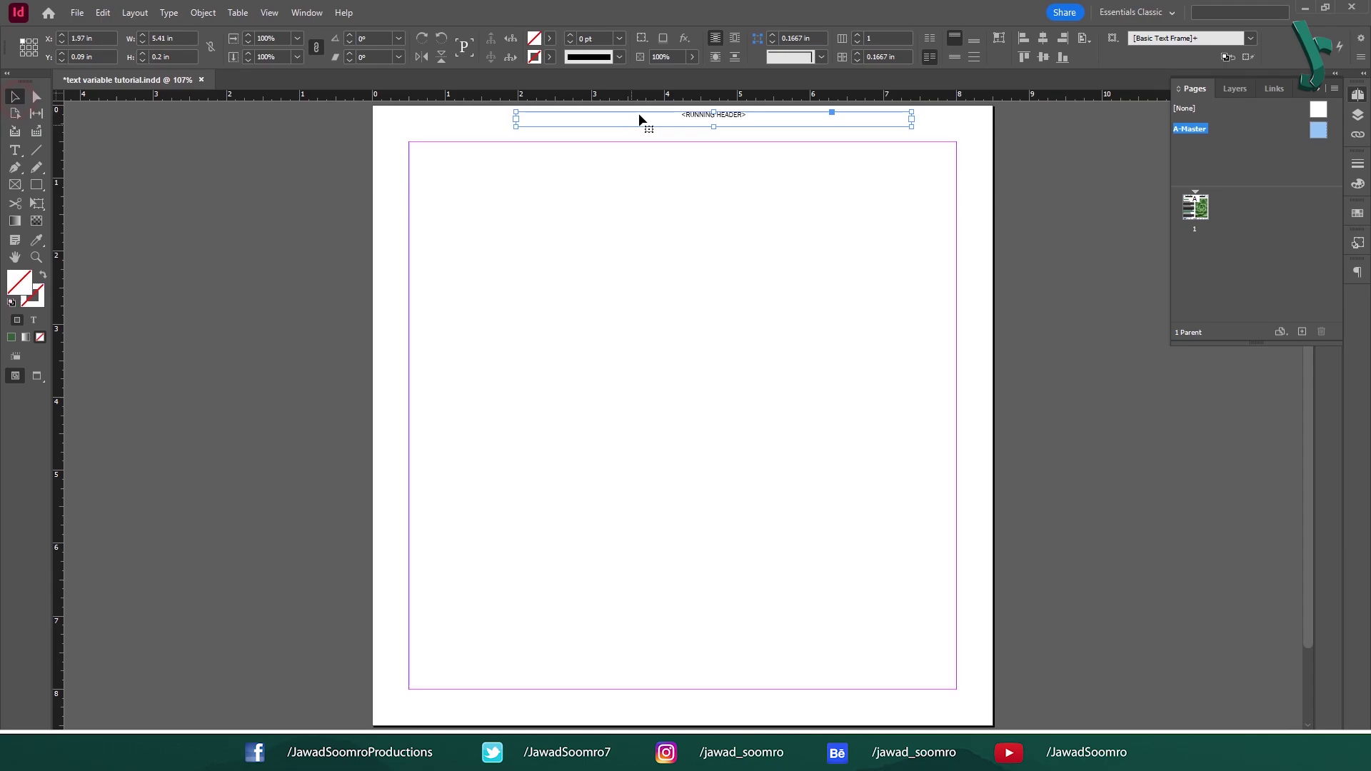
pyautogui.click(1043, 41)
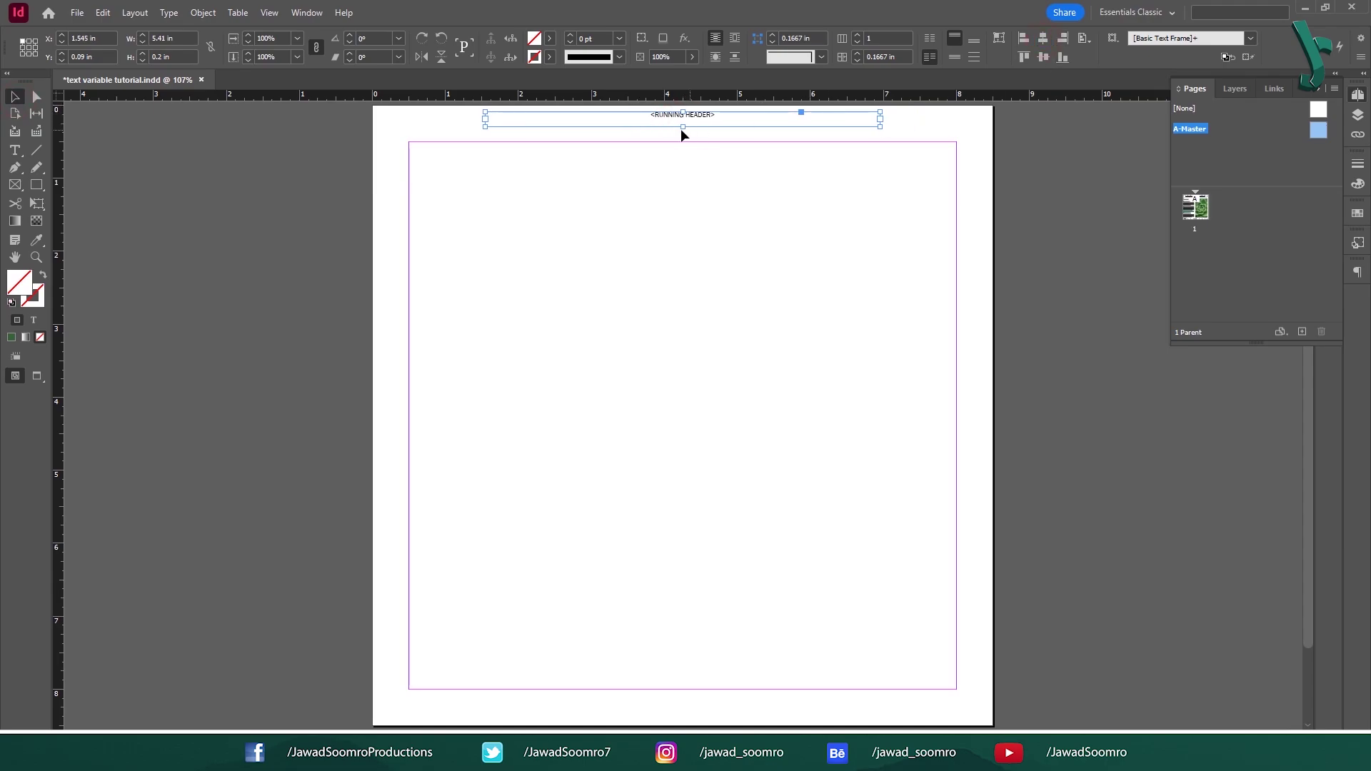
pyautogui.moveTo(736, 114); pyautogui.dragTo(760, 127)
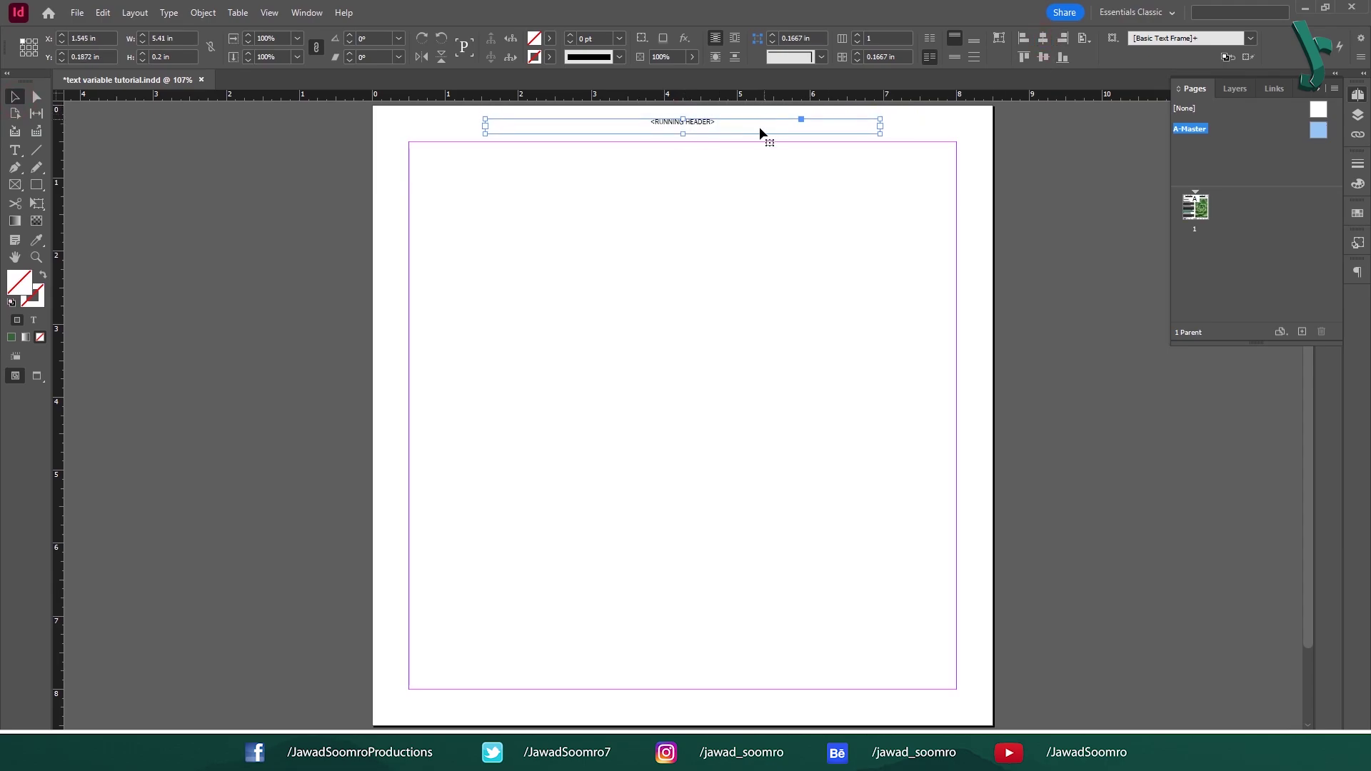
pyautogui.doubleClick(705, 123)
pyautogui.click(170, 13)
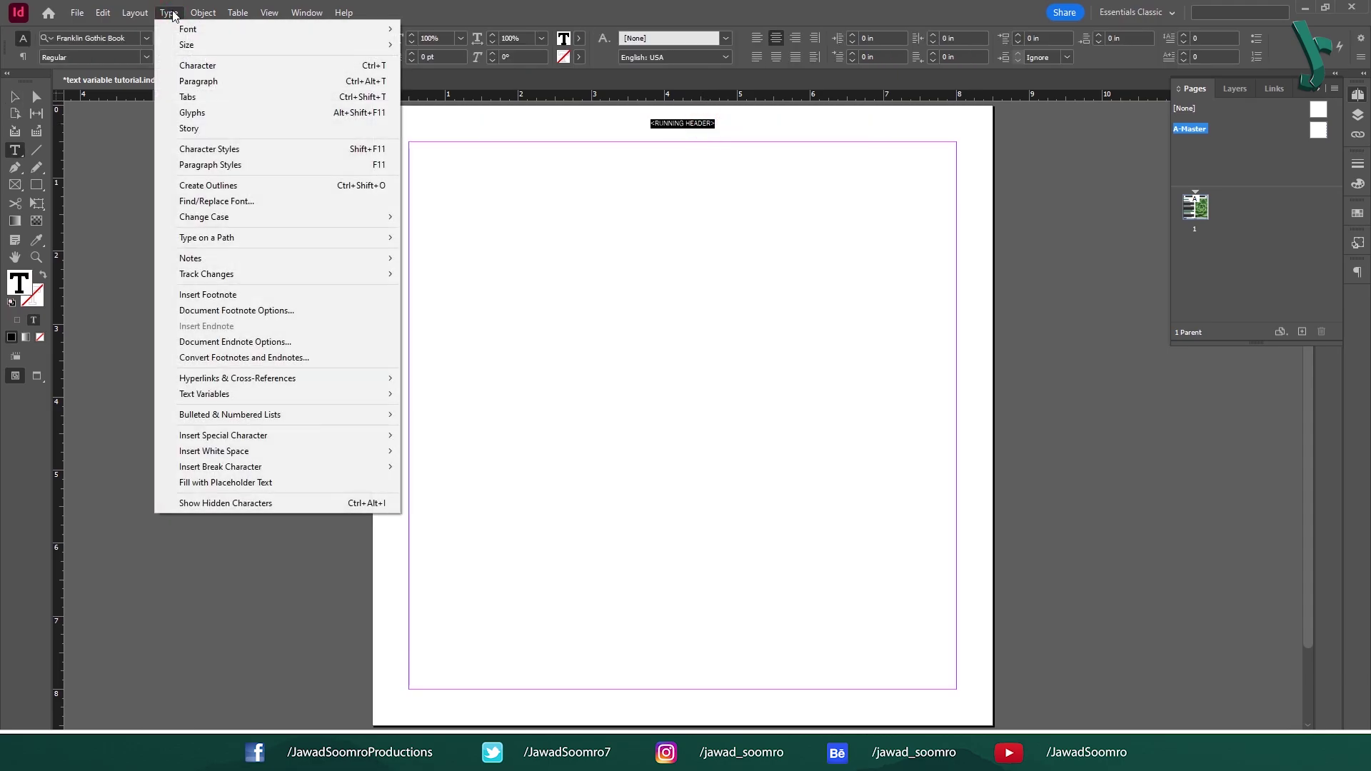
pyautogui.moveTo(356, 394)
pyautogui.click(444, 392)
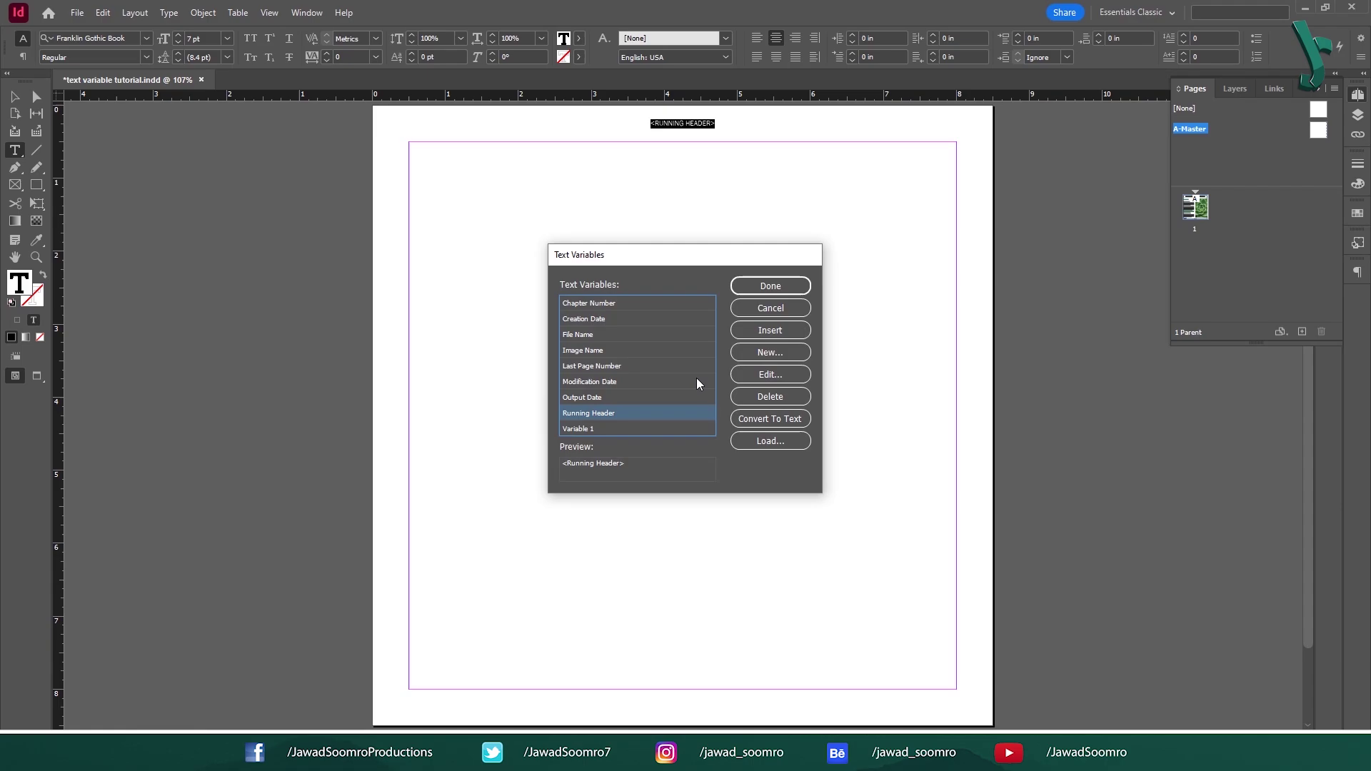
pyautogui.click(781, 374)
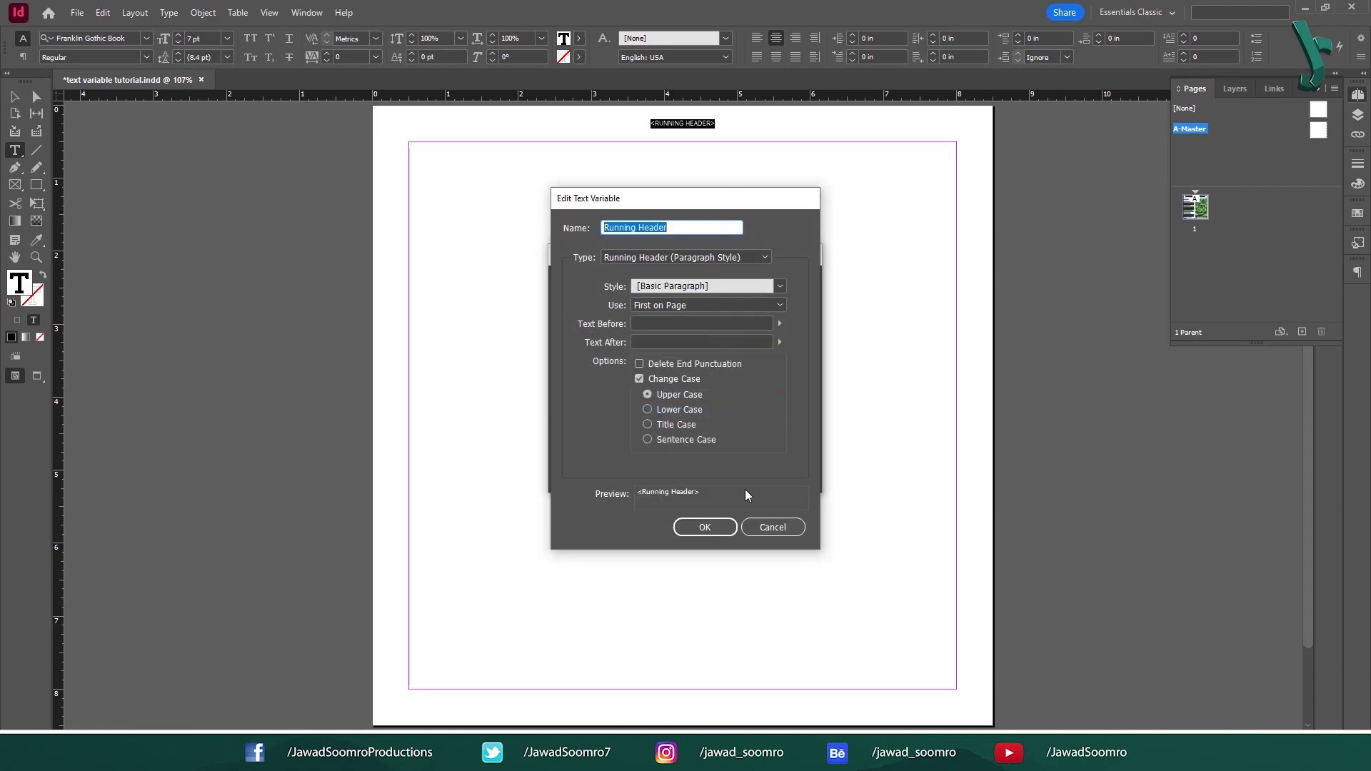
pyautogui.click(705, 527)
pyautogui.click(775, 287)
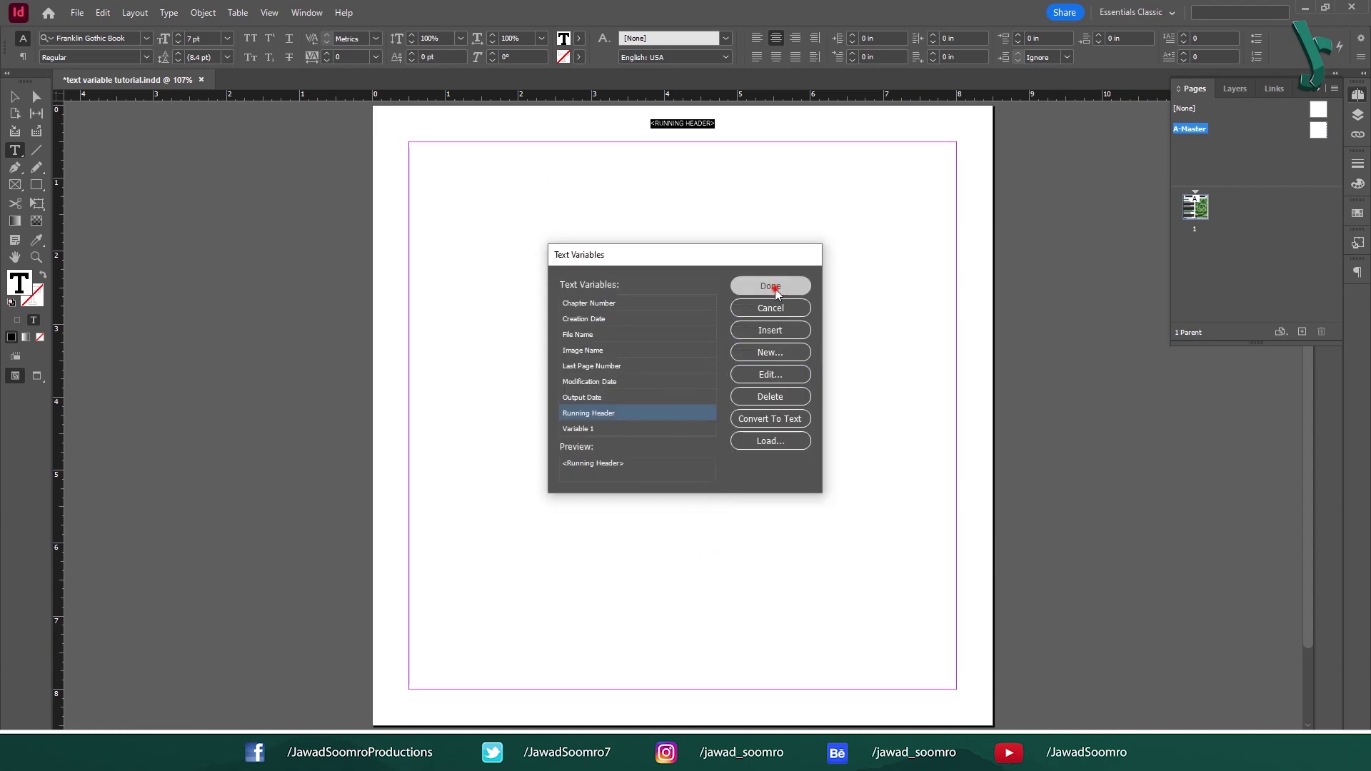
pyautogui.click(14, 98)
pyautogui.click(1035, 149)
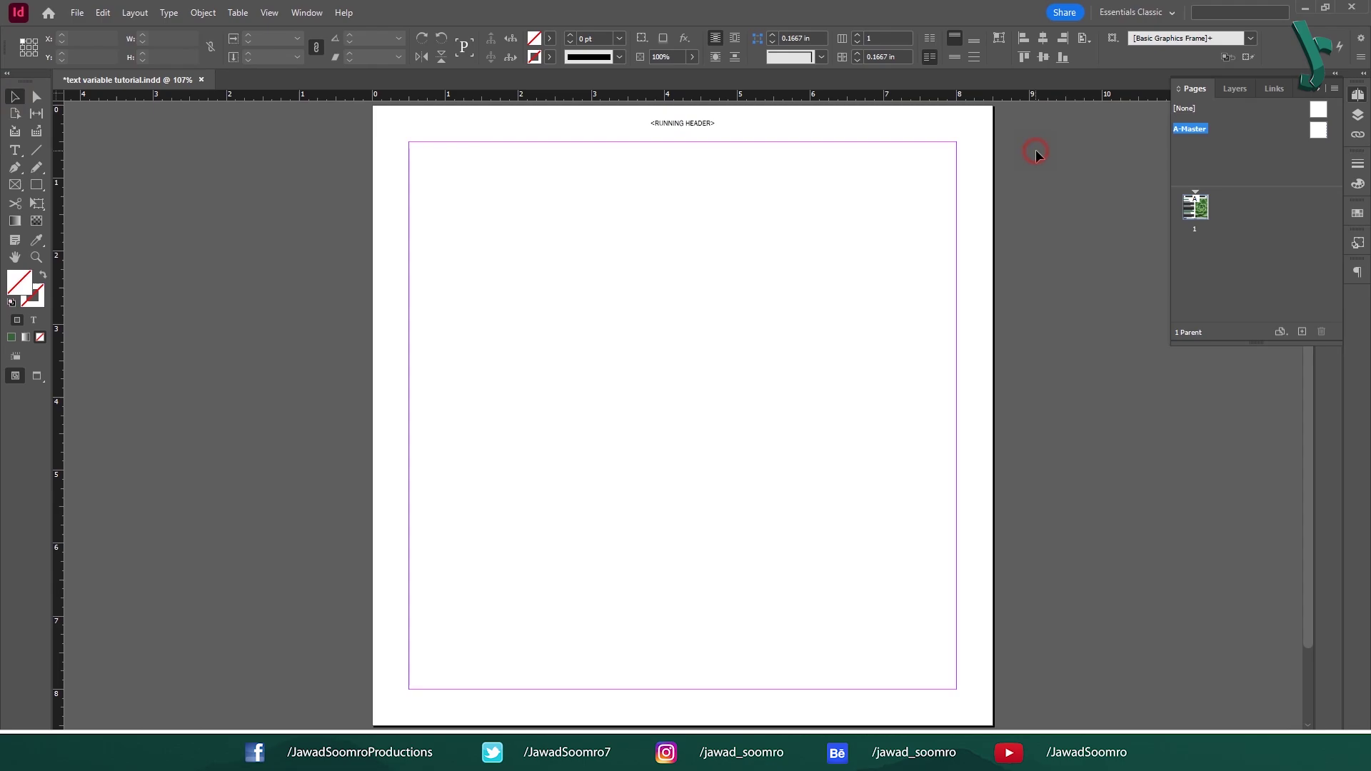
# Apply the A-Master parent to page 1 and add four new pages.
pyautogui.doubleClick(1194, 207)
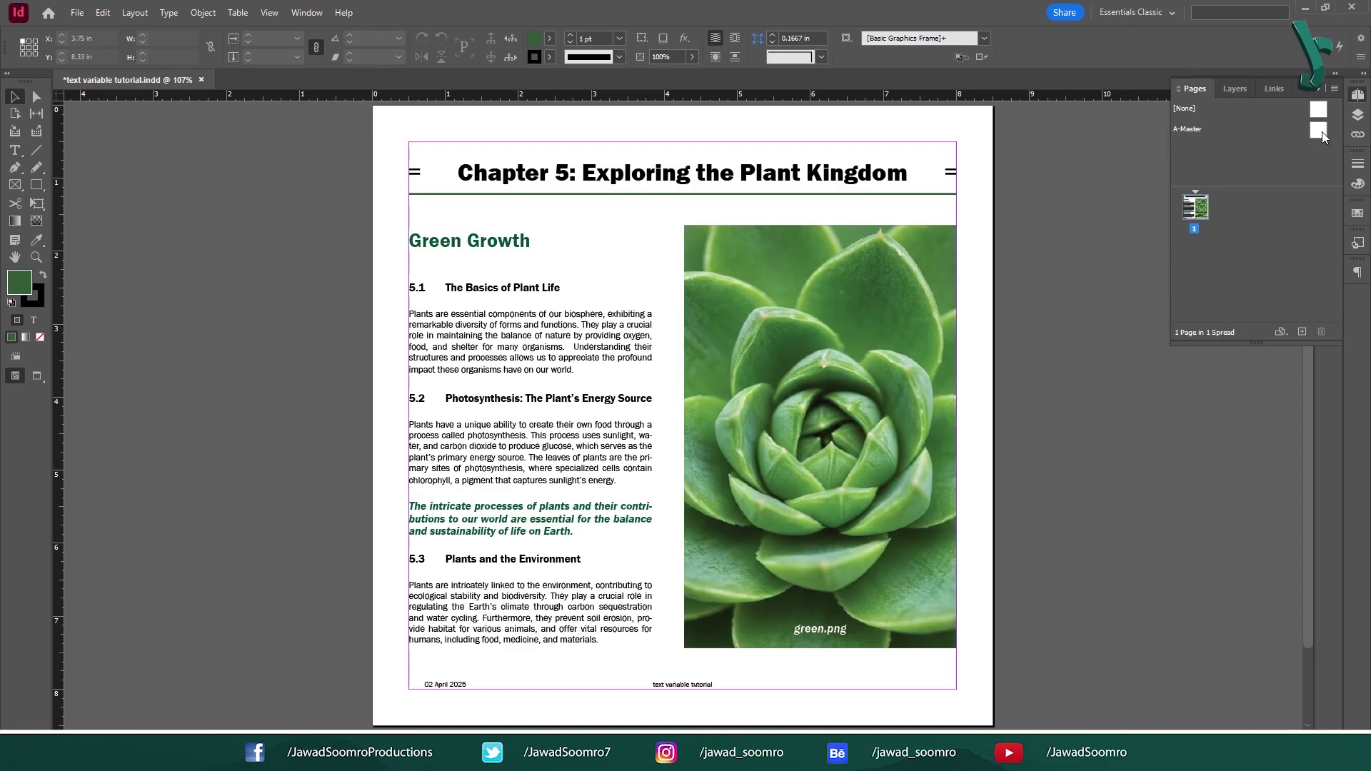
pyautogui.moveTo(1322, 131); pyautogui.dragTo(1194, 207)
pyautogui.click(1302, 332)
pyautogui.click(1302, 332)
pyautogui.click(1302, 332)
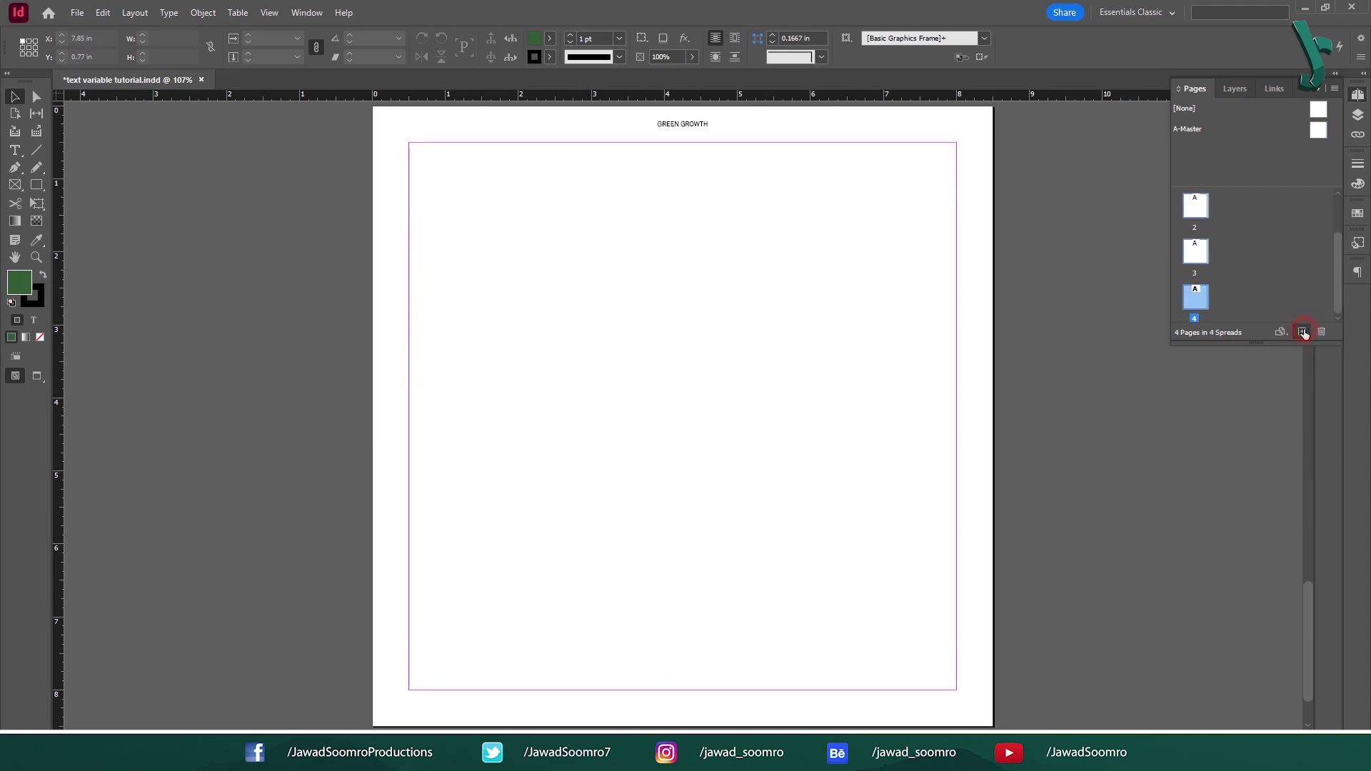
pyautogui.click(1302, 332)
# Scroll back to page 1, select its footer frame, and revisit A-Master before returning to page 1.
pyautogui.scroll(3, 685, 423)
pyautogui.scroll(-3, 667, 392)
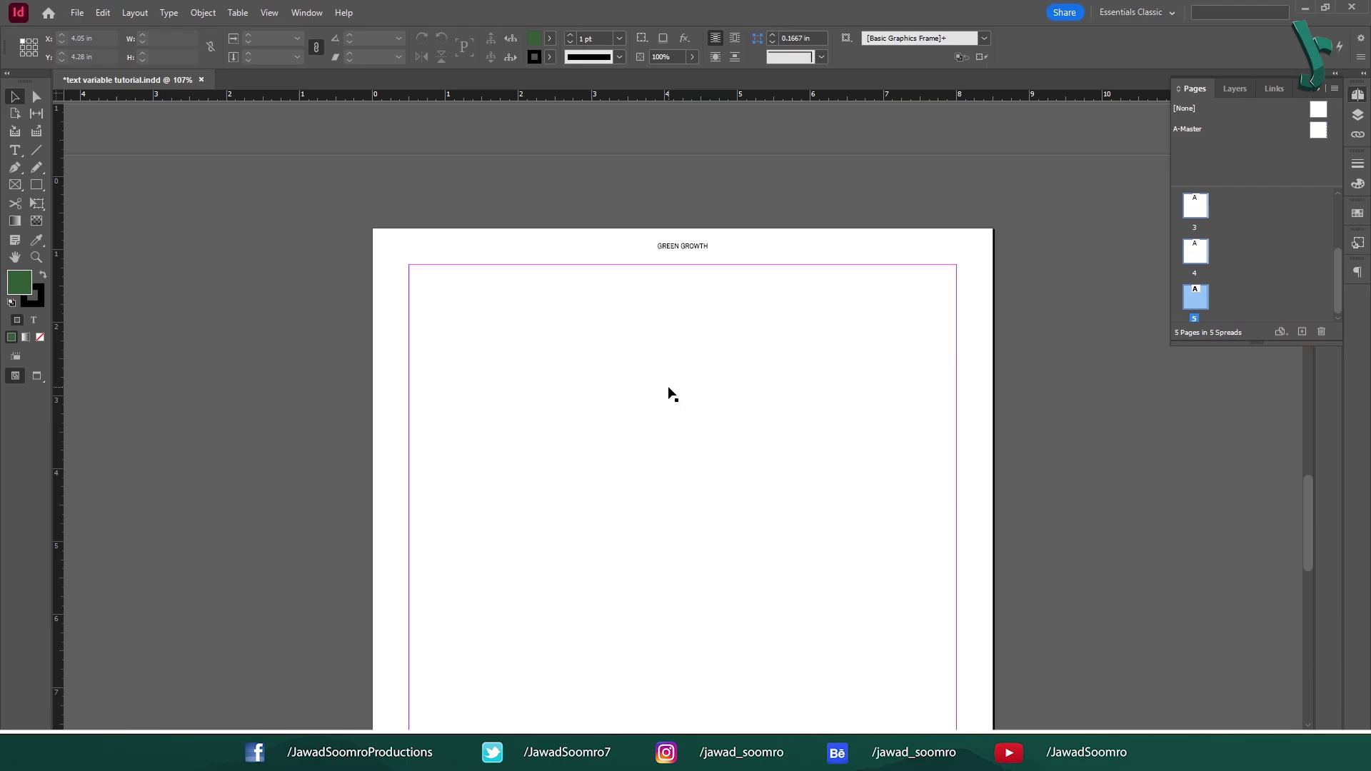
pyautogui.scroll(6, 714, 266)
pyautogui.scroll(20, 660, 360)
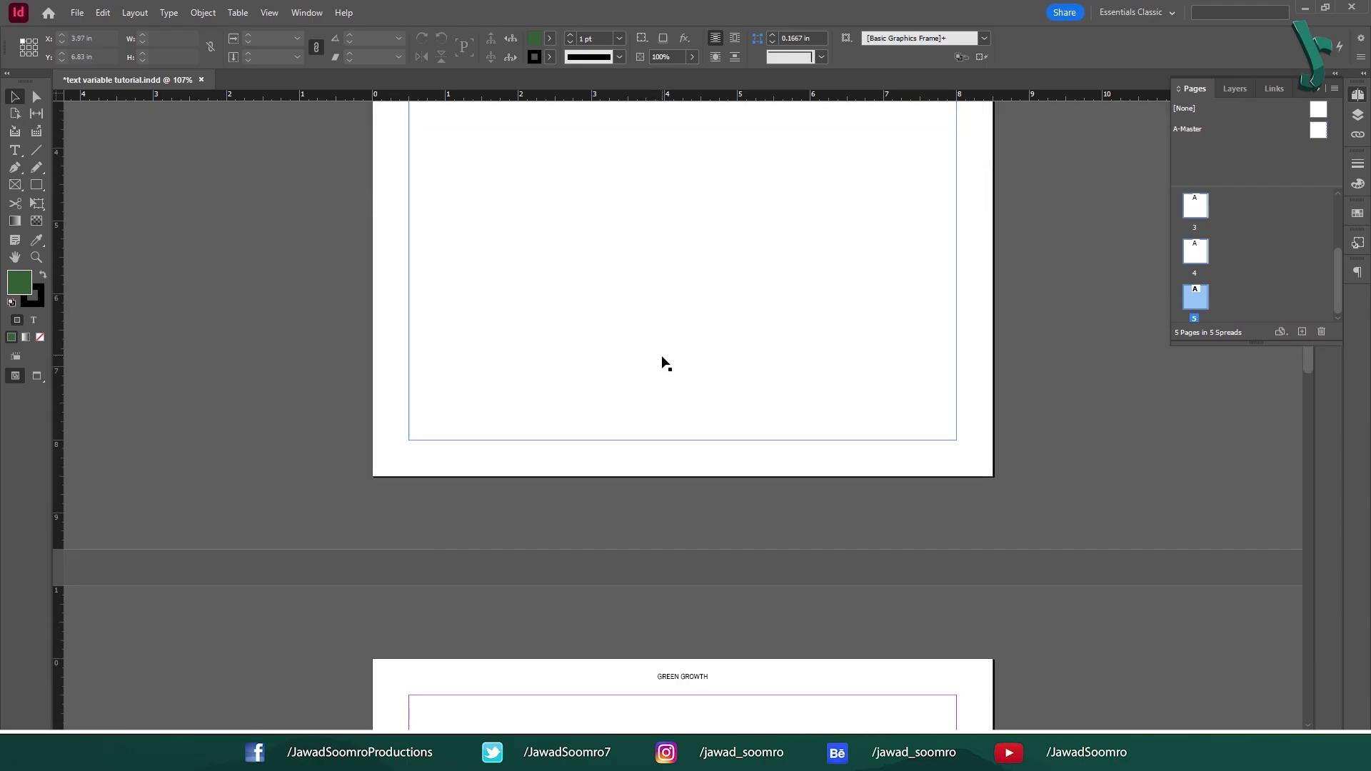
pyautogui.scroll(3, 670, 362)
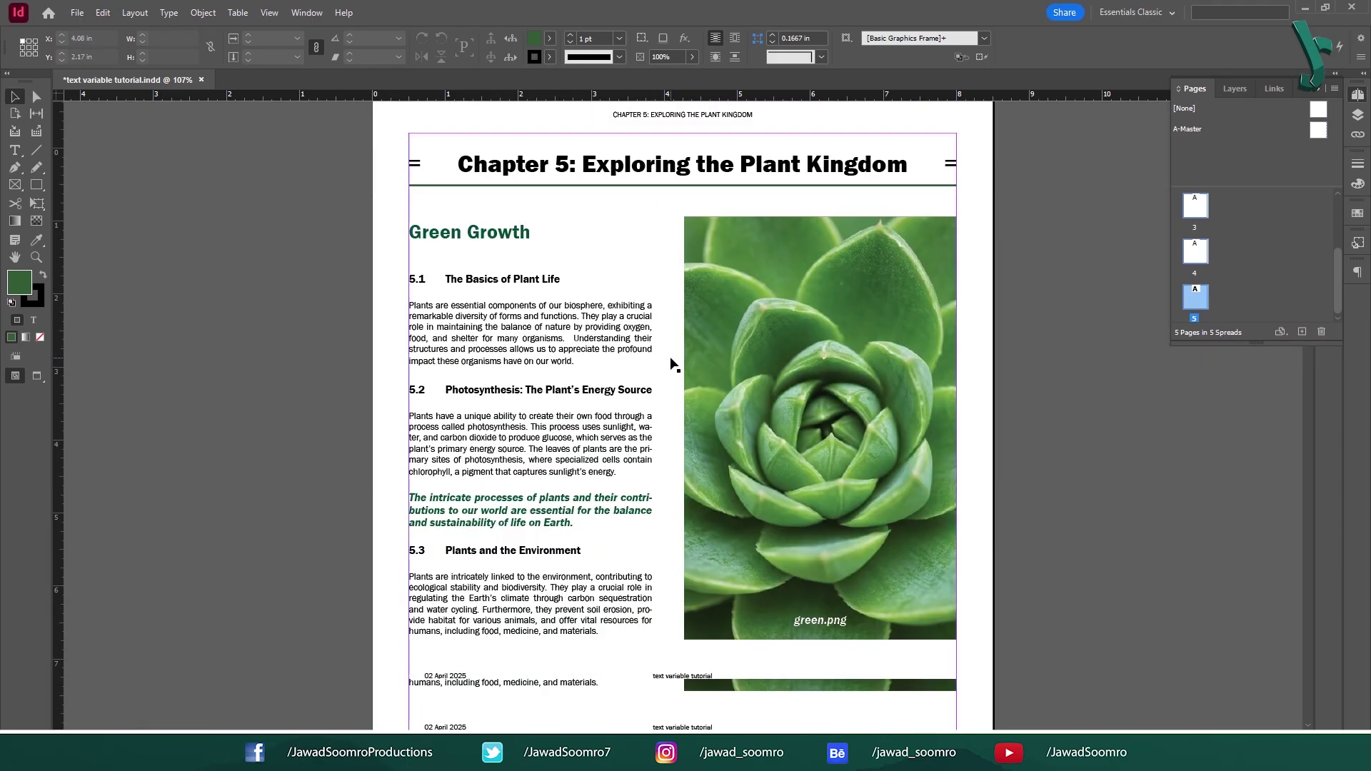
pyautogui.click(696, 677)
pyautogui.click(1318, 131)
pyautogui.doubleClick(1318, 131)
pyautogui.doubleClick(1196, 209)
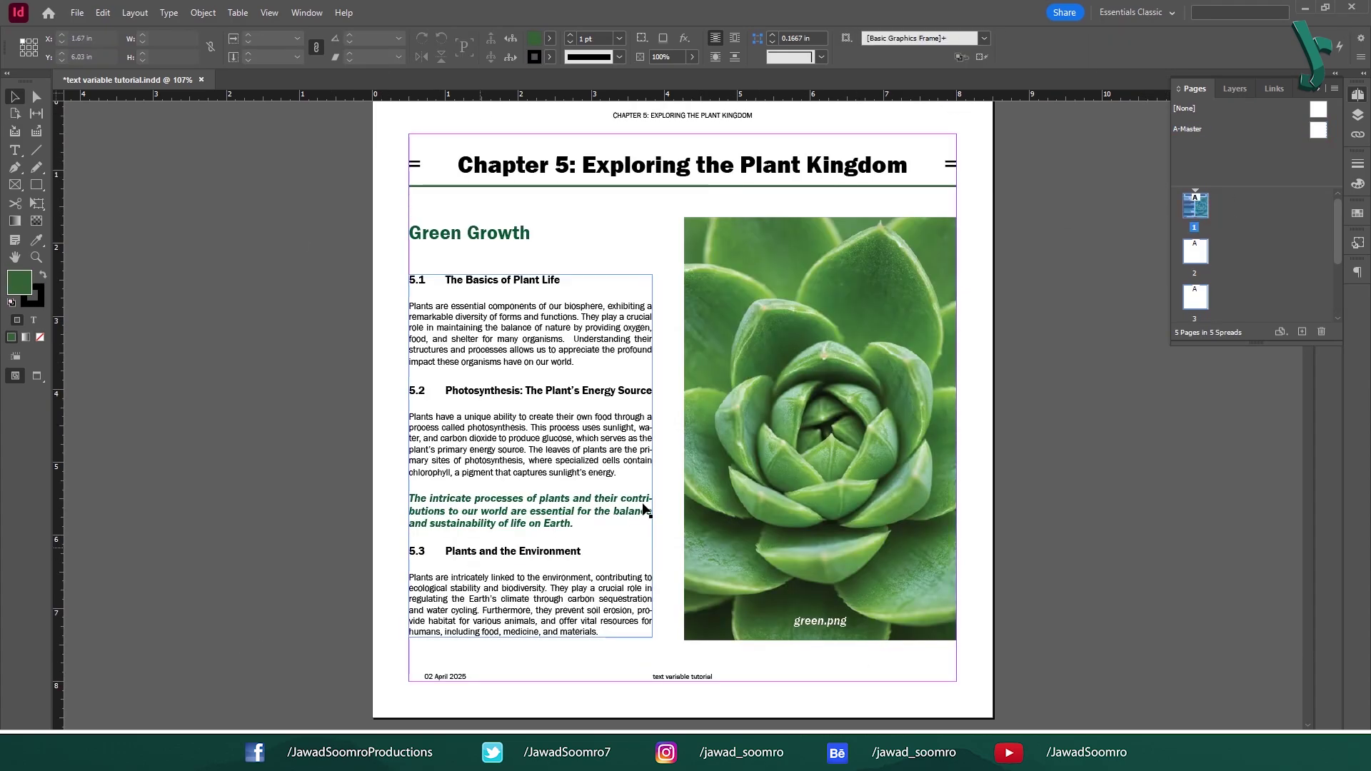
# Insert an Image Name variable below the photo and apply the Image name paragraph style.
pyautogui.press('t')
pyautogui.click(795, 660)
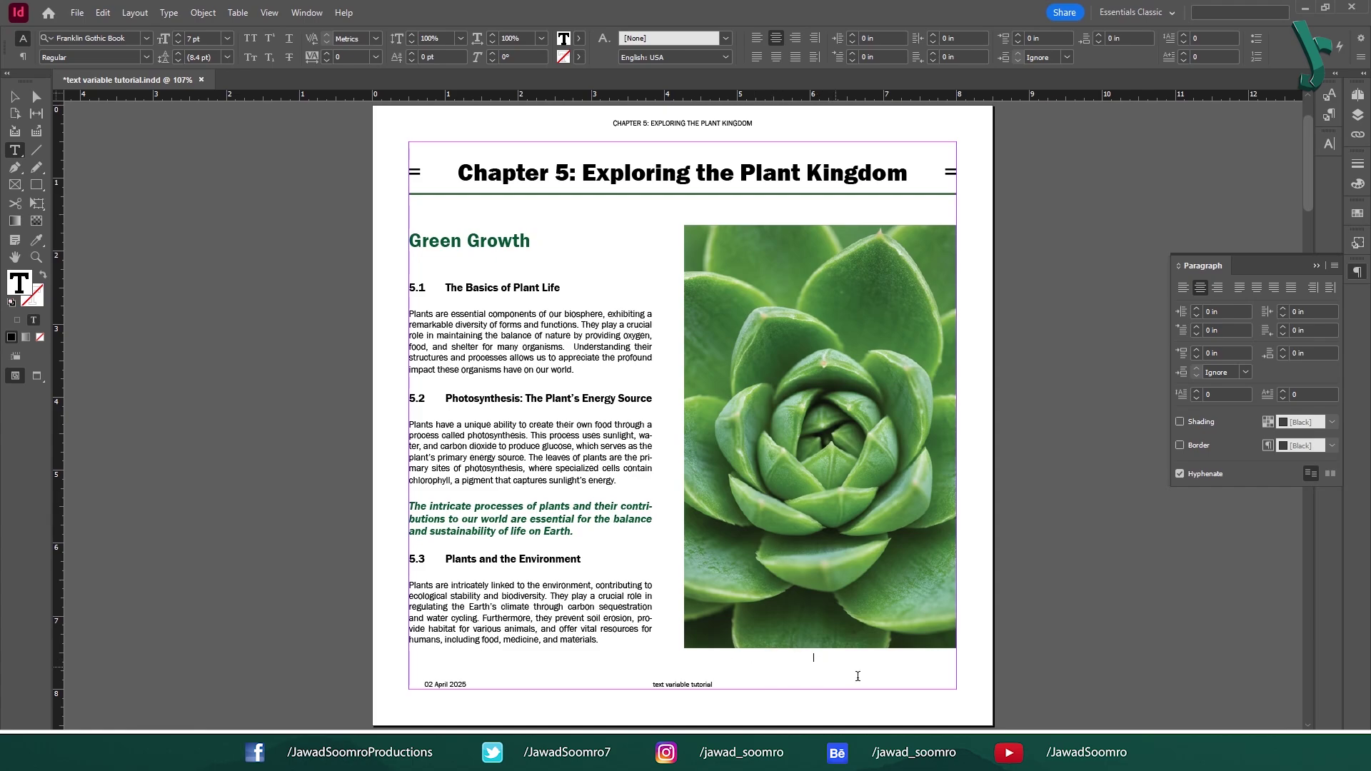
pyautogui.click(173, 10)
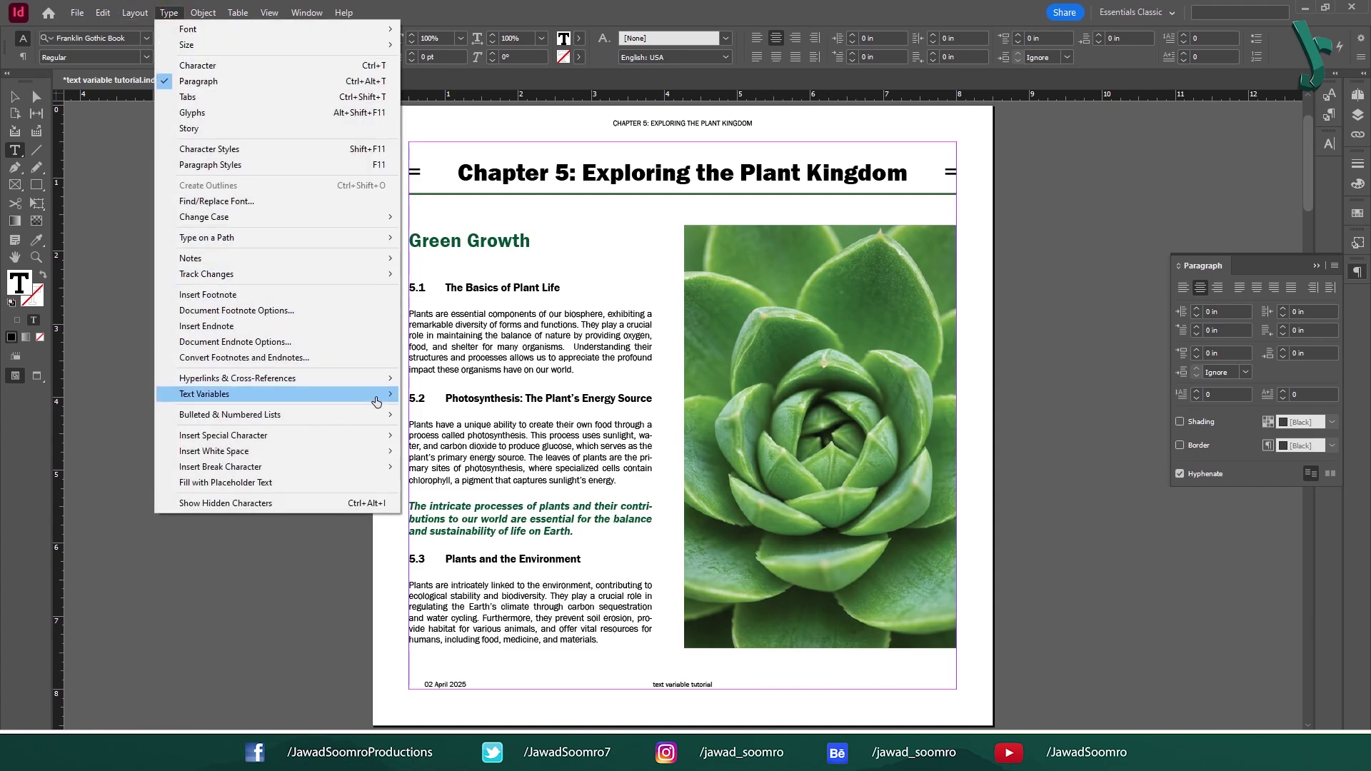
pyautogui.moveTo(375, 401)
pyautogui.moveTo(523, 415)
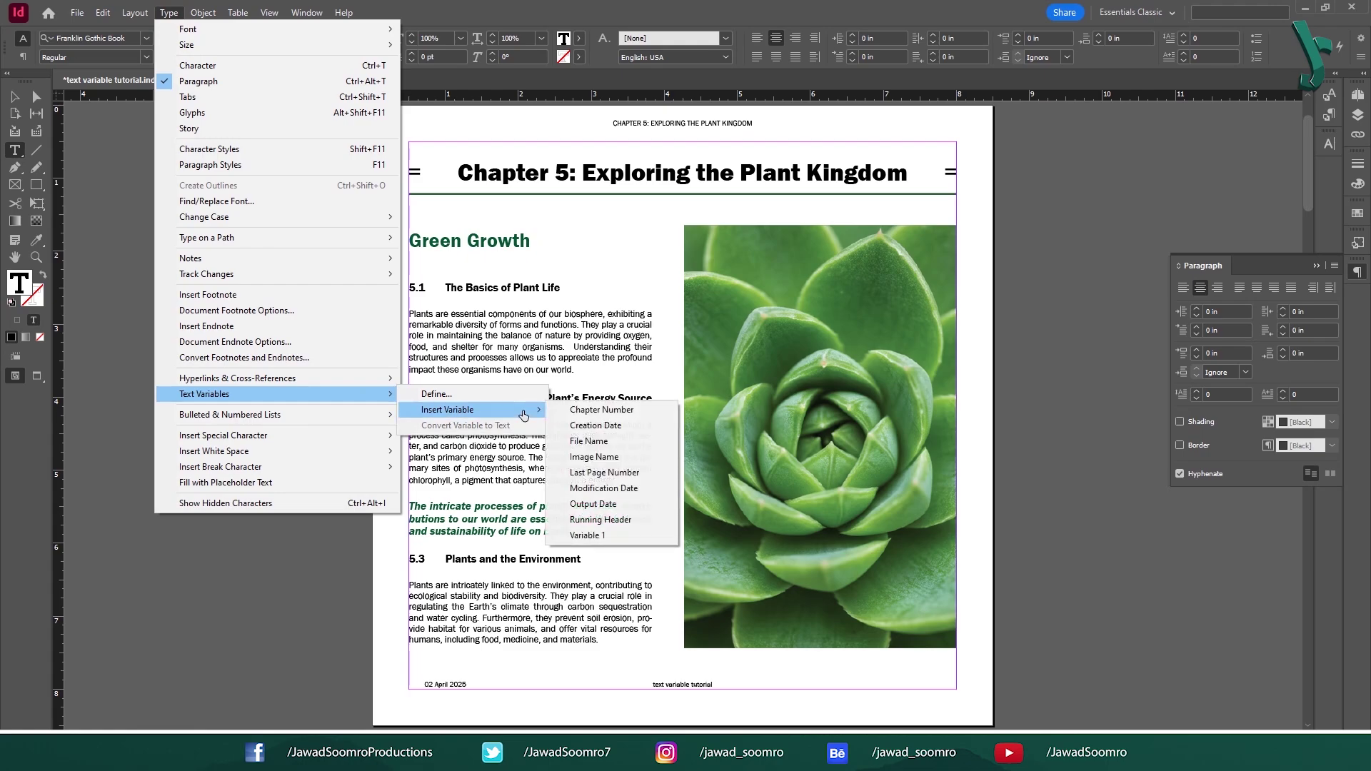
pyautogui.click(636, 457)
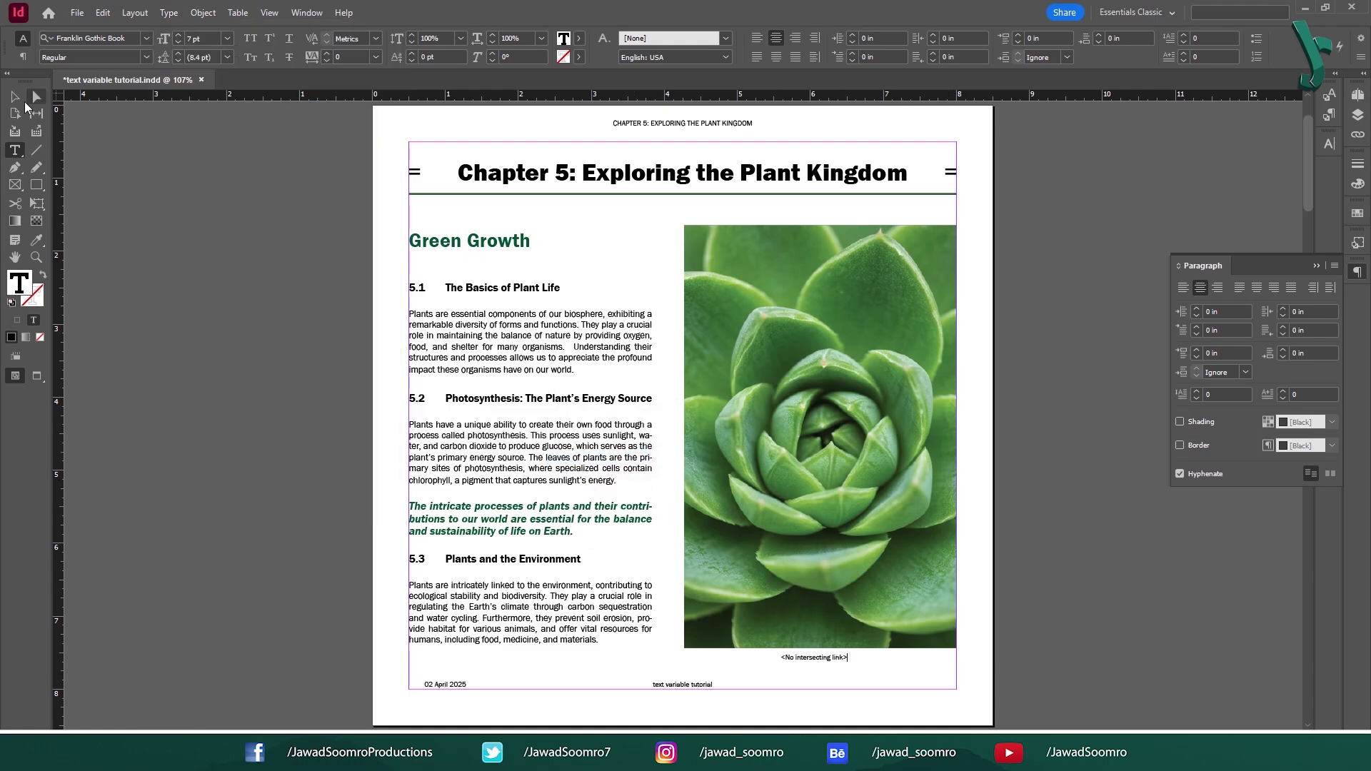
pyautogui.click(14, 97)
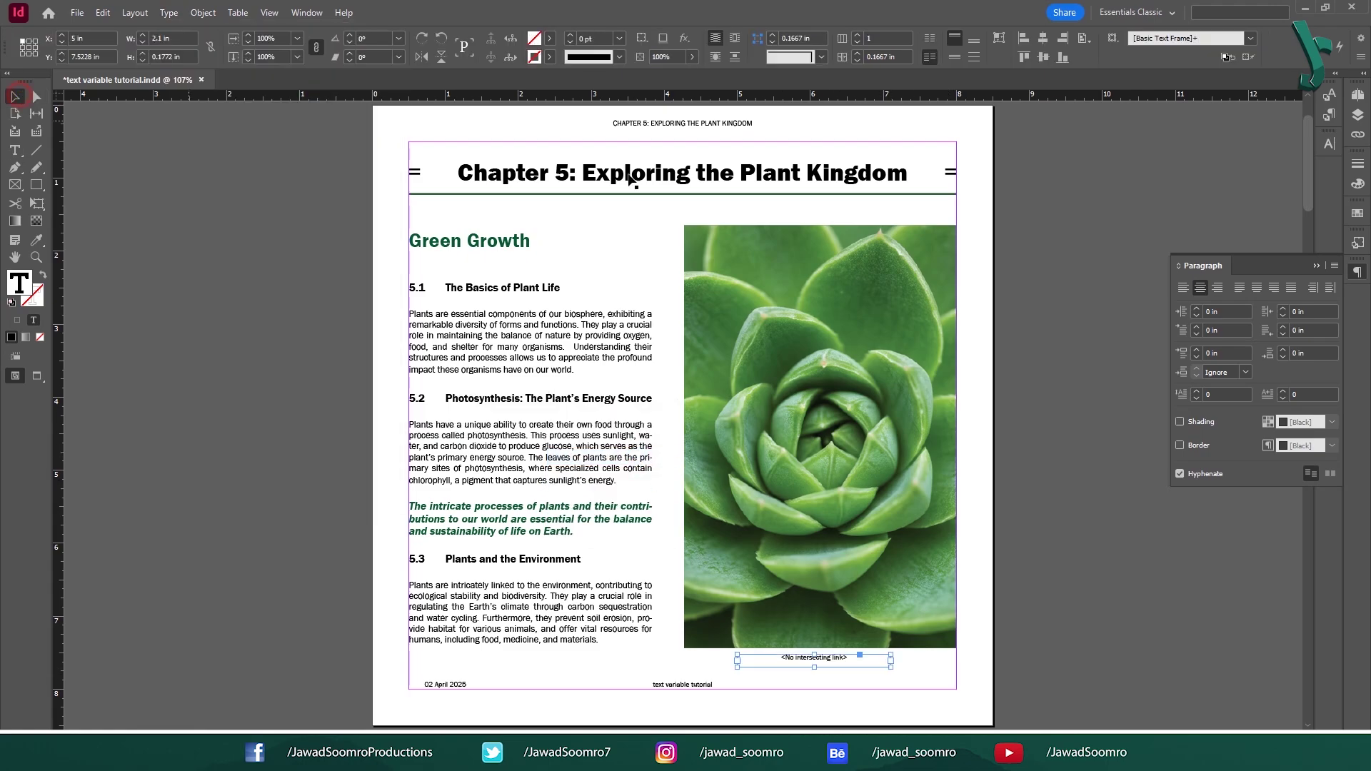
pyautogui.click(1330, 116)
pyautogui.click(1201, 189)
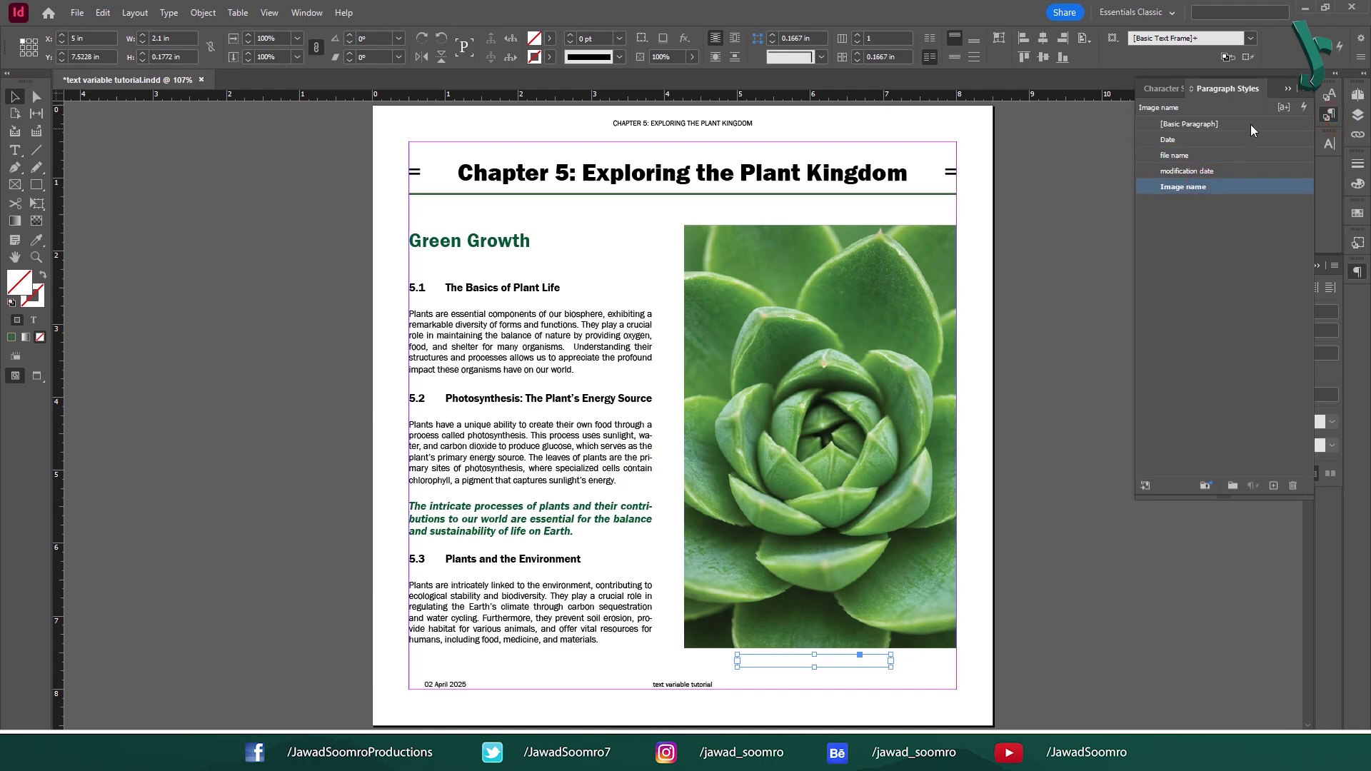
pyautogui.click(1289, 89)
# Position the green.png caption on the photo's bottom edge and shift the footer file-name frame right.
pyautogui.moveTo(820, 664); pyautogui.dragTo(832, 612)
pyautogui.moveTo(980, 618); pyautogui.dragTo(1061, 605)
pyautogui.click(1066, 625)
pyautogui.moveTo(857, 622)
pyautogui.mouseDown()
pyautogui.moveTo(825, 624)
pyautogui.moveTo(837, 629)
pyautogui.mouseUp()
pyautogui.click(1012, 632)
pyautogui.moveTo(691, 684); pyautogui.dragTo(937, 688)
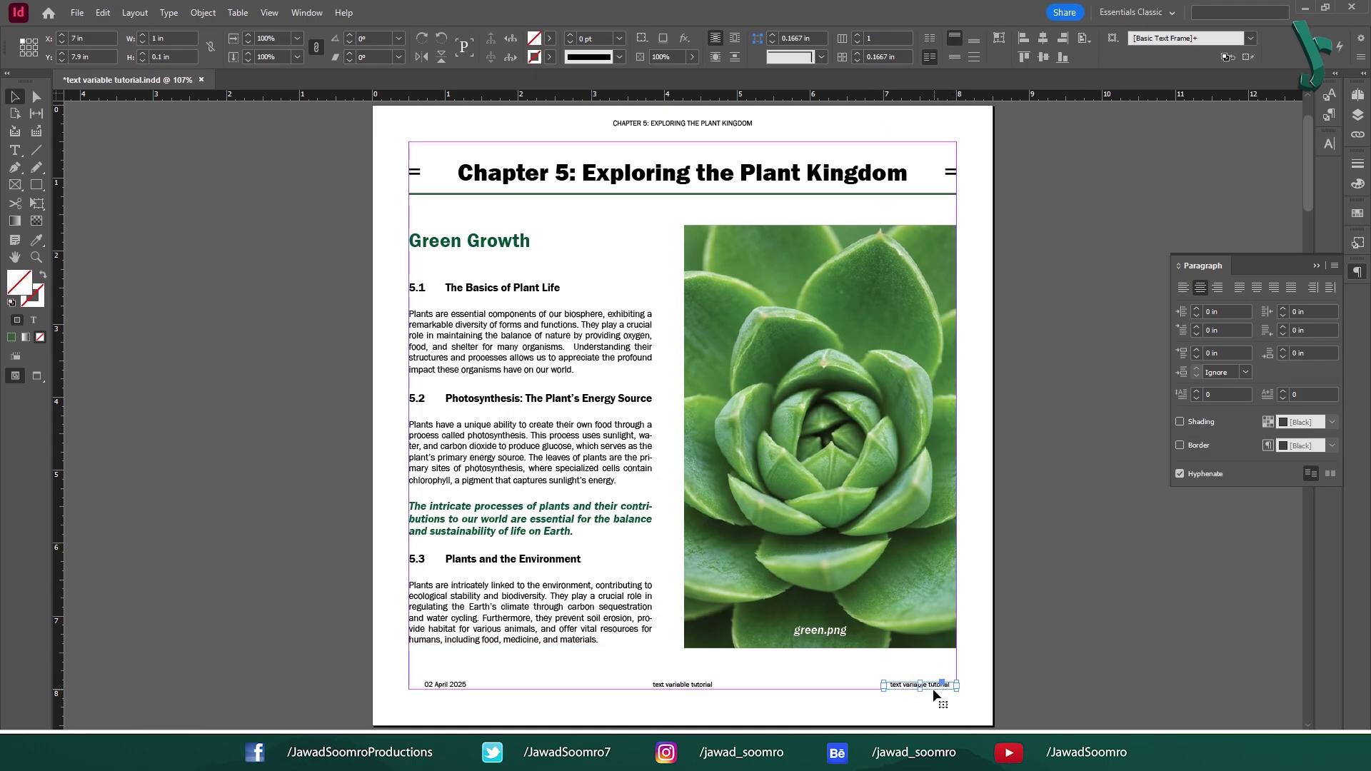
# Replace the right footer frame's text with the Modification Date variable (April 10, 2025 8:13 PM).
pyautogui.doubleClick(934, 685)
pyautogui.doubleClick(933, 685)
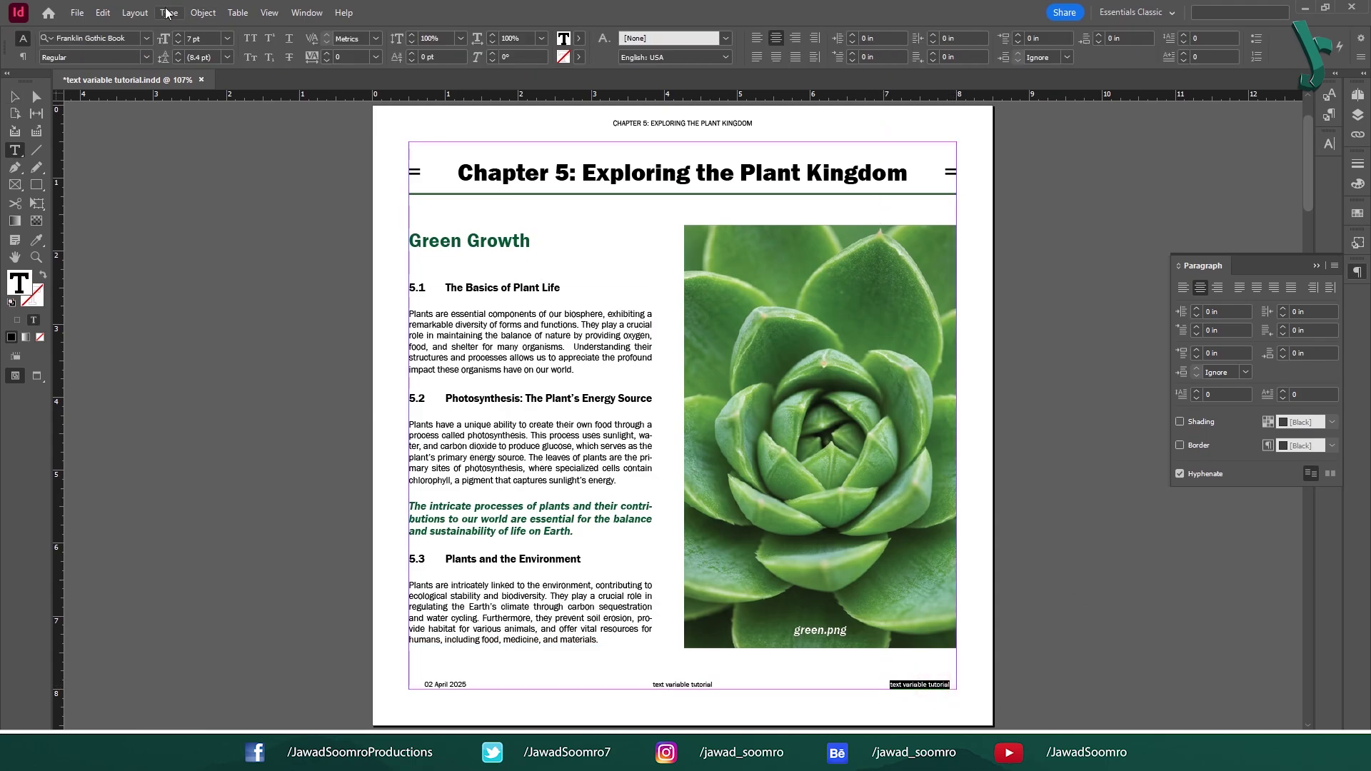
pyautogui.click(169, 12)
pyautogui.click(371, 393)
pyautogui.click(532, 412)
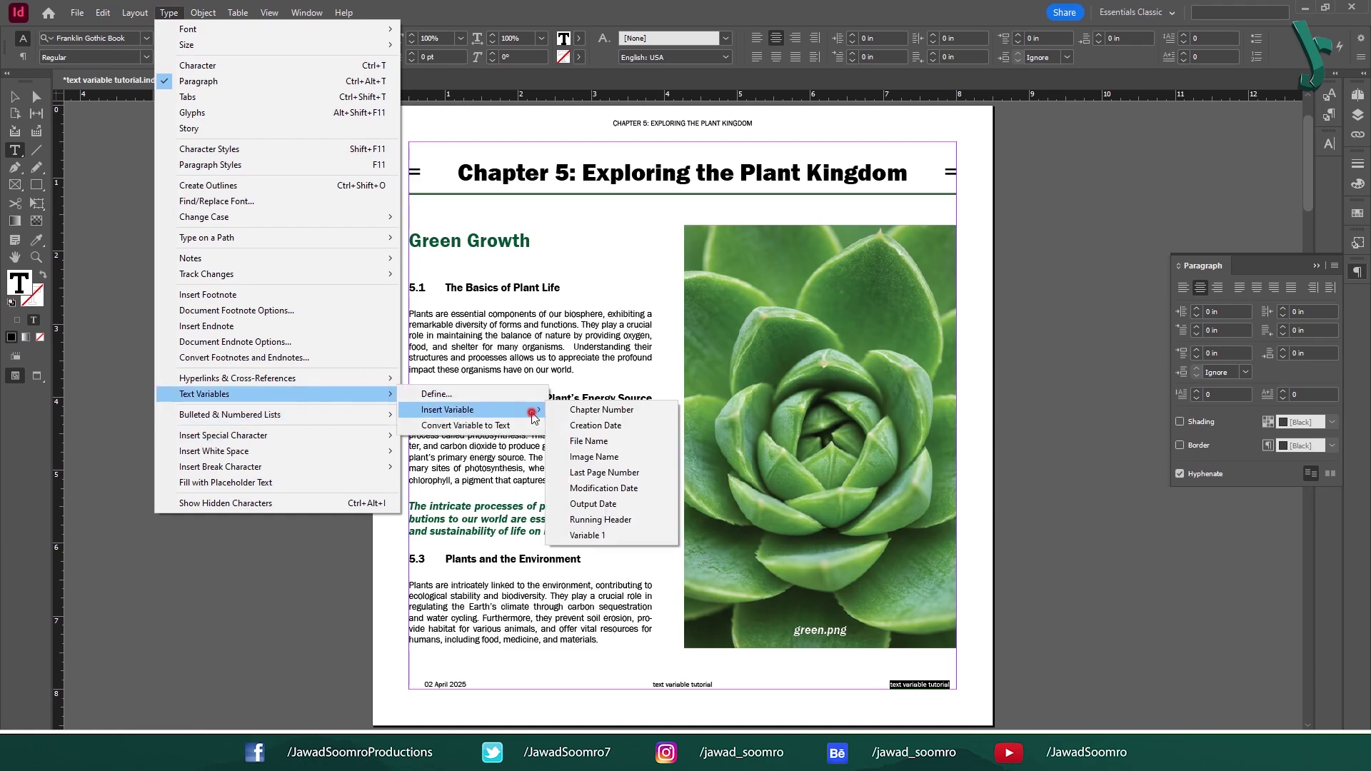
pyautogui.click(603, 488)
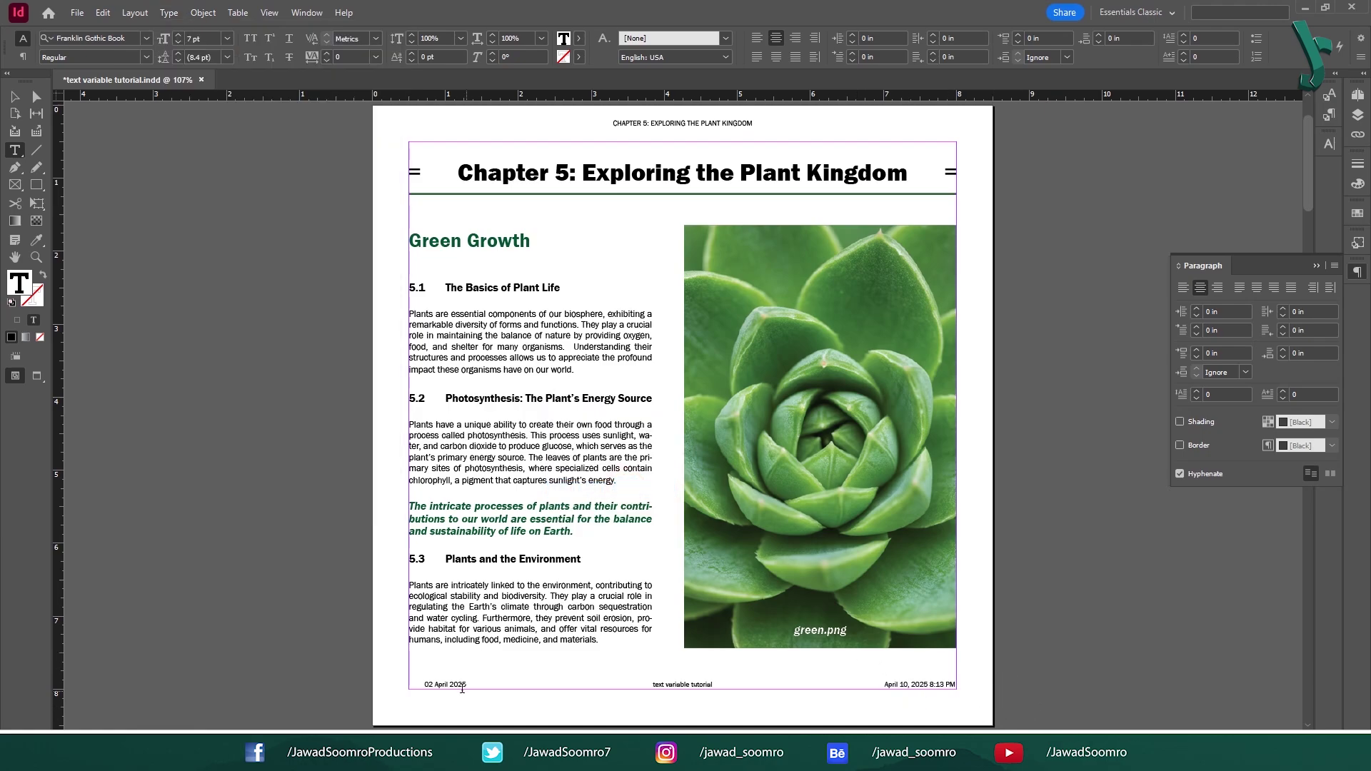
# Apply the Date, file name and modification date paragraph styles to the footer items.
pyautogui.click(1329, 115)
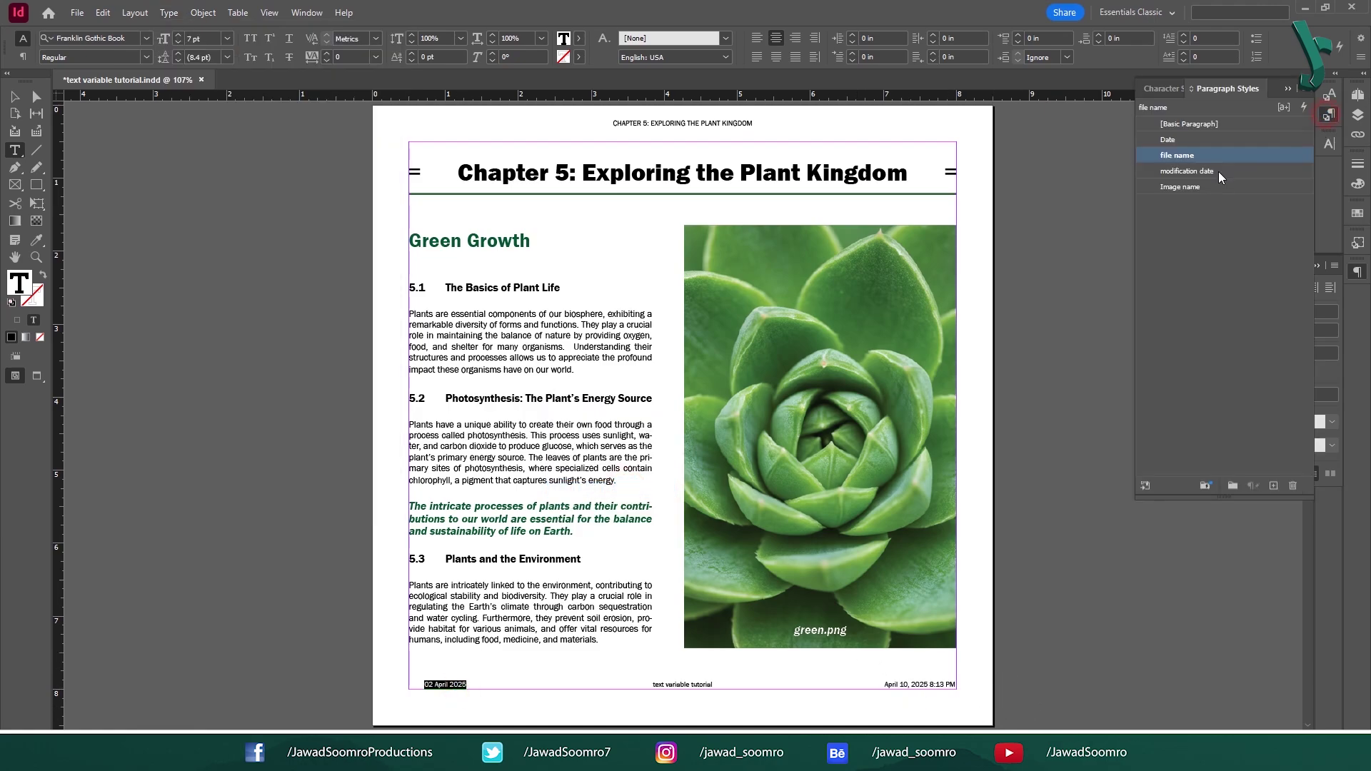
pyautogui.click(1188, 139)
pyautogui.press('Escape')
pyautogui.click(694, 680)
pyautogui.click(1177, 154)
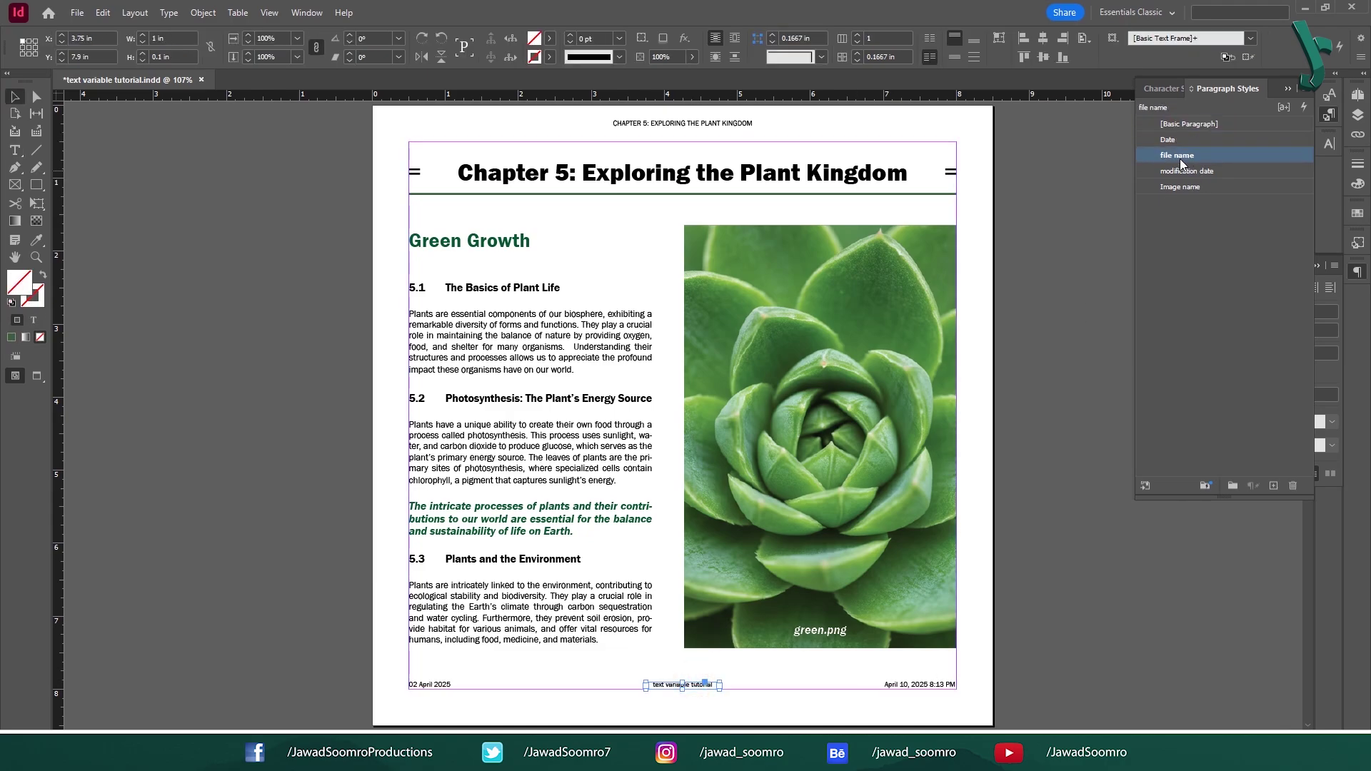
pyautogui.click(921, 684)
pyautogui.click(1202, 172)
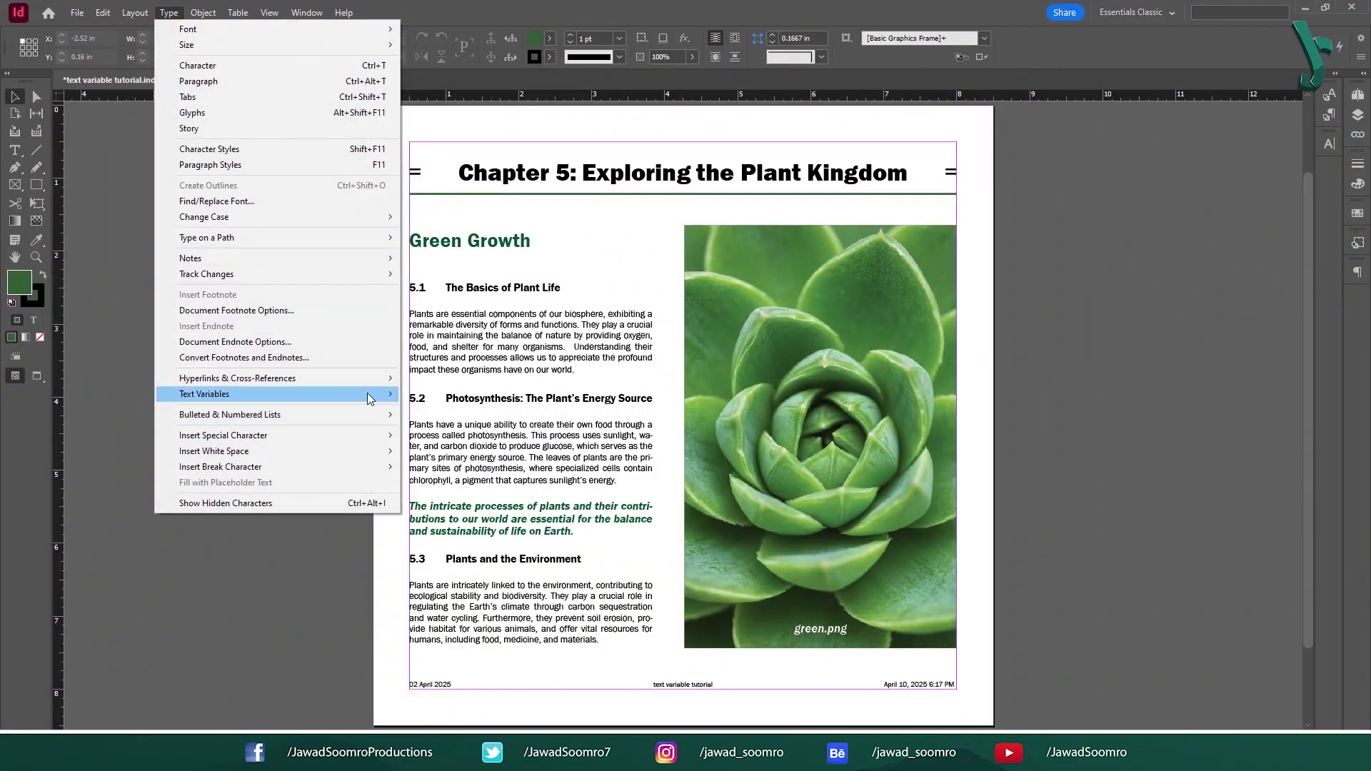
# Start defining a new text variable of type Custom Text.
pyautogui.click(368, 397)
pyautogui.click(500, 410)
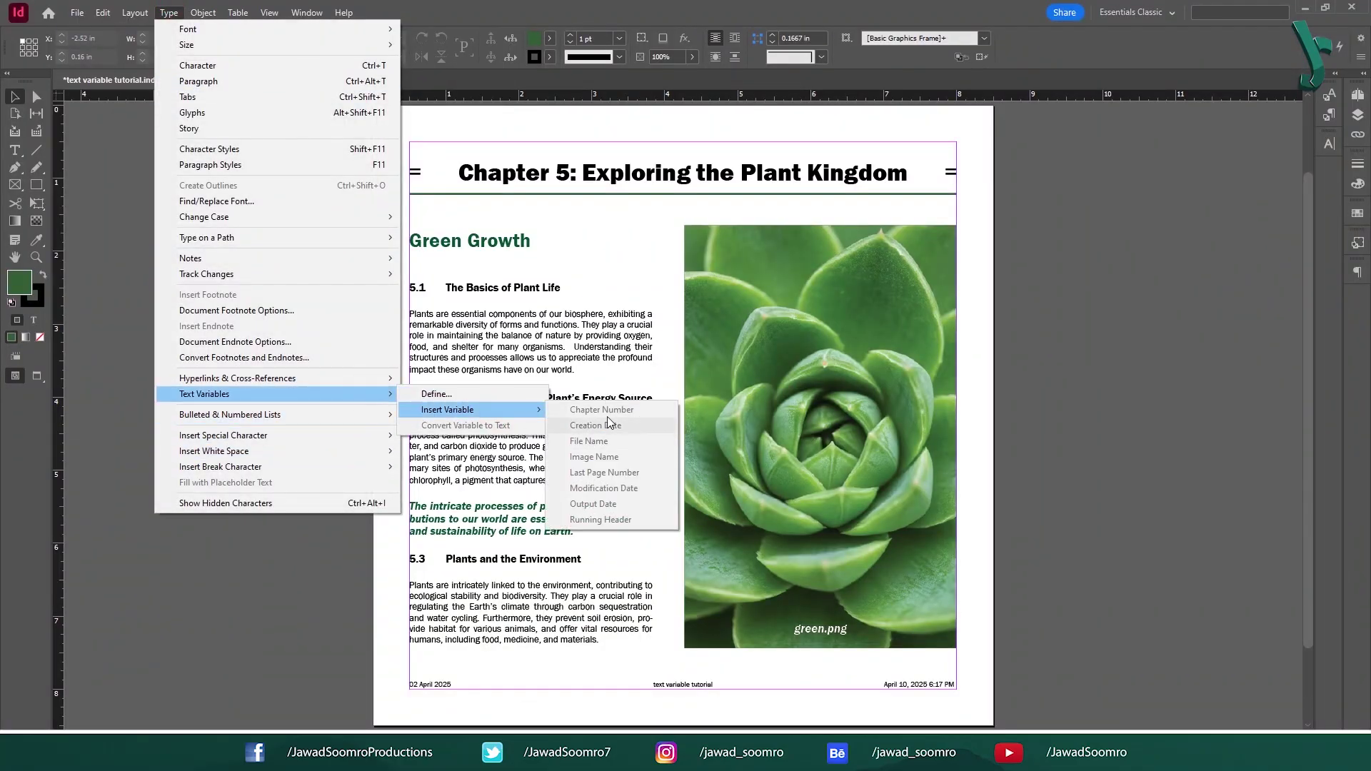
pyautogui.click(443, 395)
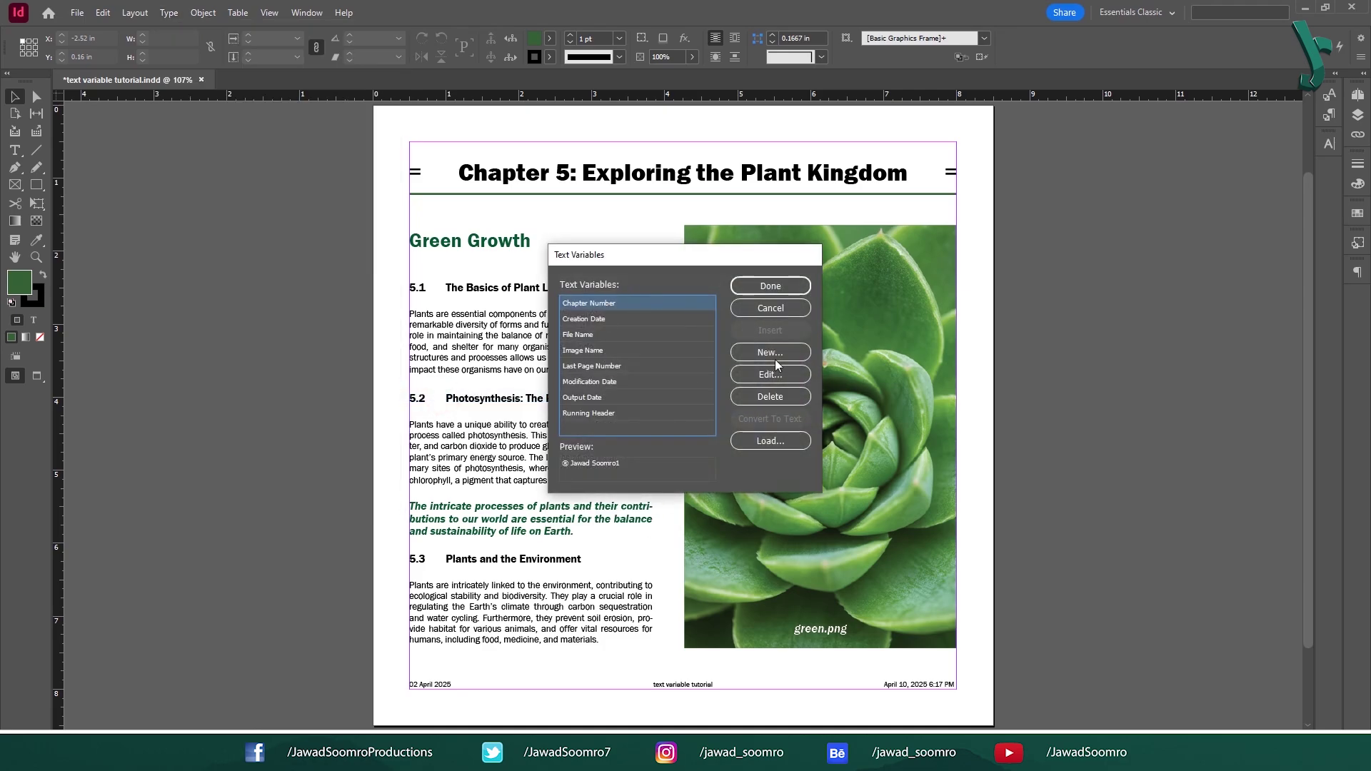
pyautogui.click(770, 352)
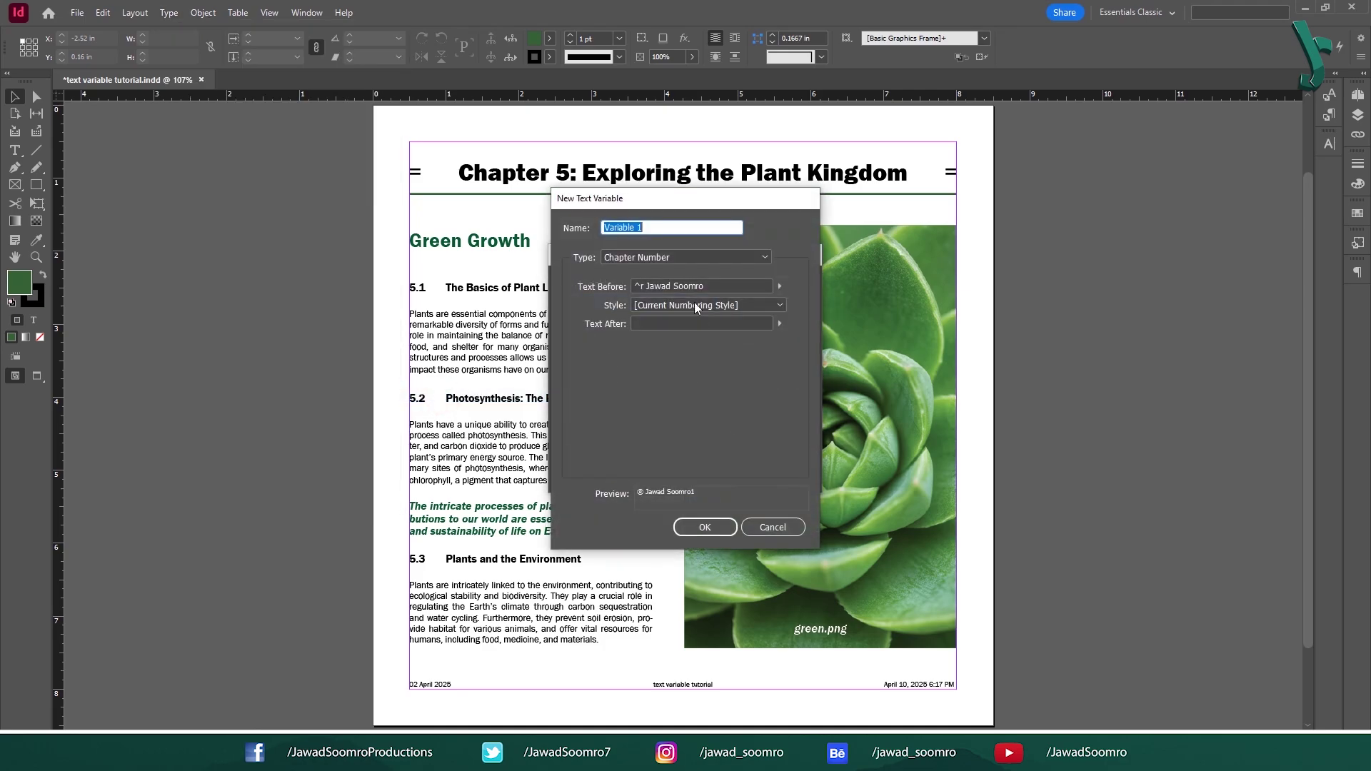
pyautogui.click(671, 259)
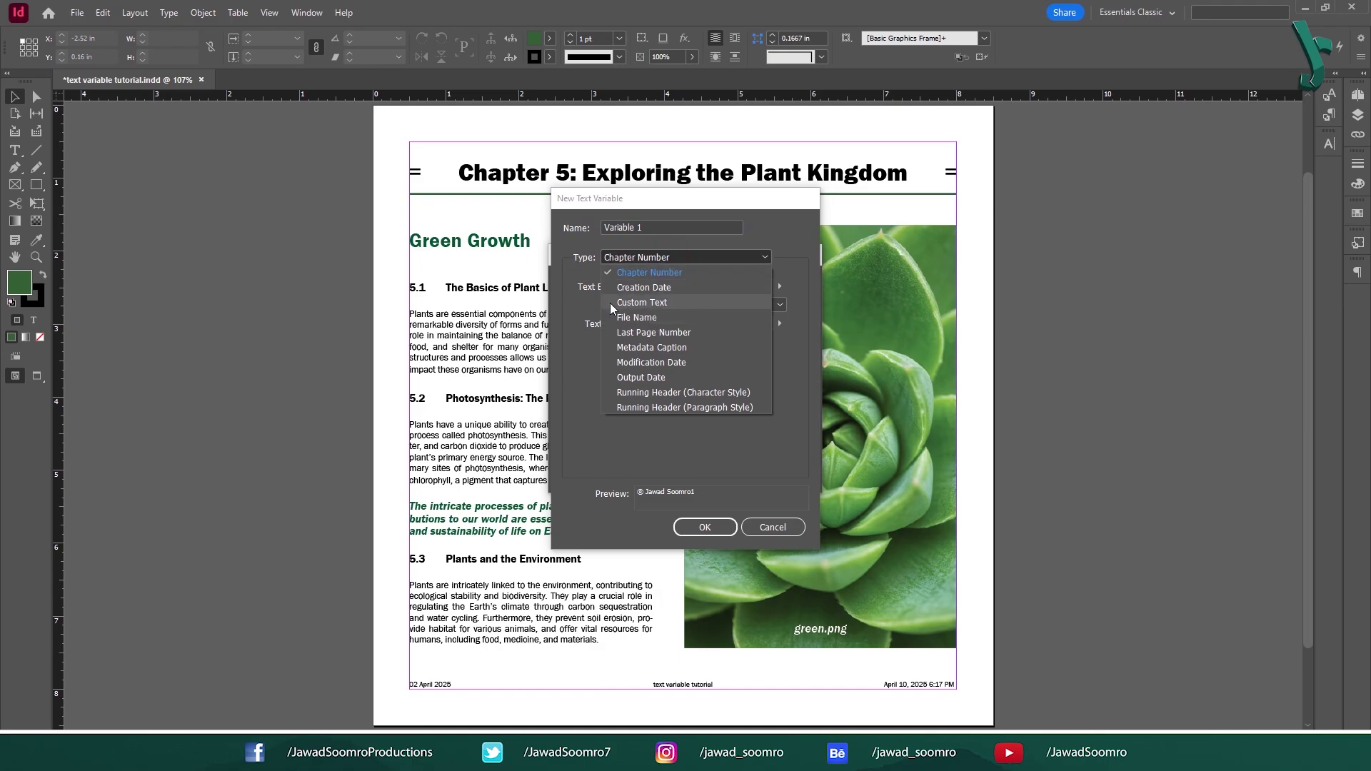
pyautogui.click(660, 304)
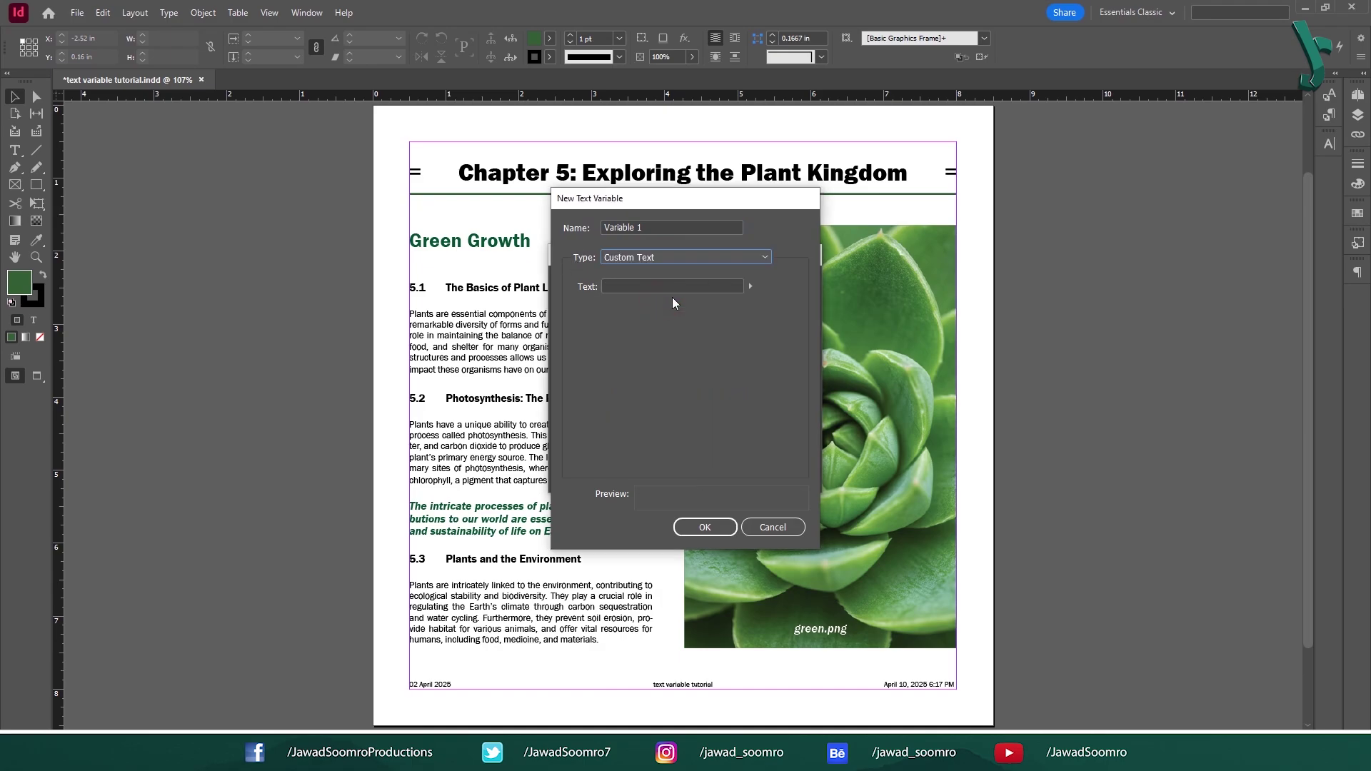
# Set Variable 1's text to a copyright symbol plus the author's name and save it.
pyautogui.click(645, 286)
pyautogui.click(750, 285)
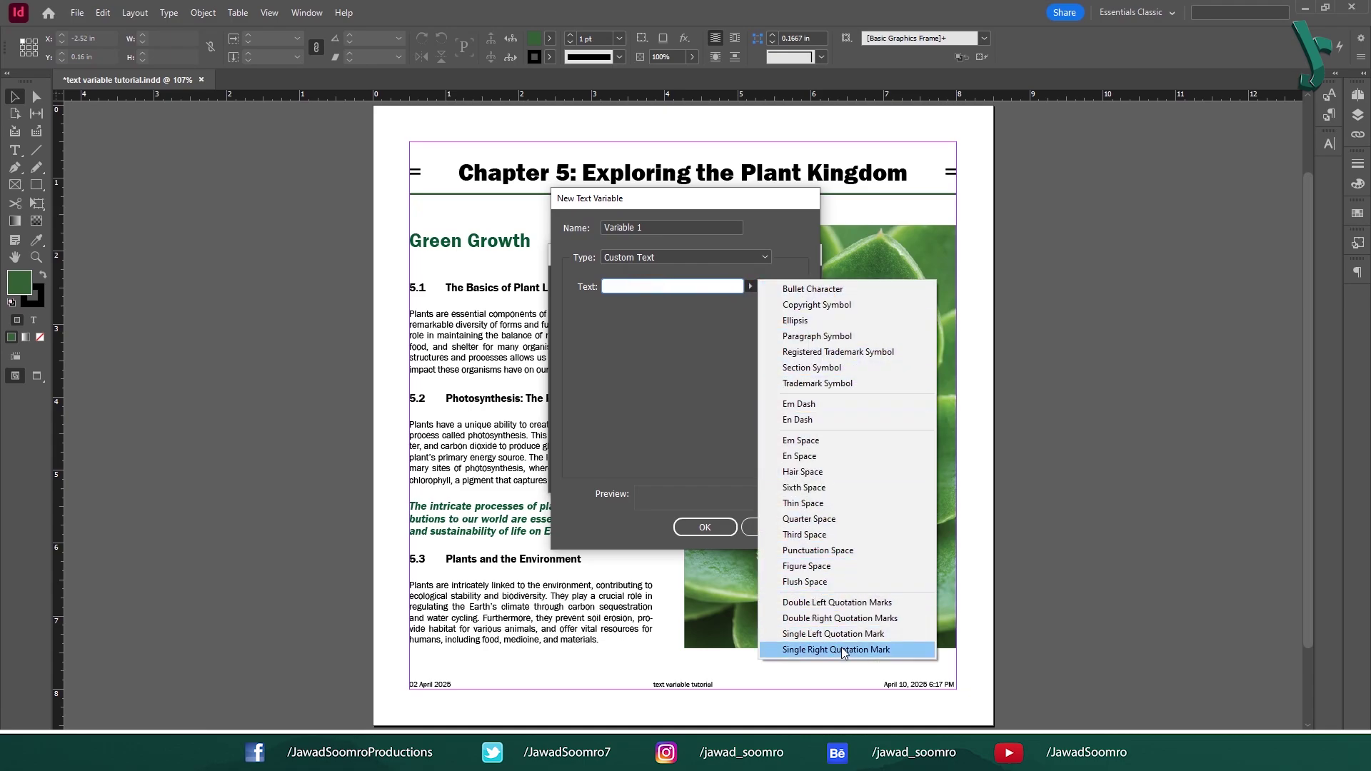
pyautogui.click(879, 304)
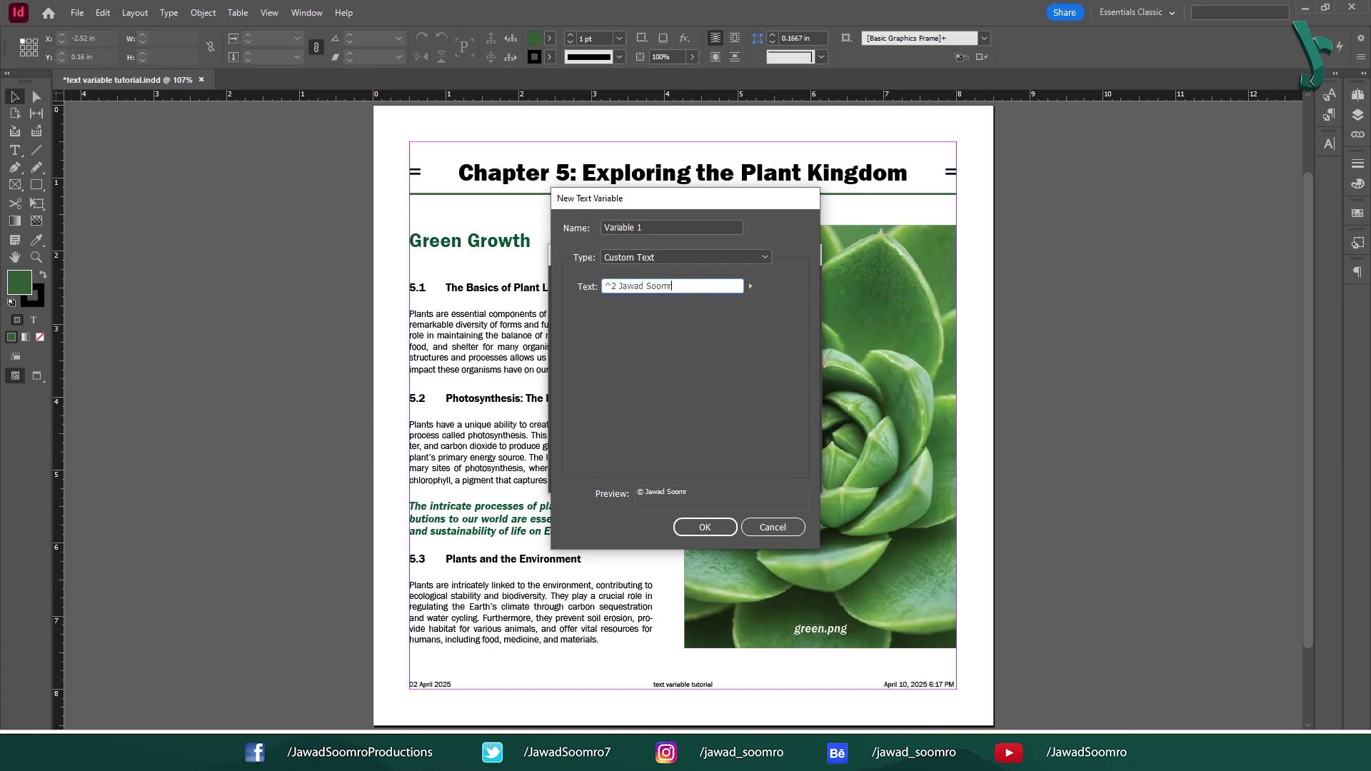
pyautogui.click(684, 528)
# Close the variable definitions and insert Variable 1 into a header text frame above the chapter title.
pyautogui.click(774, 284)
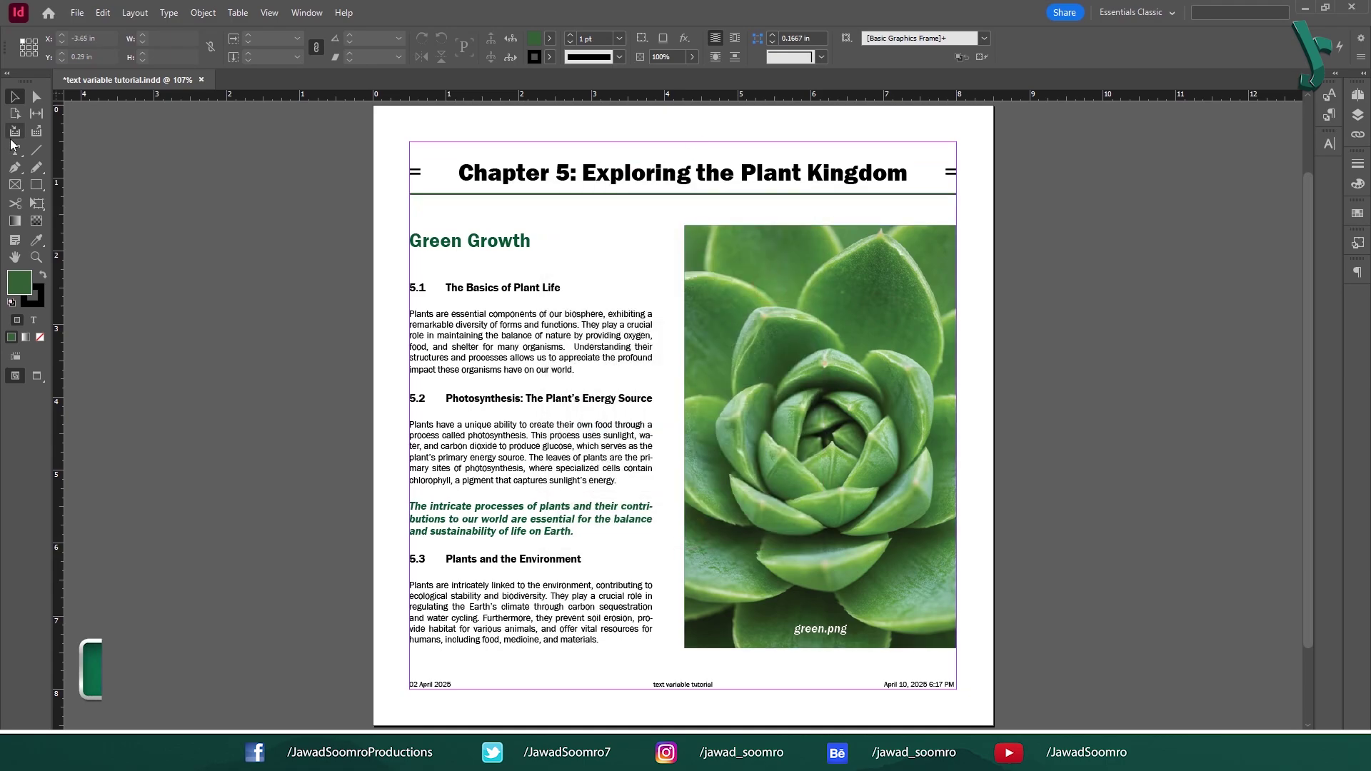
pyautogui.click(14, 148)
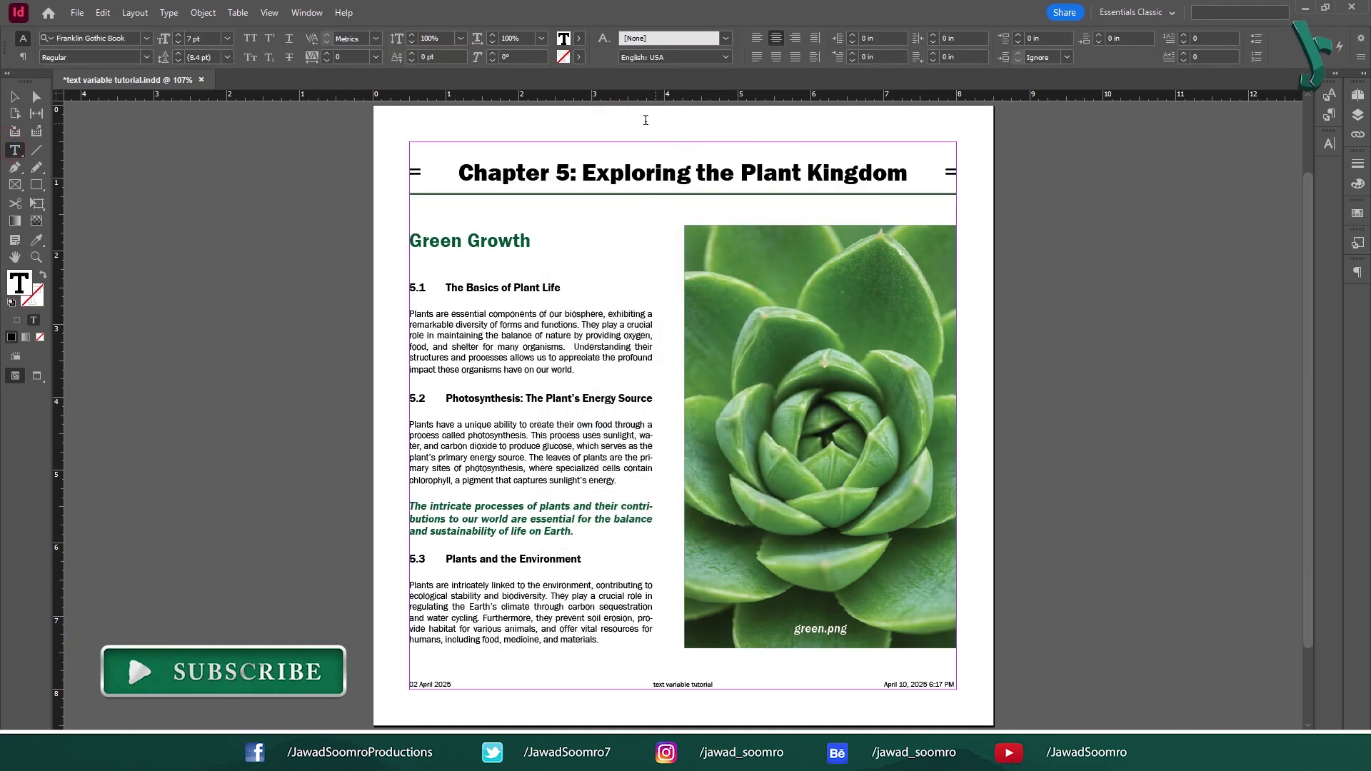
pyautogui.click(169, 12)
pyautogui.moveTo(286, 393)
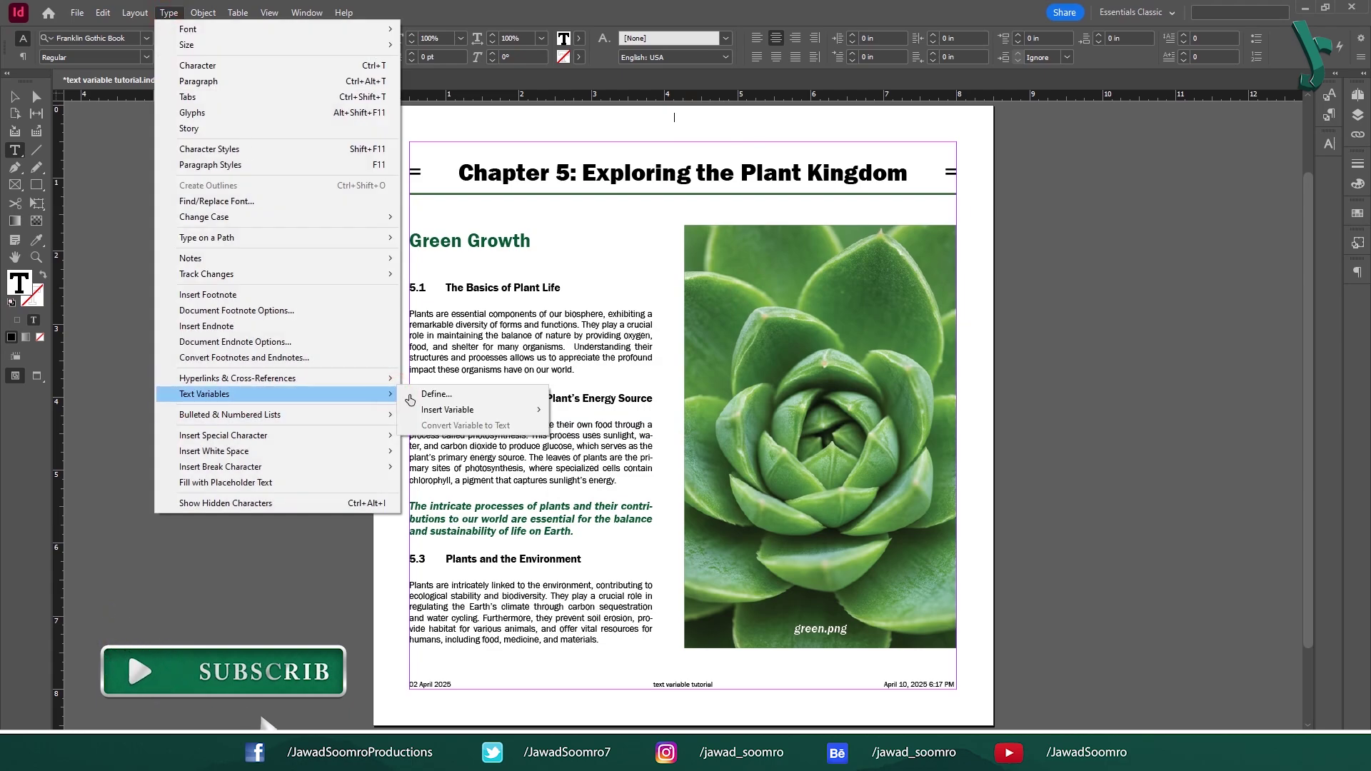
pyautogui.moveTo(491, 415)
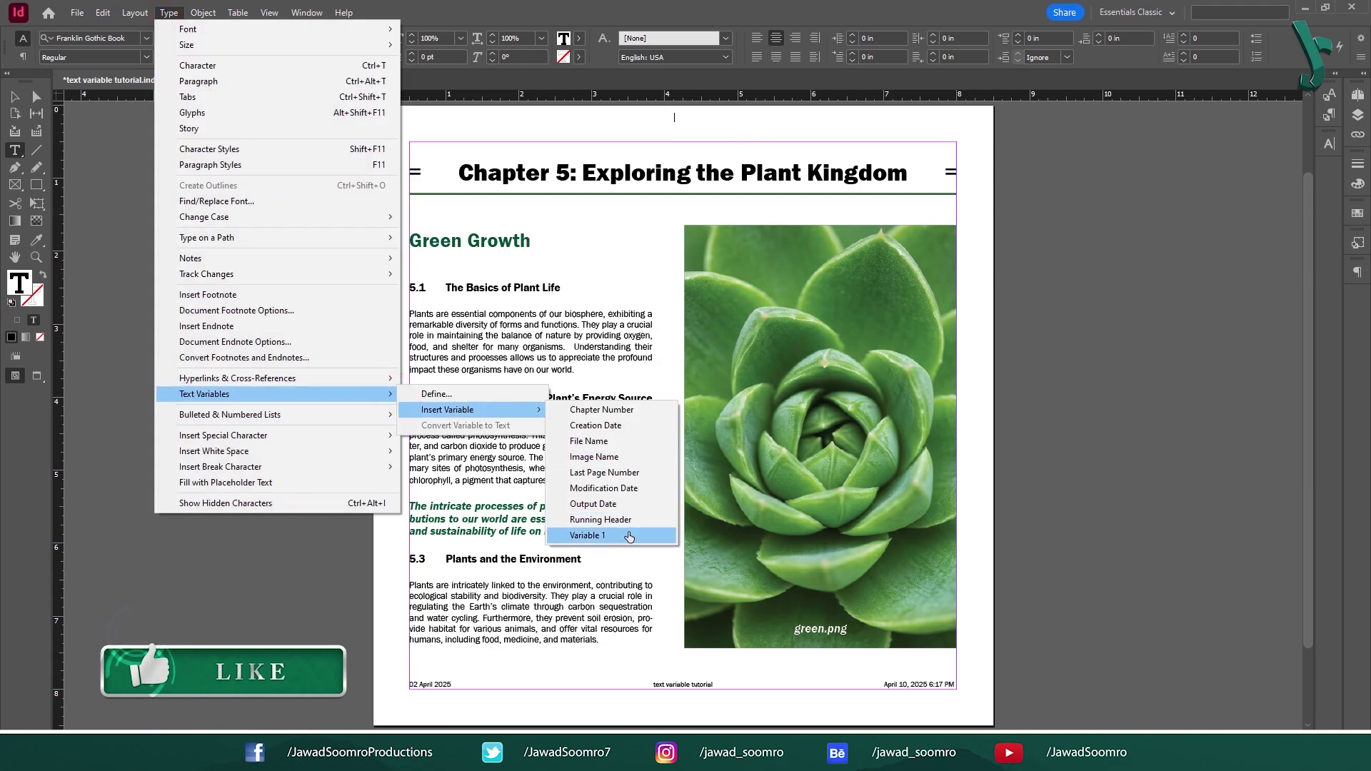
pyautogui.click(587, 535)
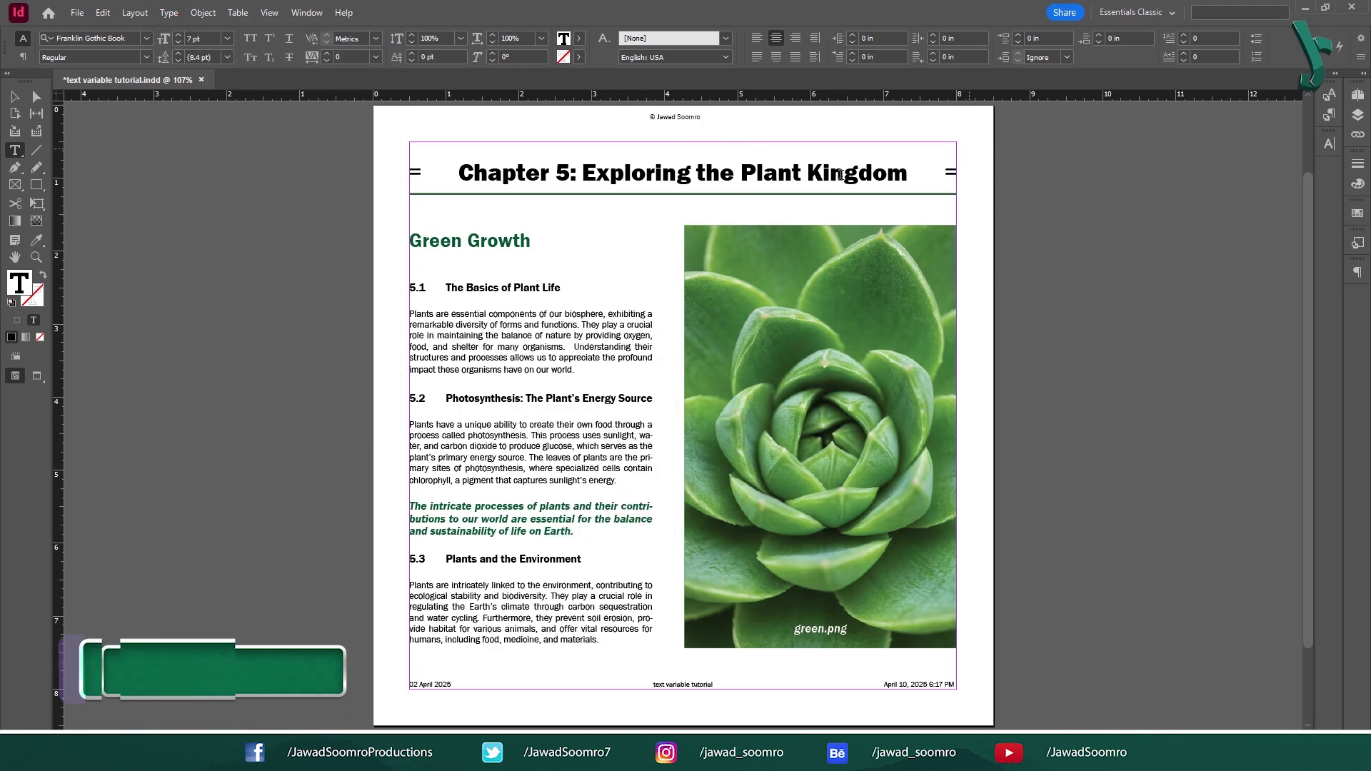
# Centre the copyright header frame horizontally on the page with Align Horizontal Centers.
pyautogui.press('Escape')
pyautogui.click(319, 241)
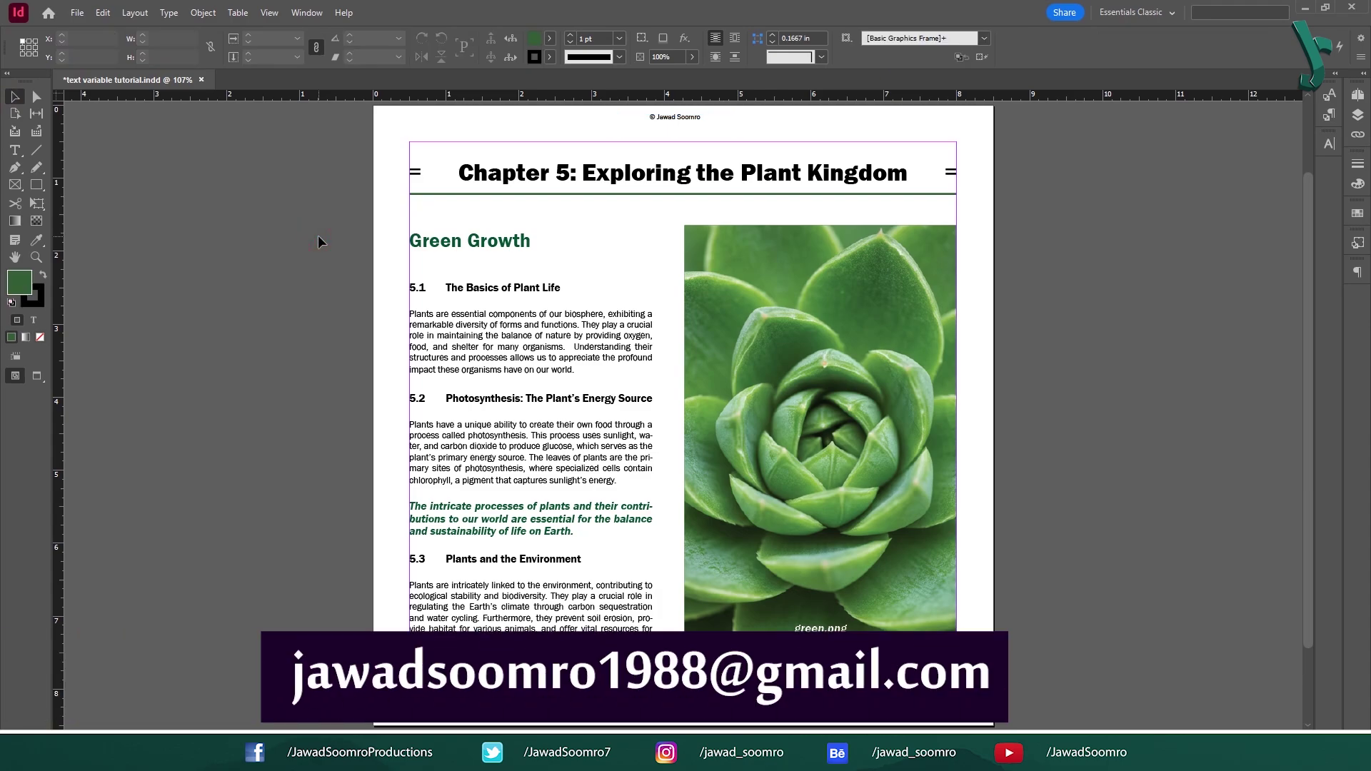
pyautogui.click(682, 121)
pyautogui.click(1043, 41)
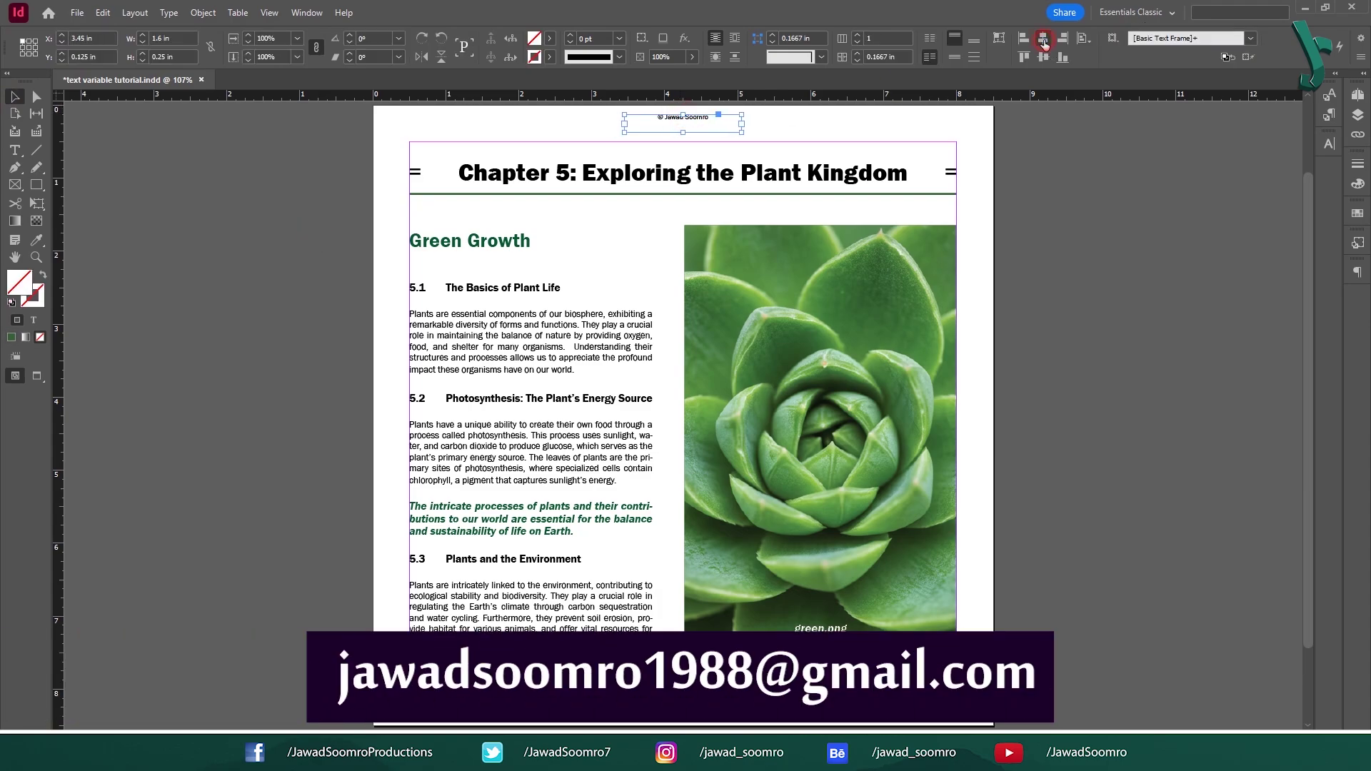
pyautogui.click(1081, 241)
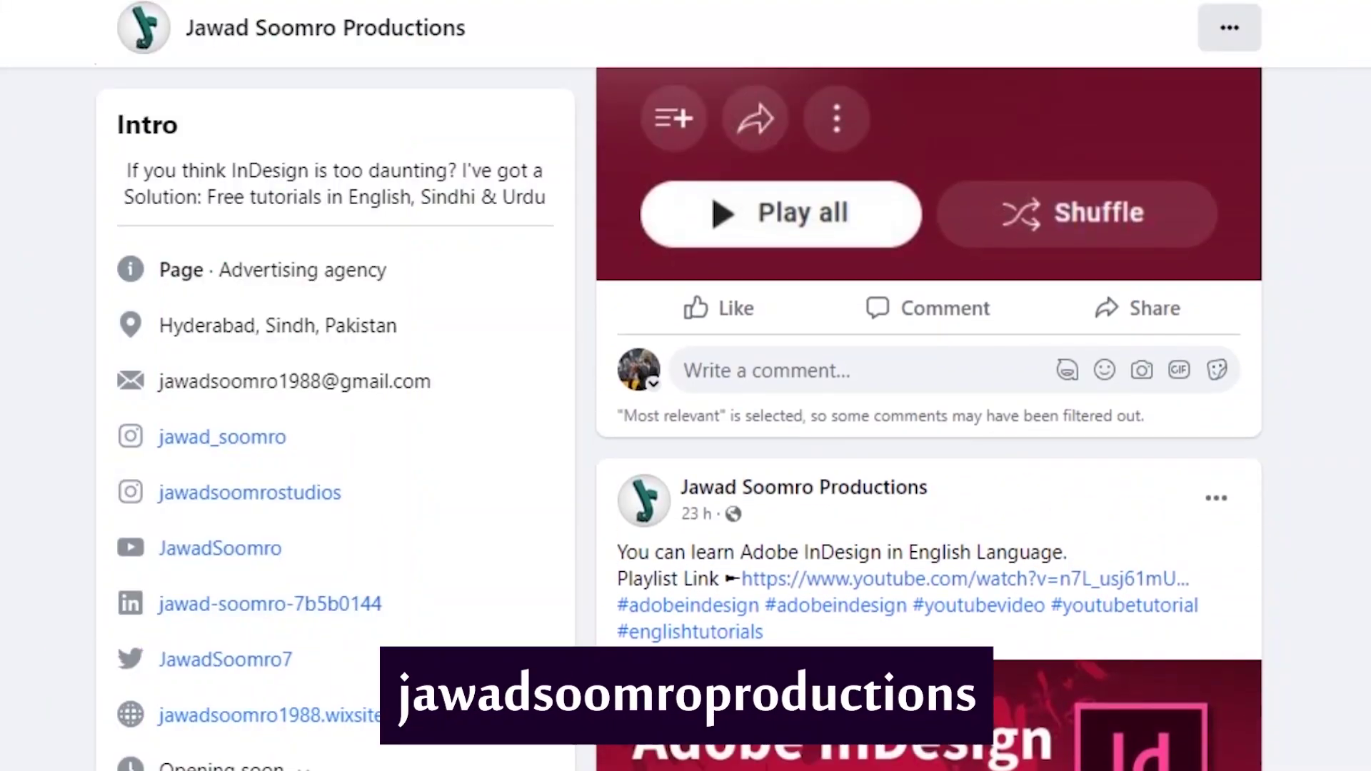
pyautogui.scroll(15, 929, 428)
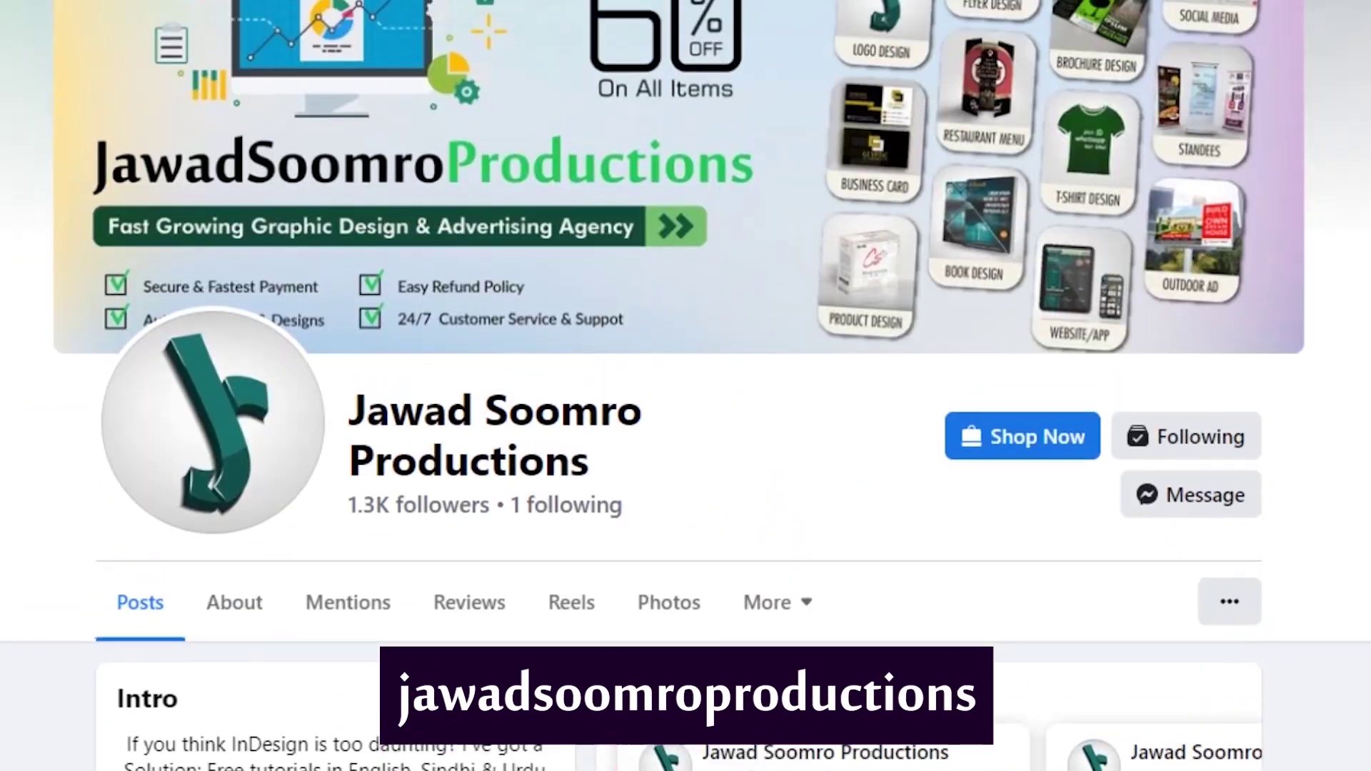
pyautogui.scroll(3, 678, 321)
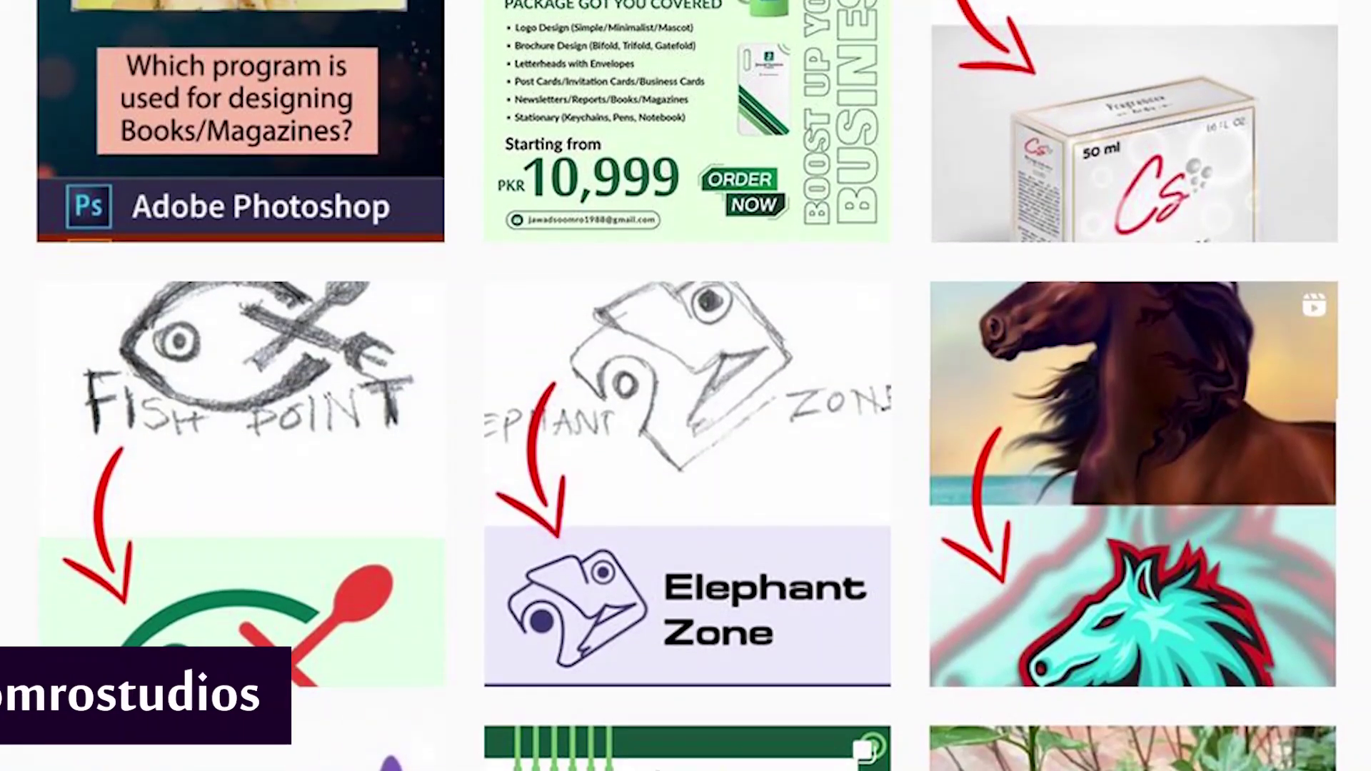